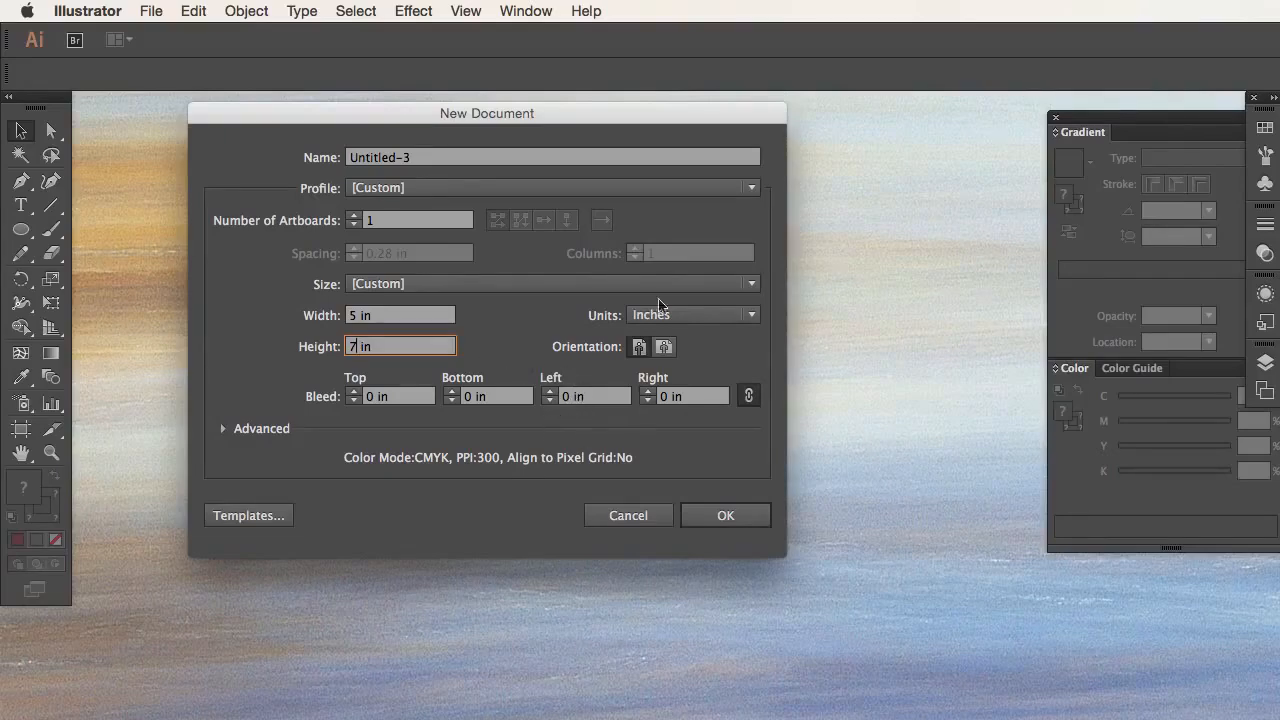
Step: Name the new 5 x 7 in document gradients and create it
click(375, 158)
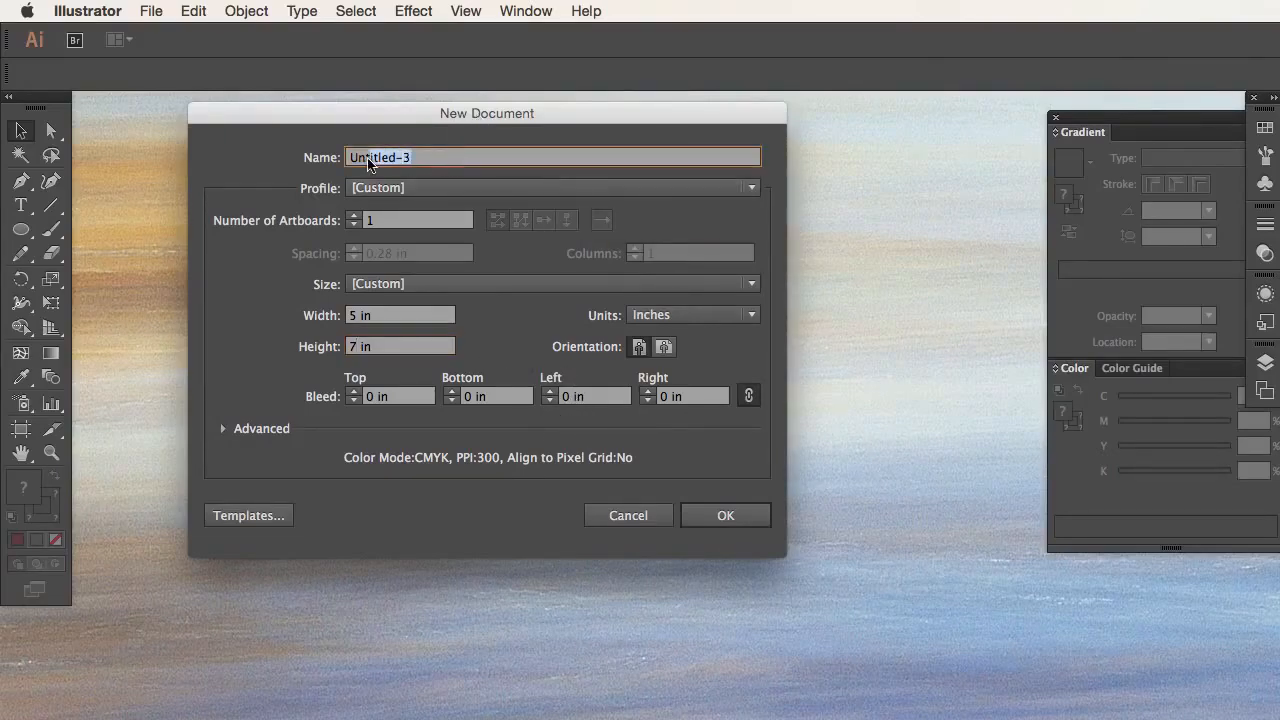
text(gradients)
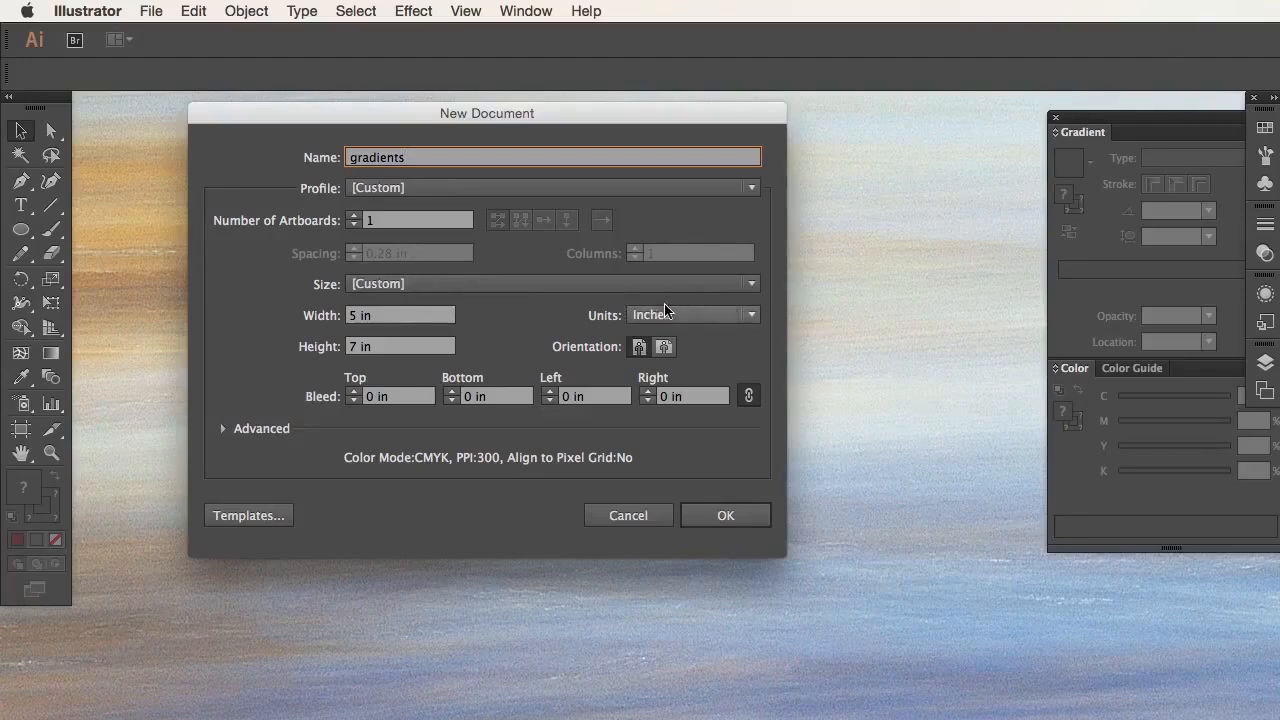
click(727, 512)
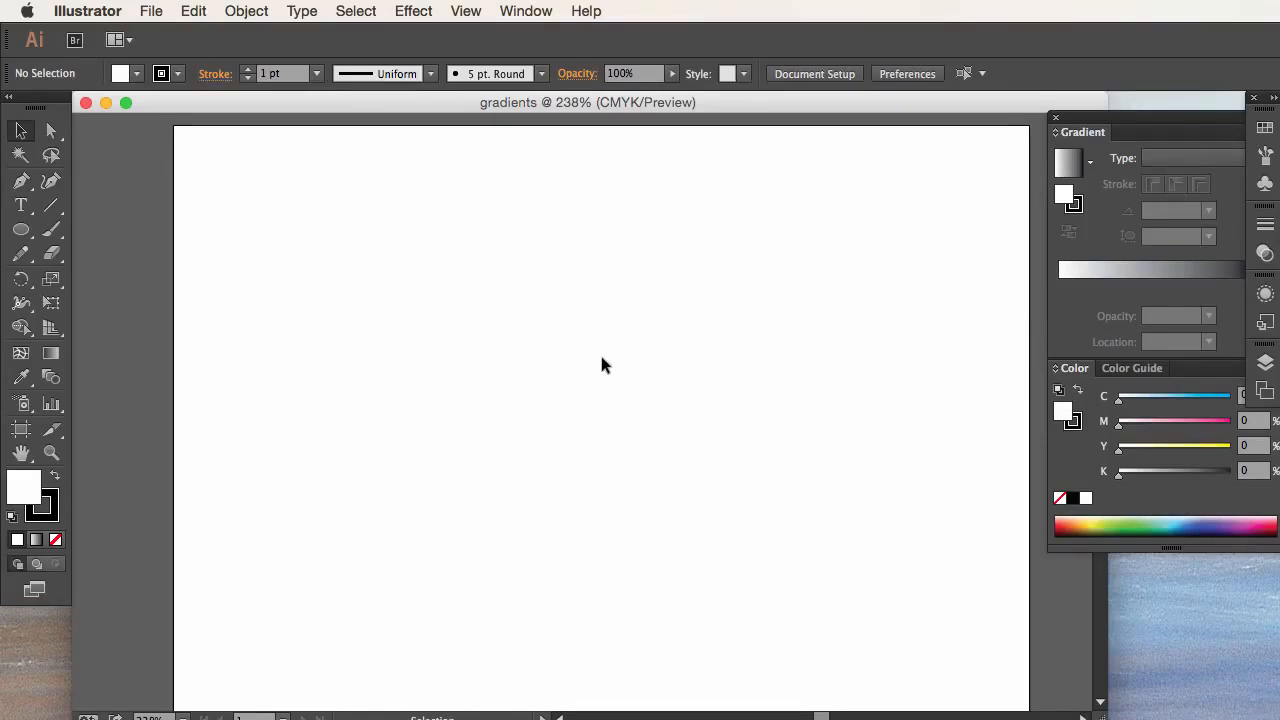
Step: Set the default stroke to none and the default fill to black
scroll(599, 365, down, 1)
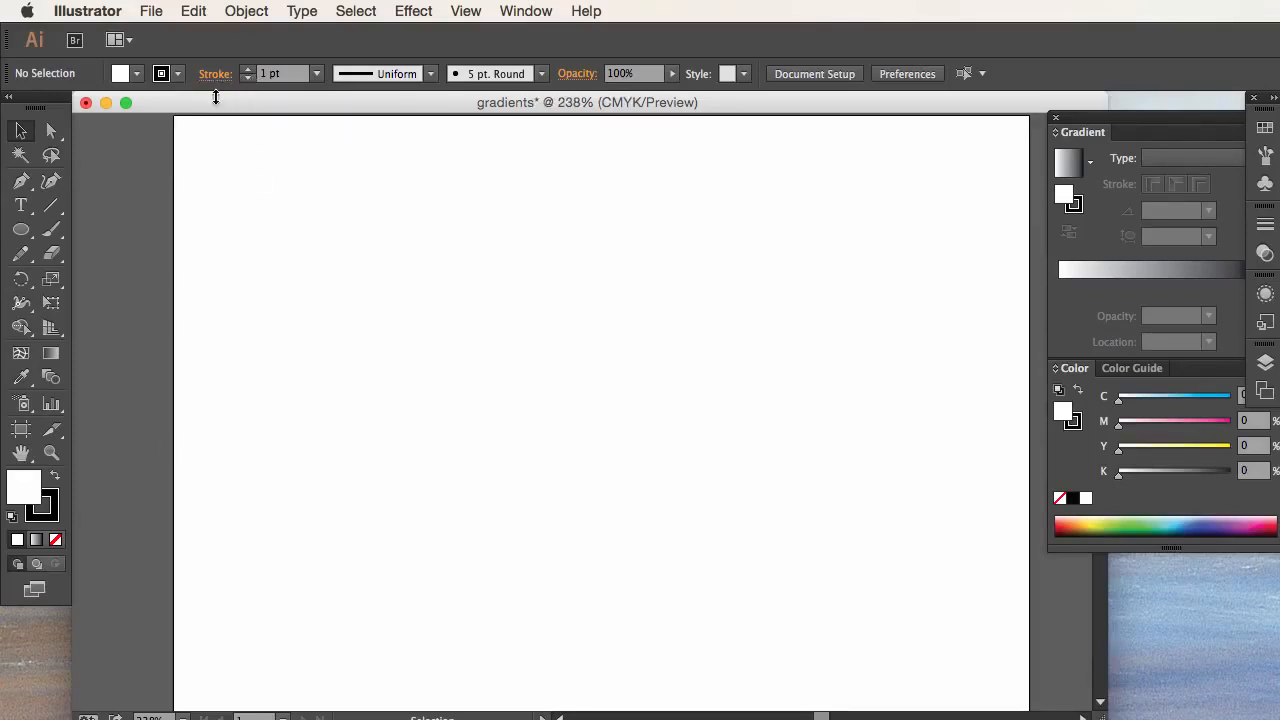
click(176, 74)
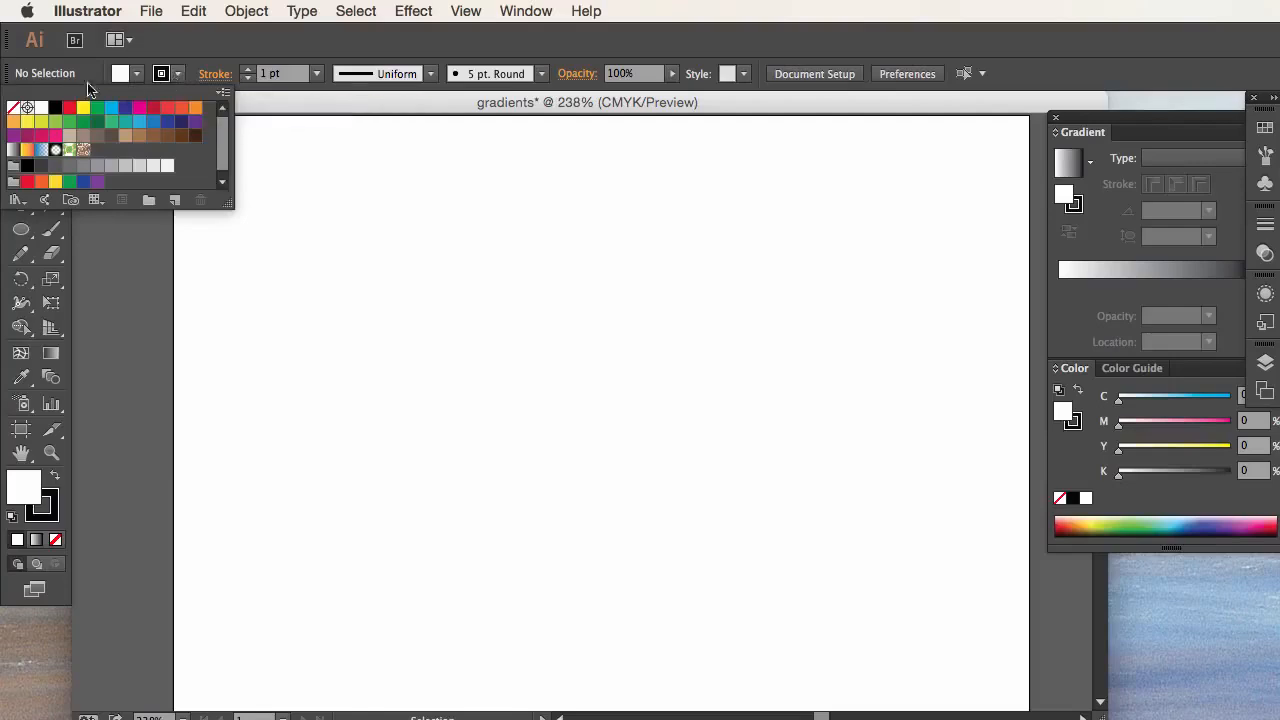
click(13, 107)
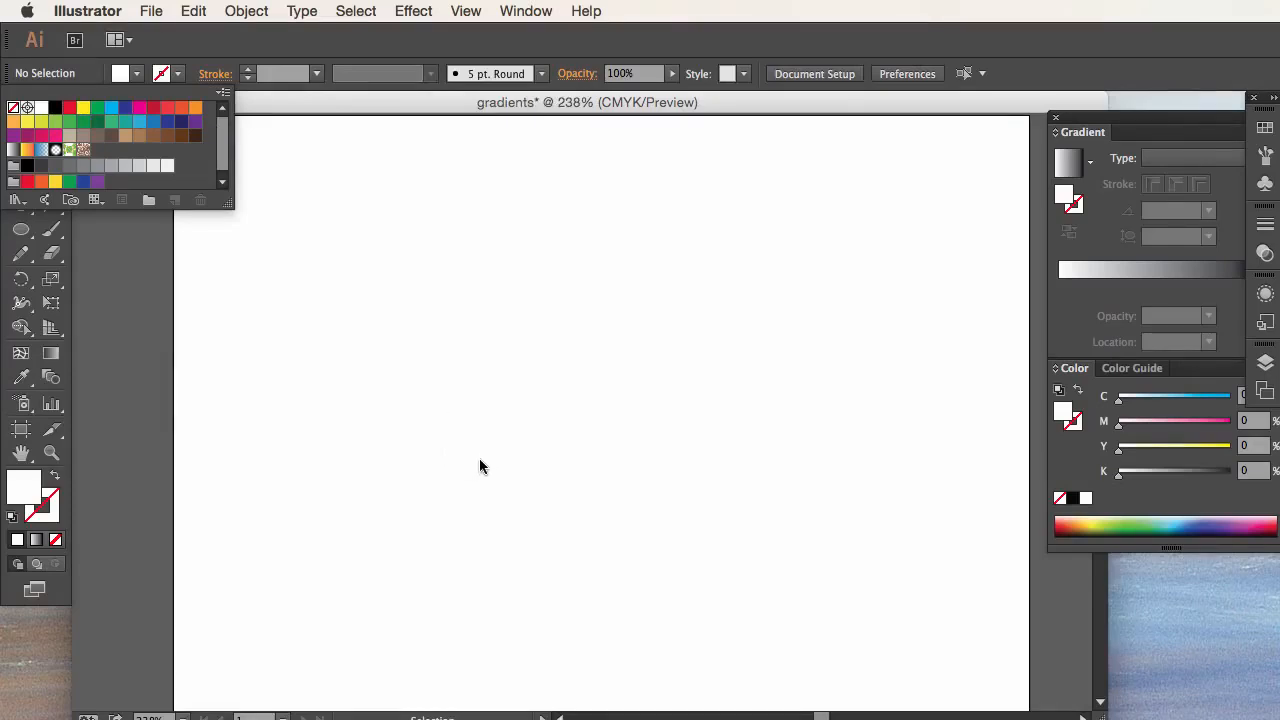
click(139, 78)
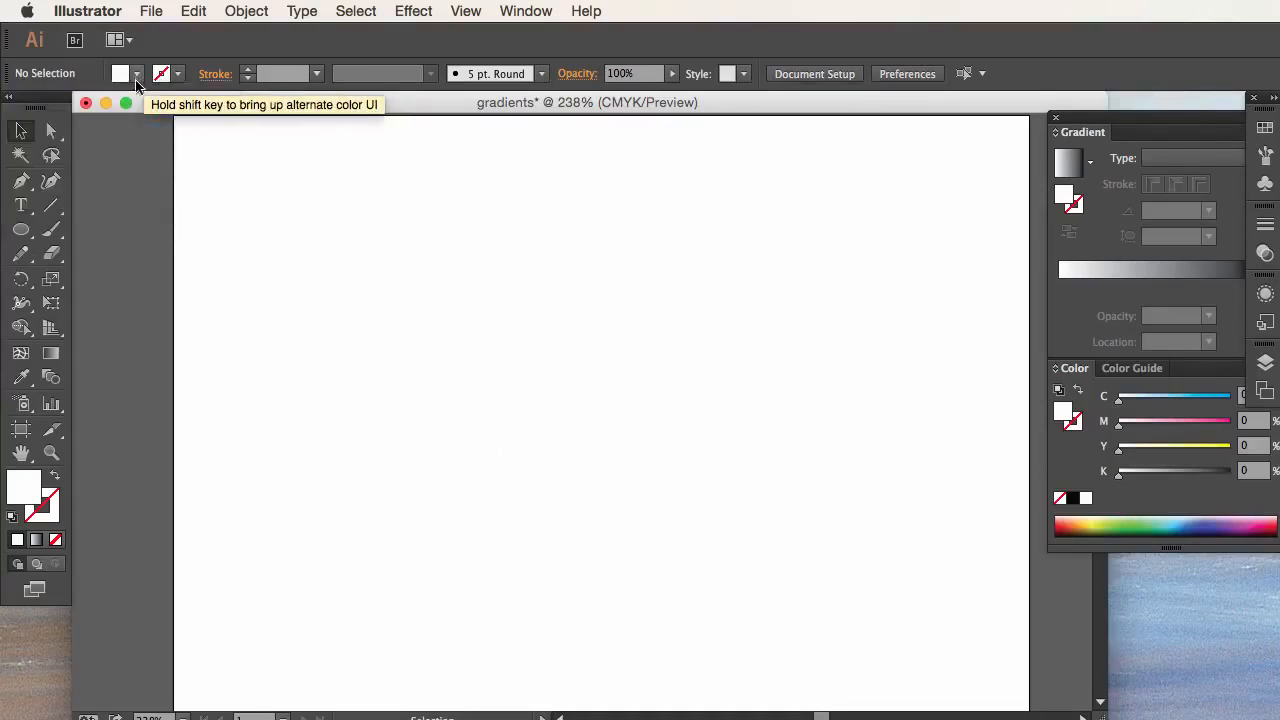
click(137, 78)
click(55, 107)
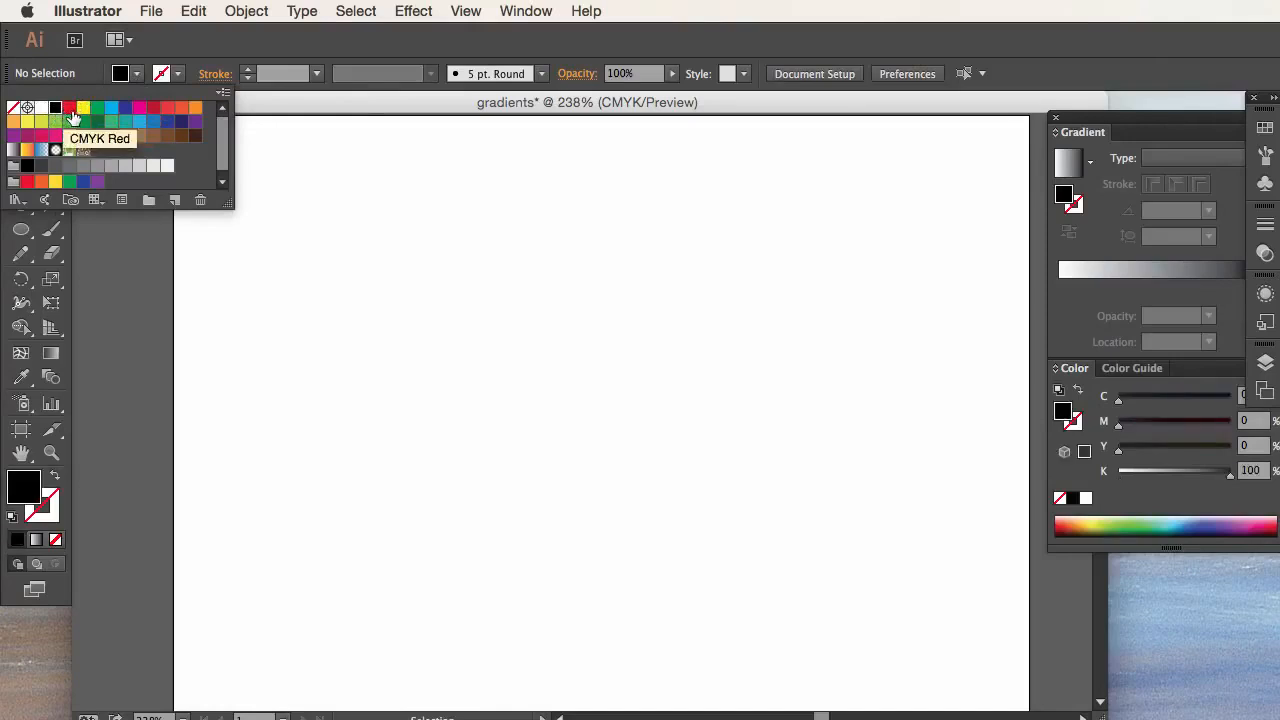
click(137, 78)
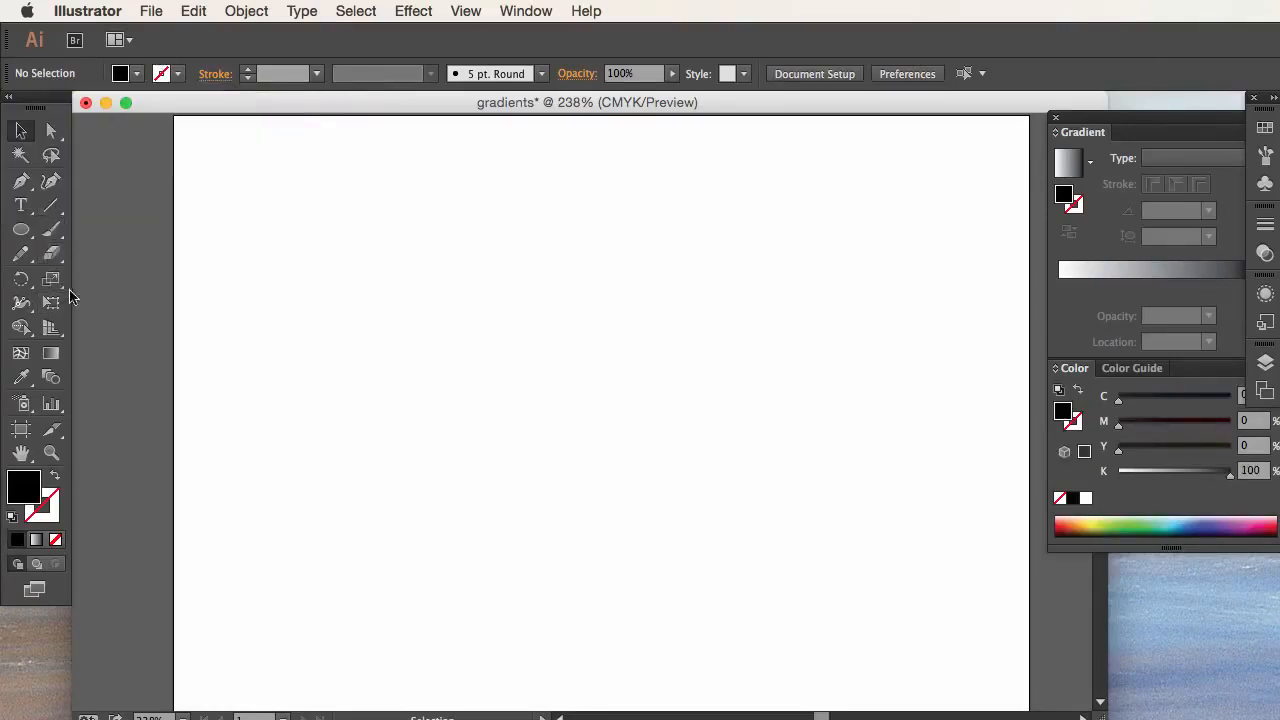
Step: Draw a black rectangle about 3.76 x 2.75 in across the upper part of the artboard and deselect it
click(24, 231)
click(105, 231)
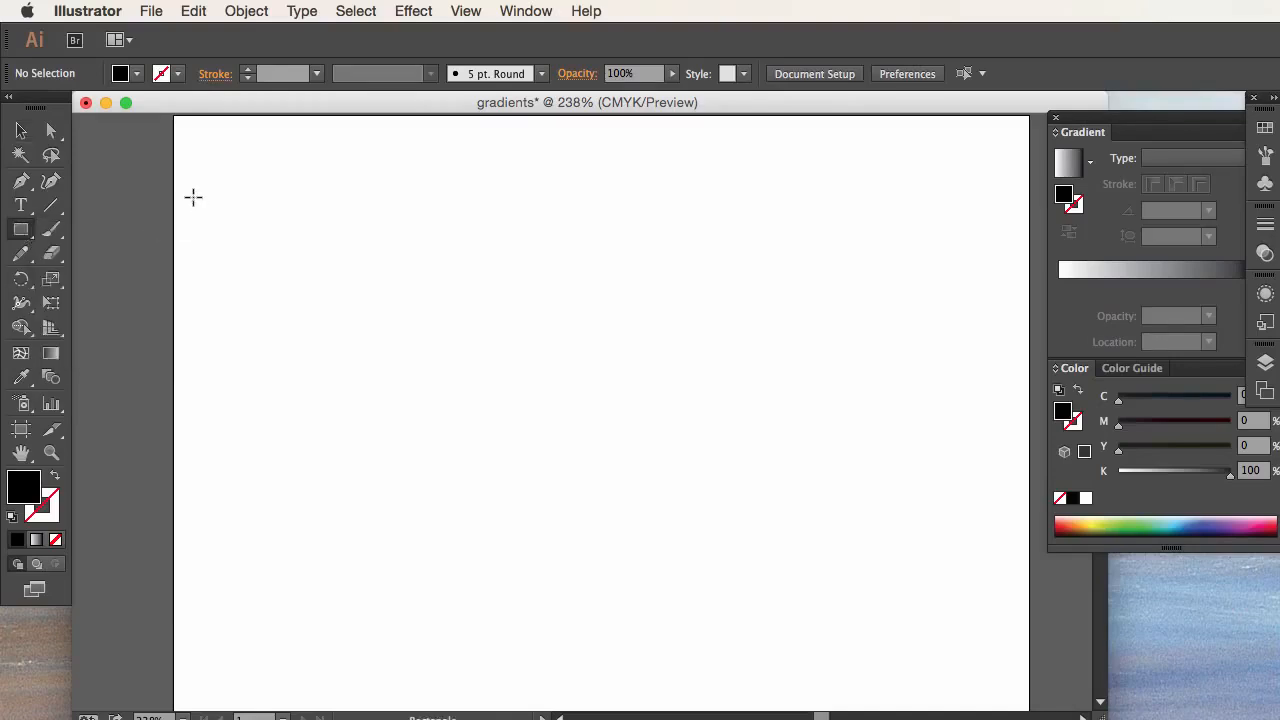
drag(193, 197, 839, 668)
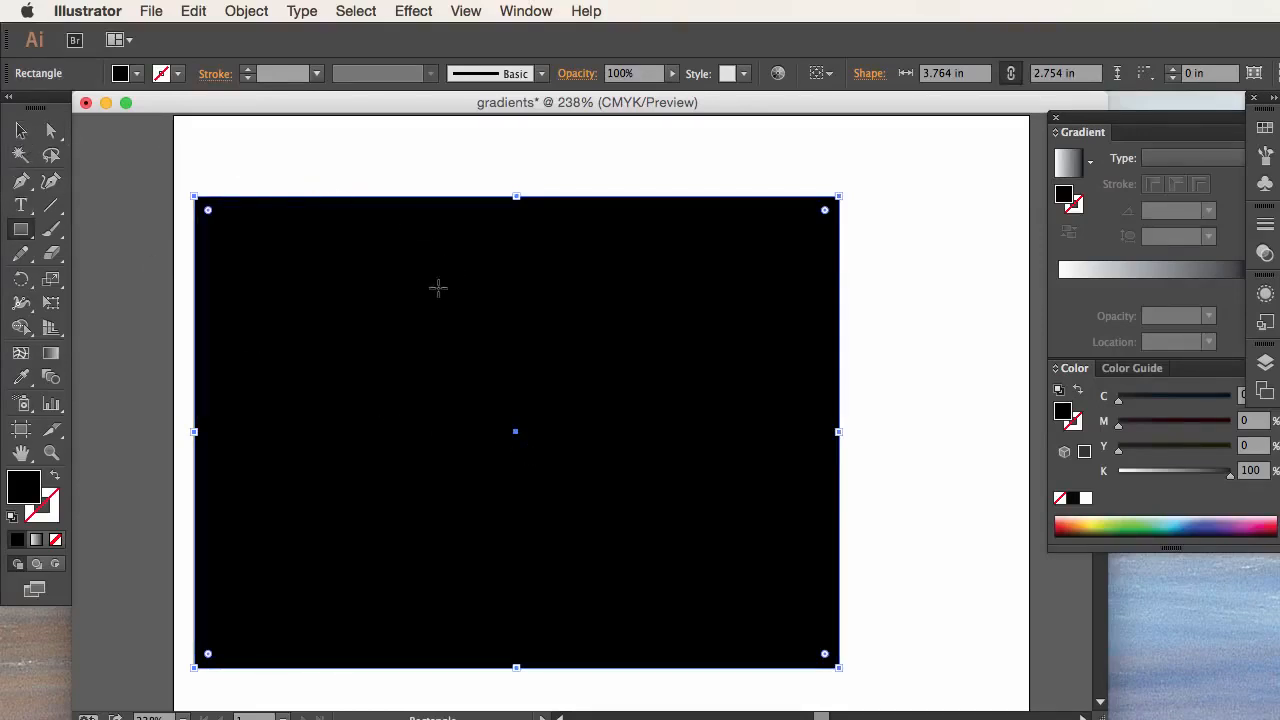
click(21, 130)
click(153, 237)
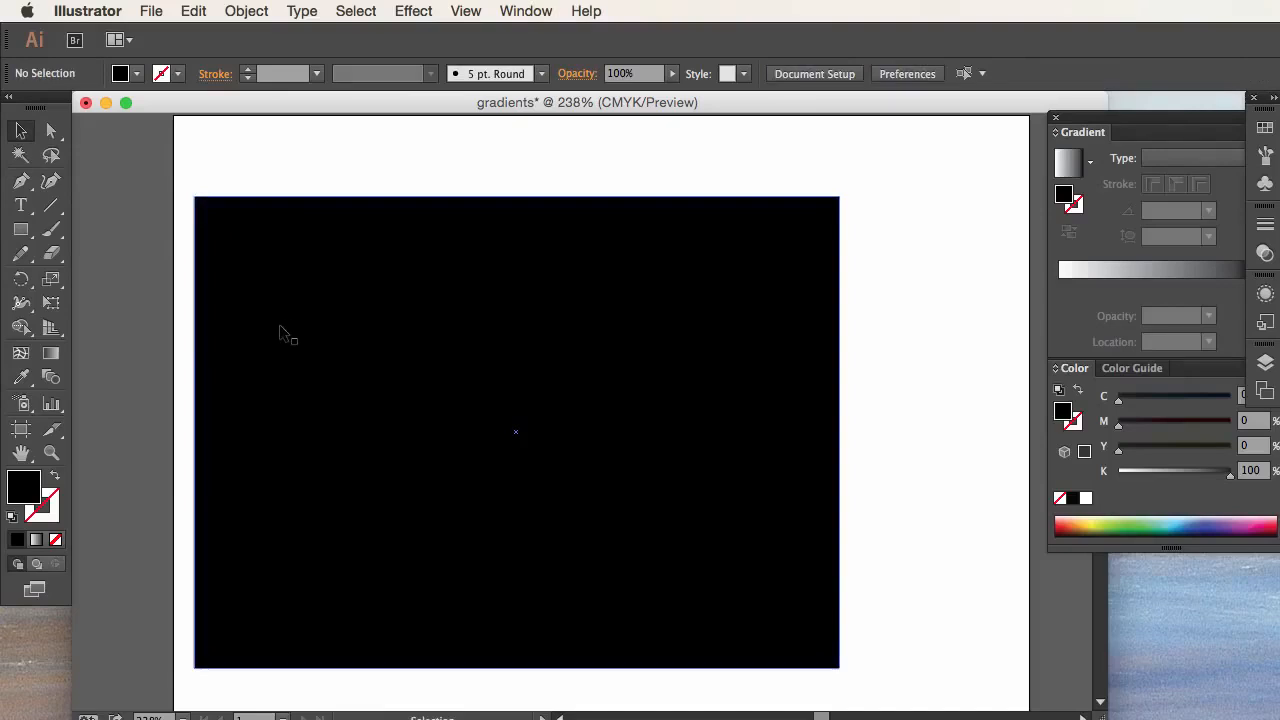
Step: Set the fill colour to light grey CEC8CA
double_click(12, 498)
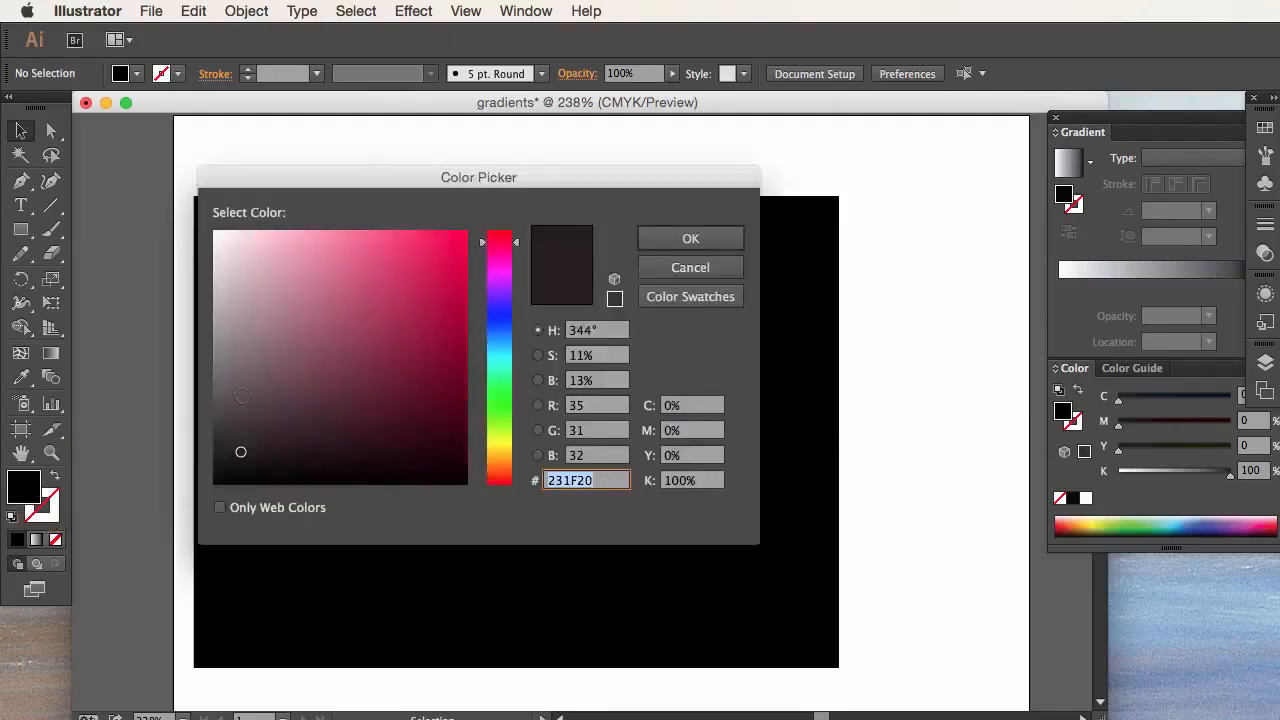
mouse_move(251, 371)
mouse_down()
mouse_move(216, 317)
mouse_move(220, 237)
mouse_move(220, 279)
mouse_up()
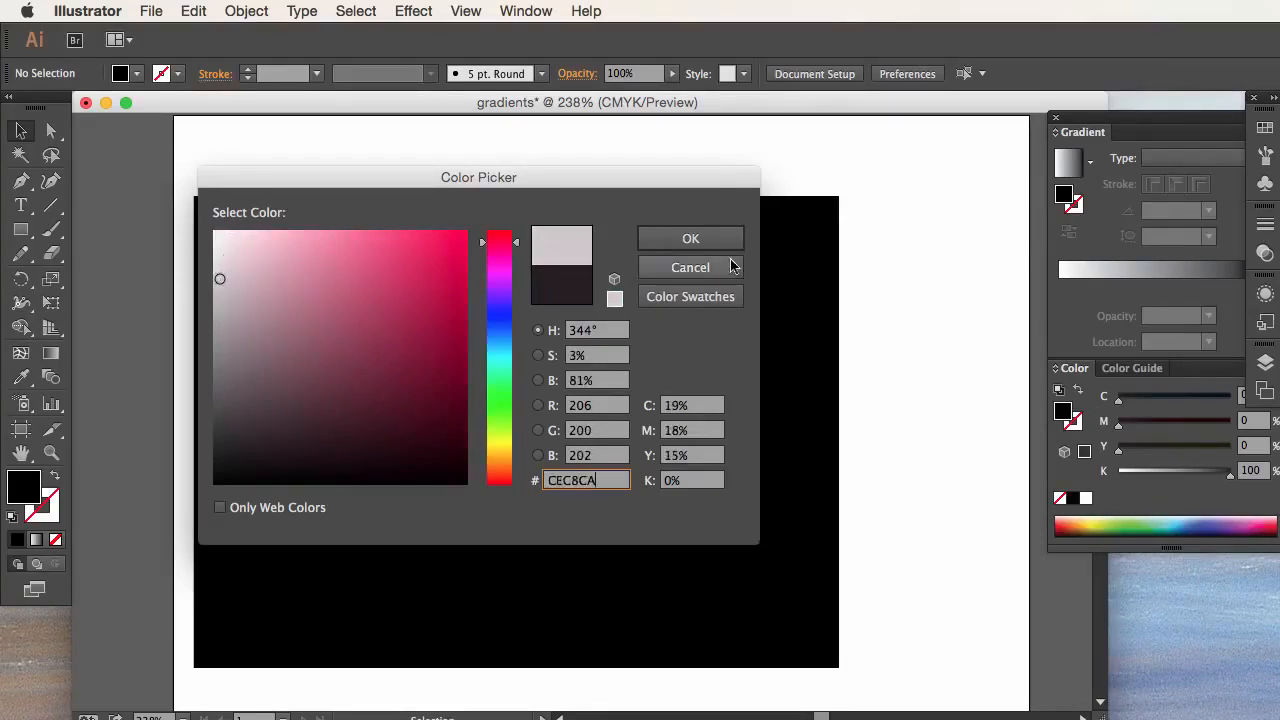
click(683, 241)
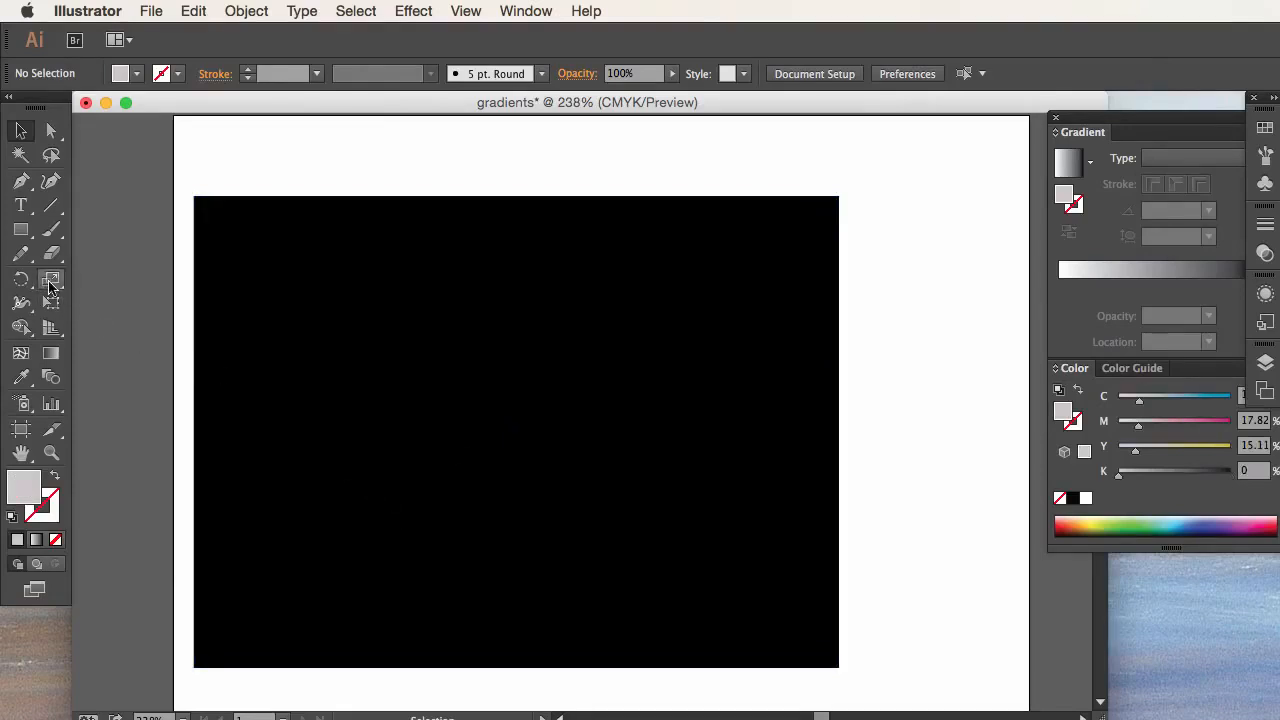
Step: Draw a flat light grey ellipse about 0.78 in wide near the middle of the black rectangle and deselect it
drag(21, 229, 124, 285)
drag(381, 454, 474, 444)
key(v)
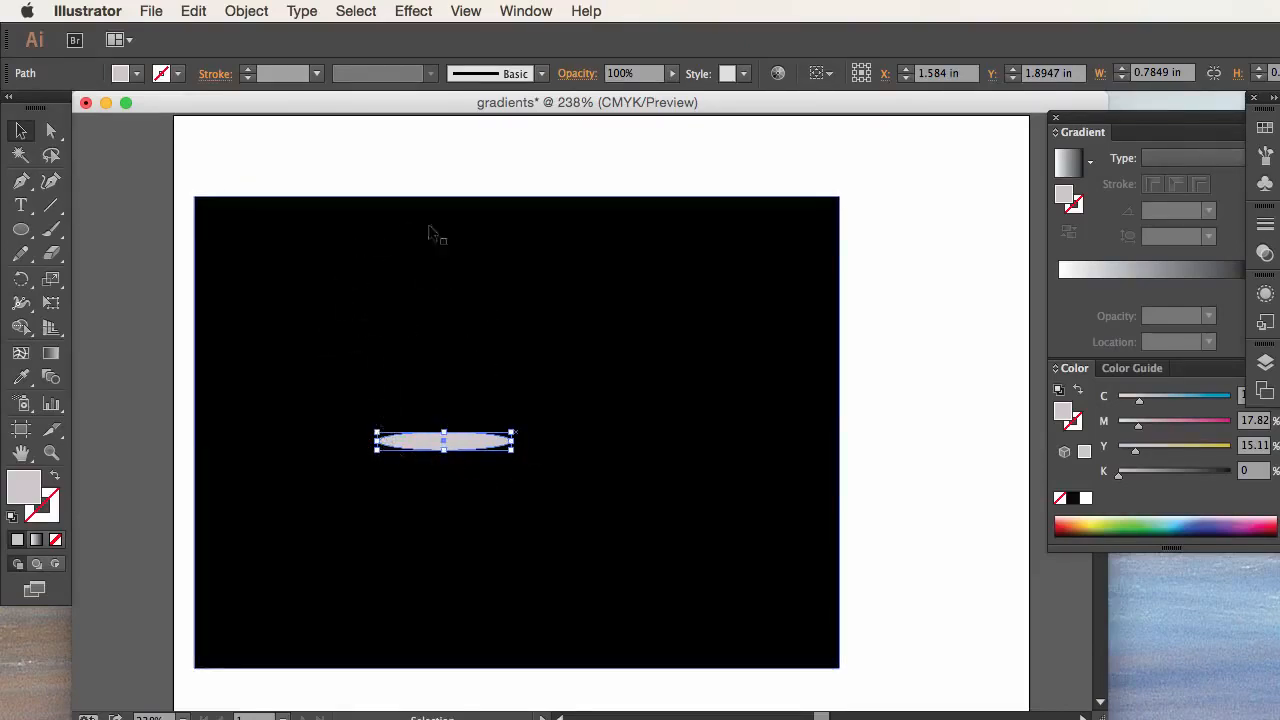
click(134, 426)
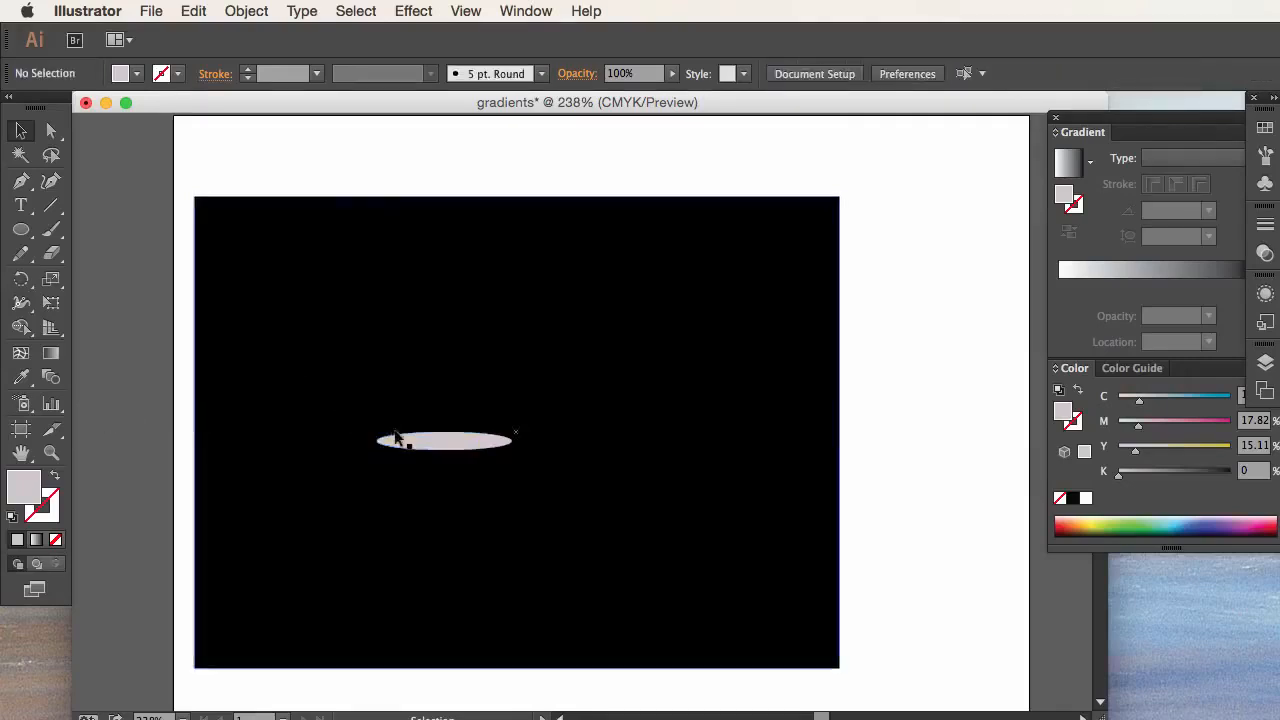
Step: Show the Layers panel as a floating panel and add a new layer above Layer 1
click(26, 187)
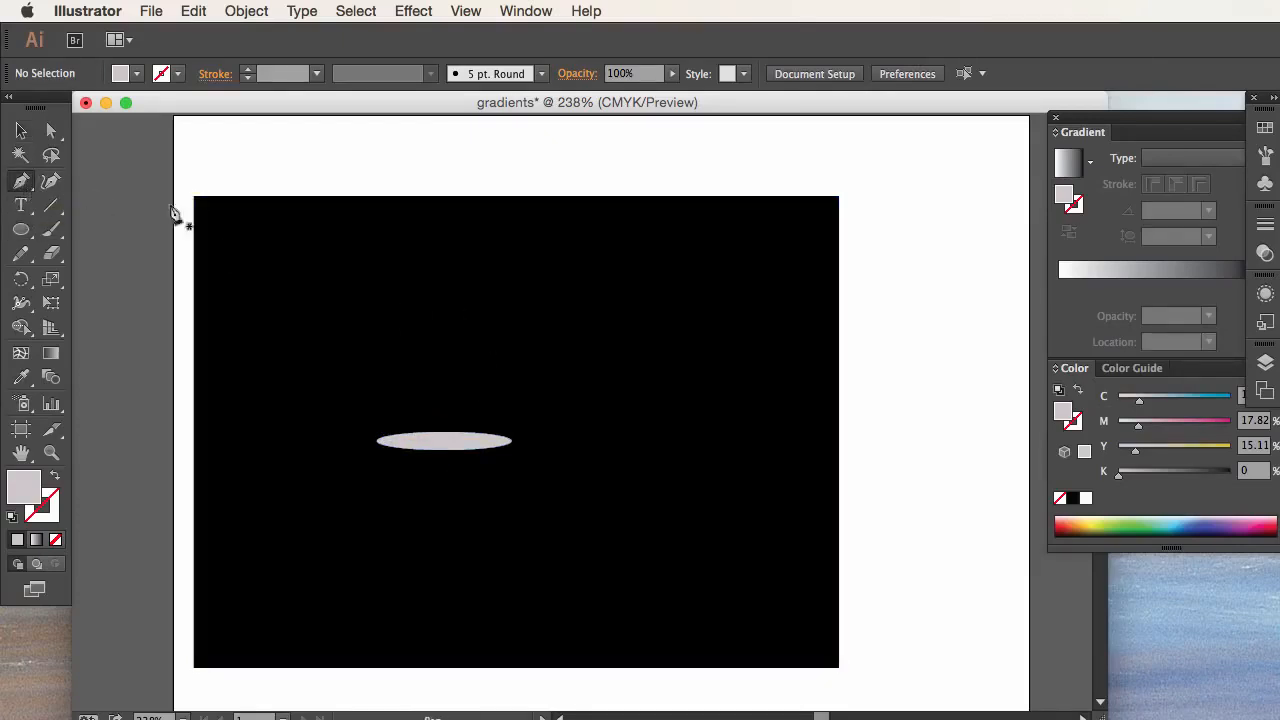
click(543, 11)
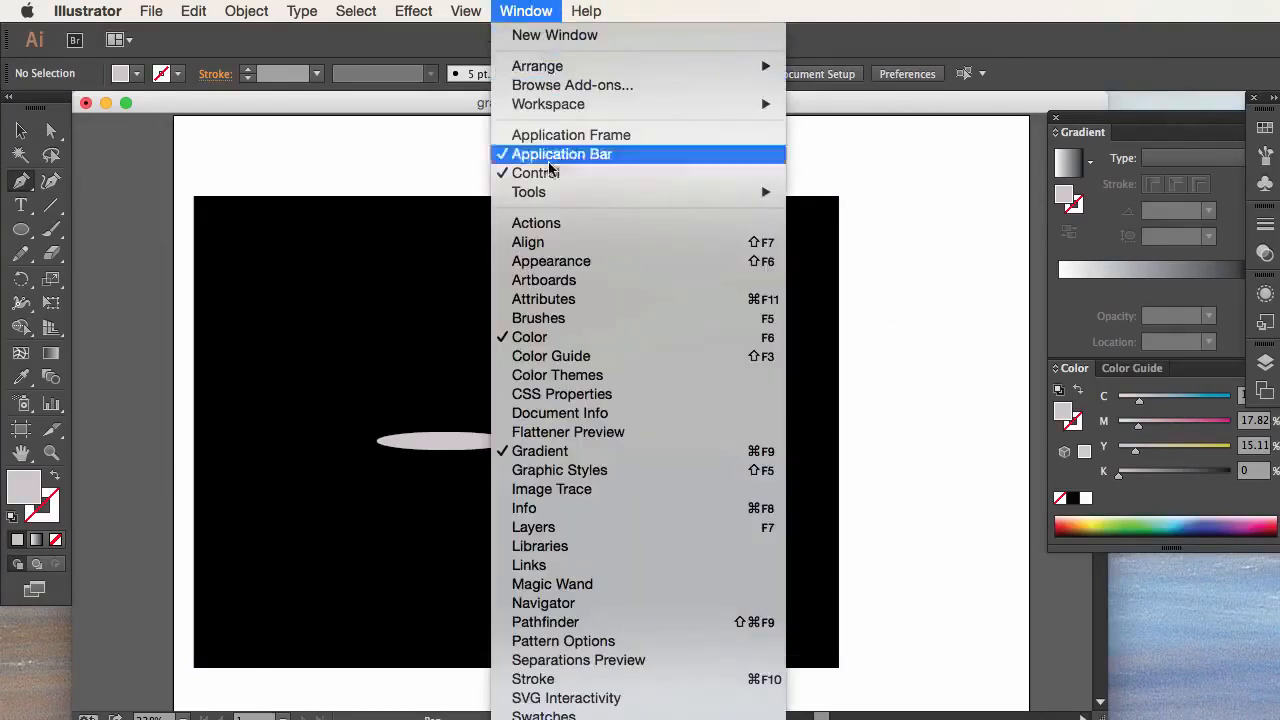
click(608, 527)
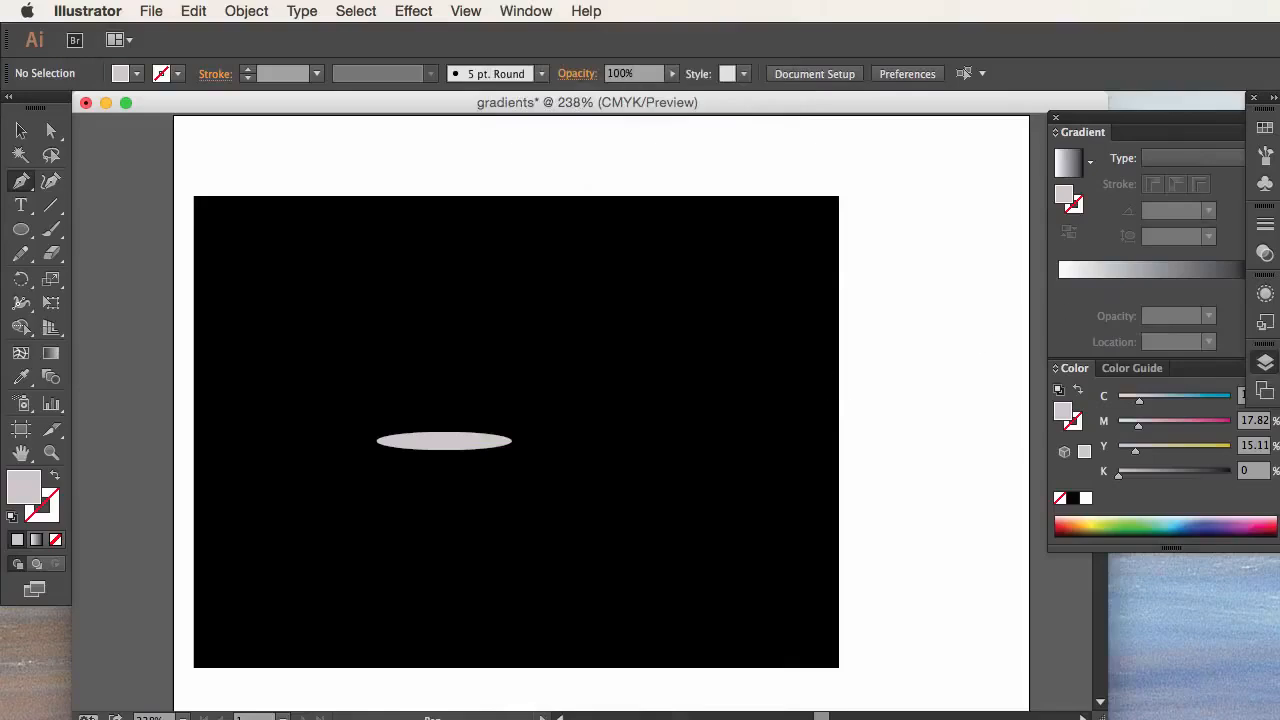
drag(1265, 362, 1033, 493)
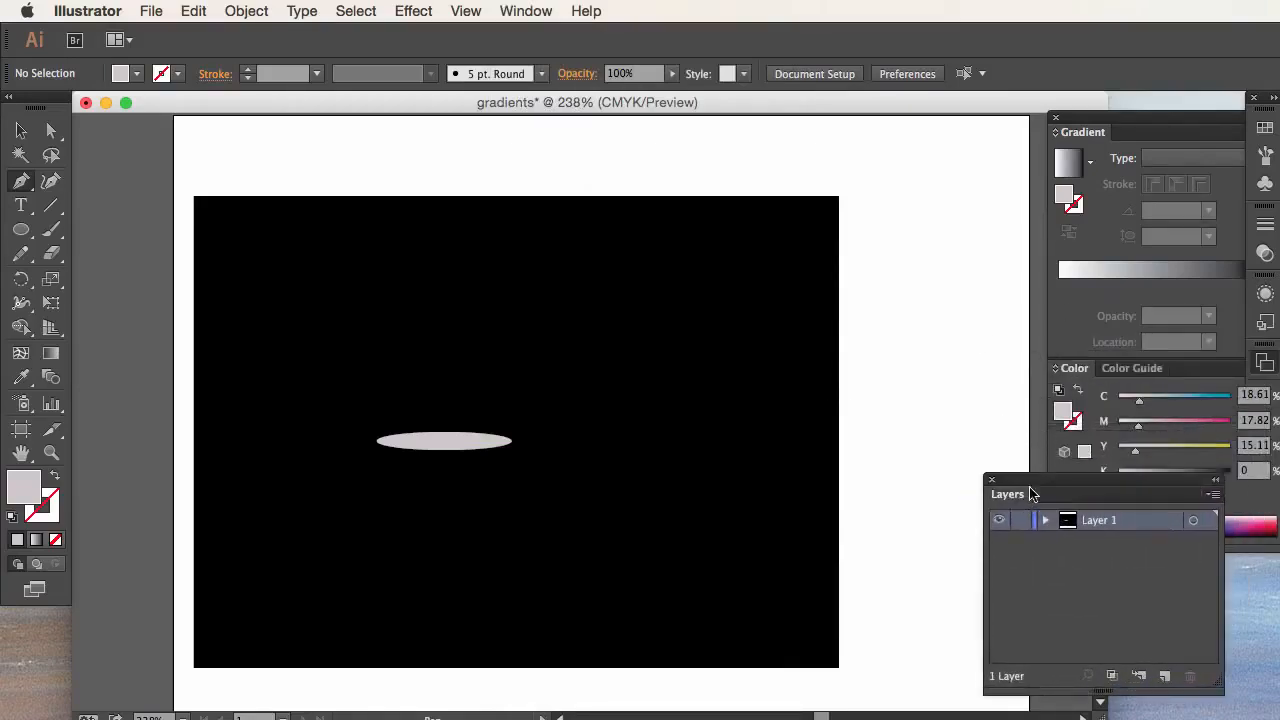
click(1084, 548)
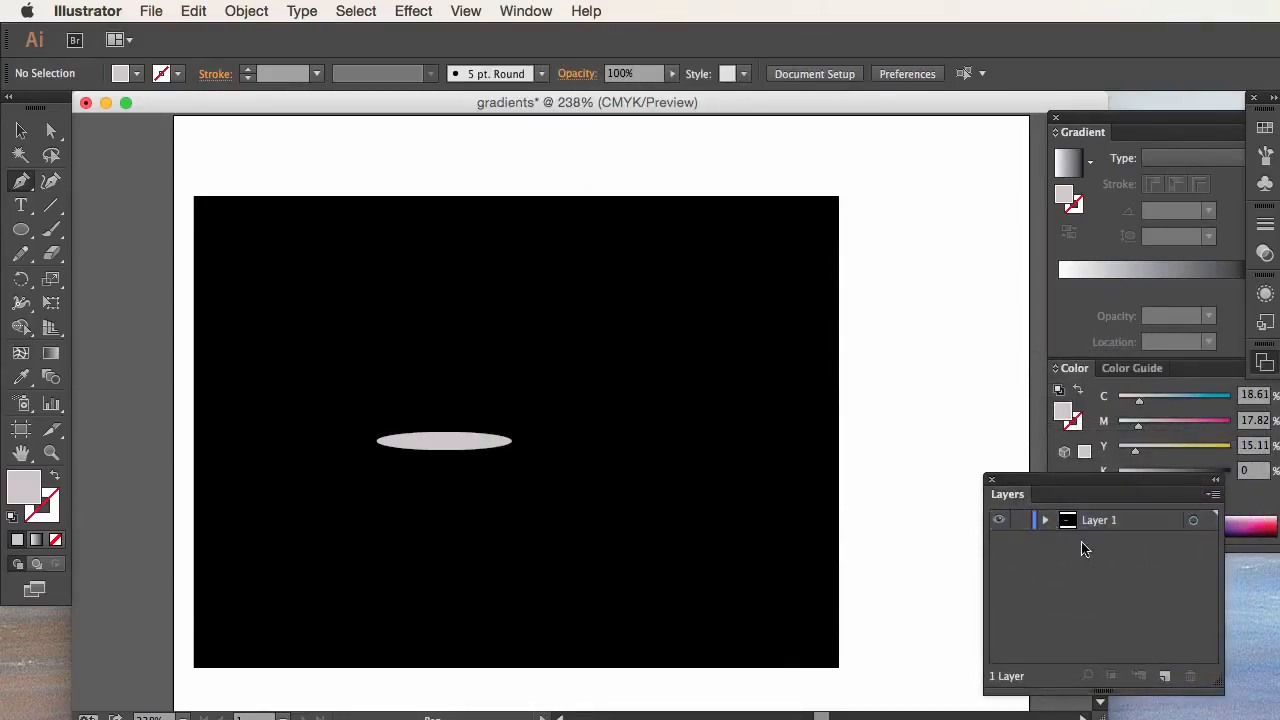
click(1166, 677)
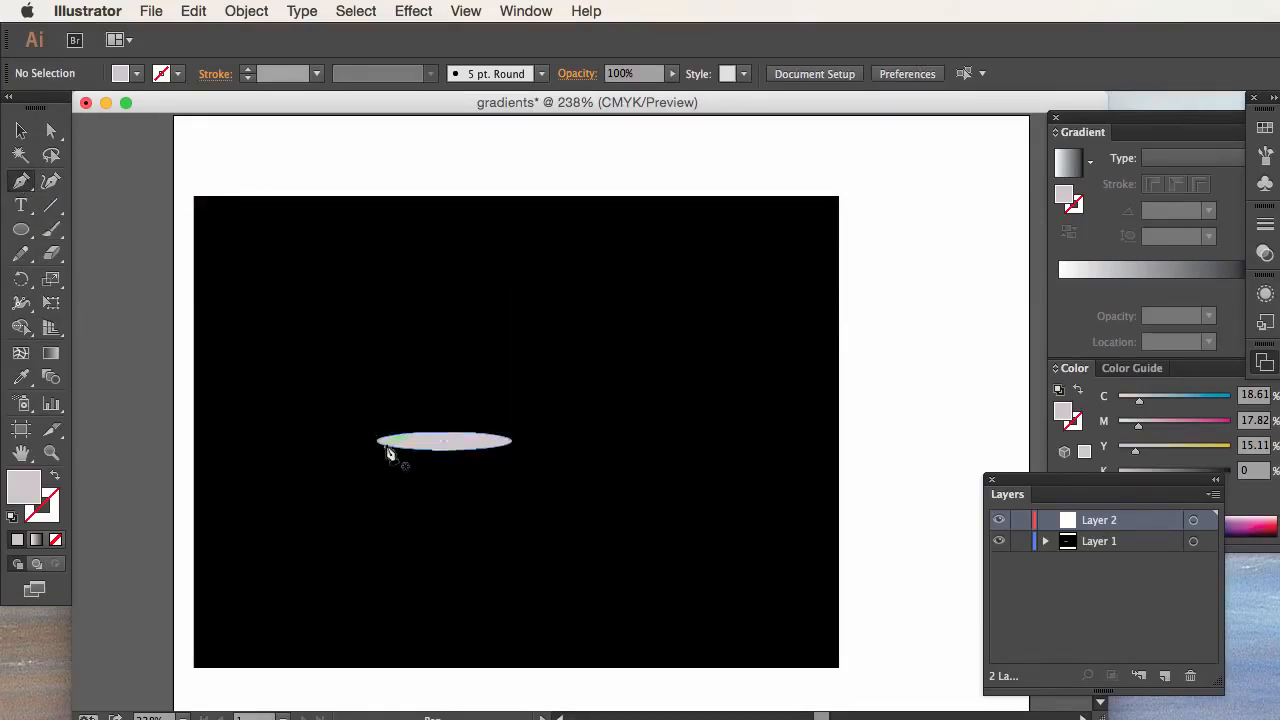
Step: Draw a closed cone with the Pen tool on Layer 2, from an apex near the rectangle's upper edge to both ellipse ends, with a curved base
click(359, 227)
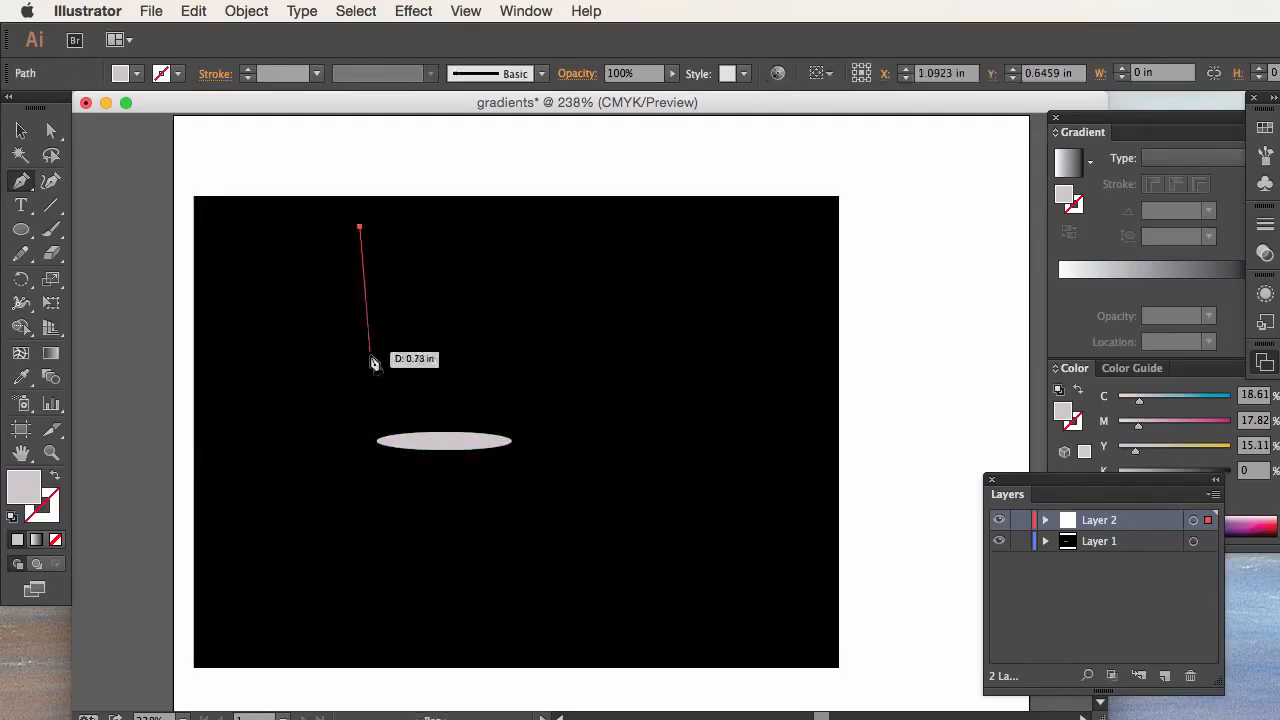
click(377, 442)
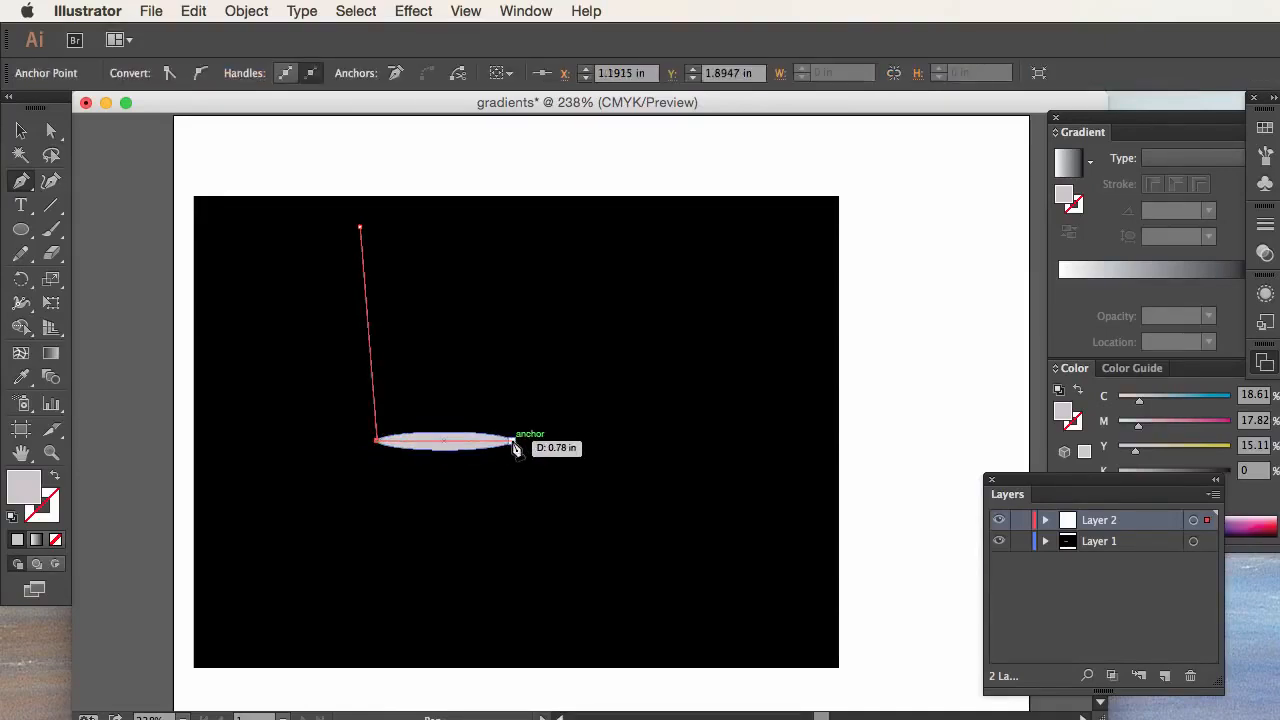
drag(513, 442, 594, 419)
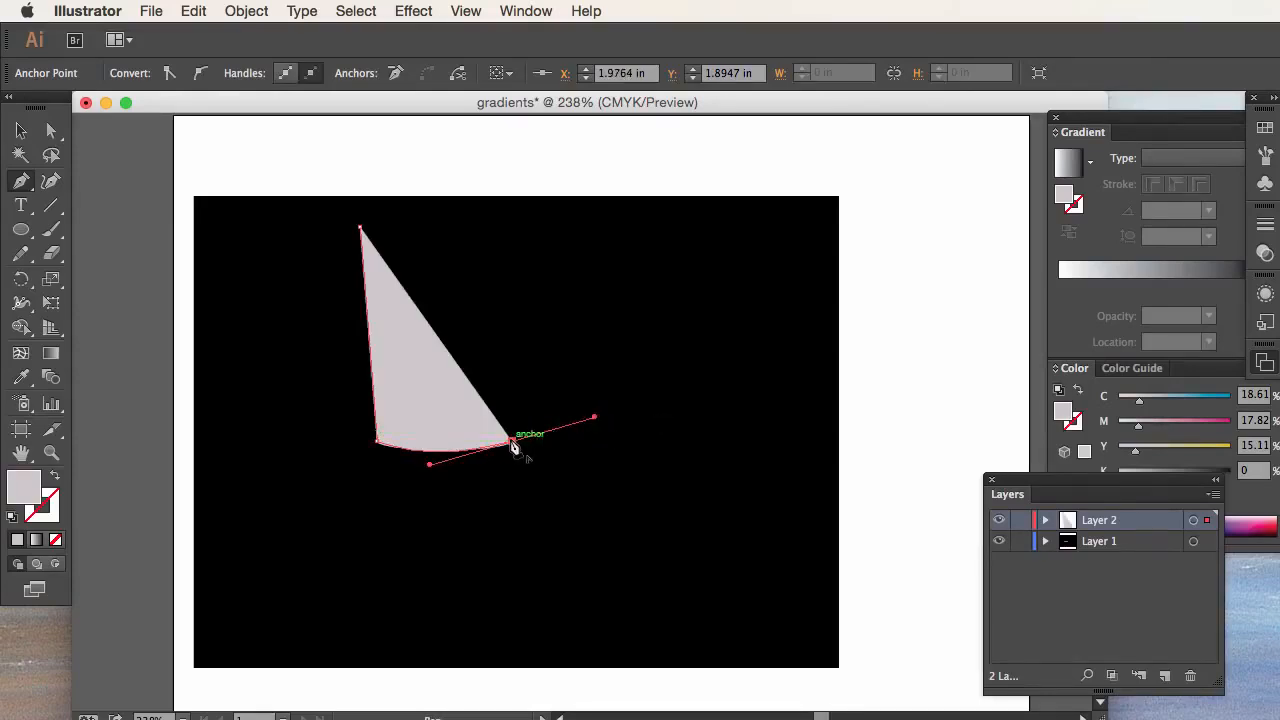
click(513, 442)
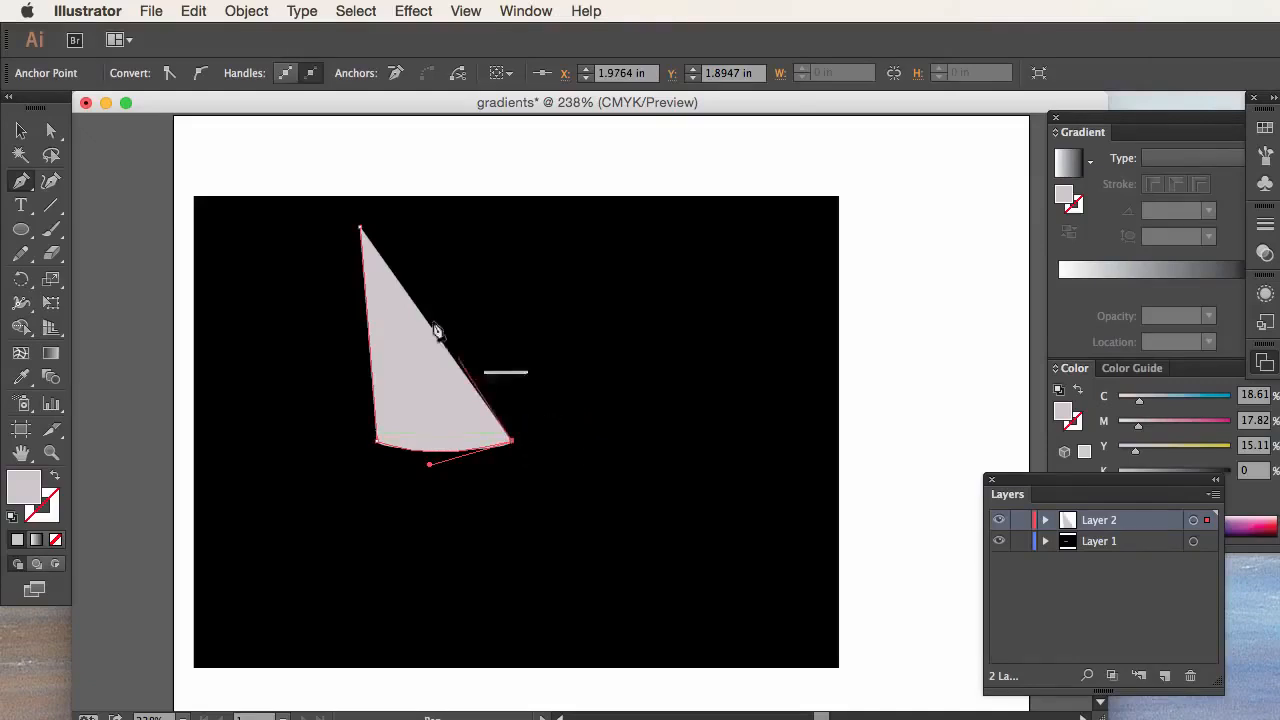
click(360, 229)
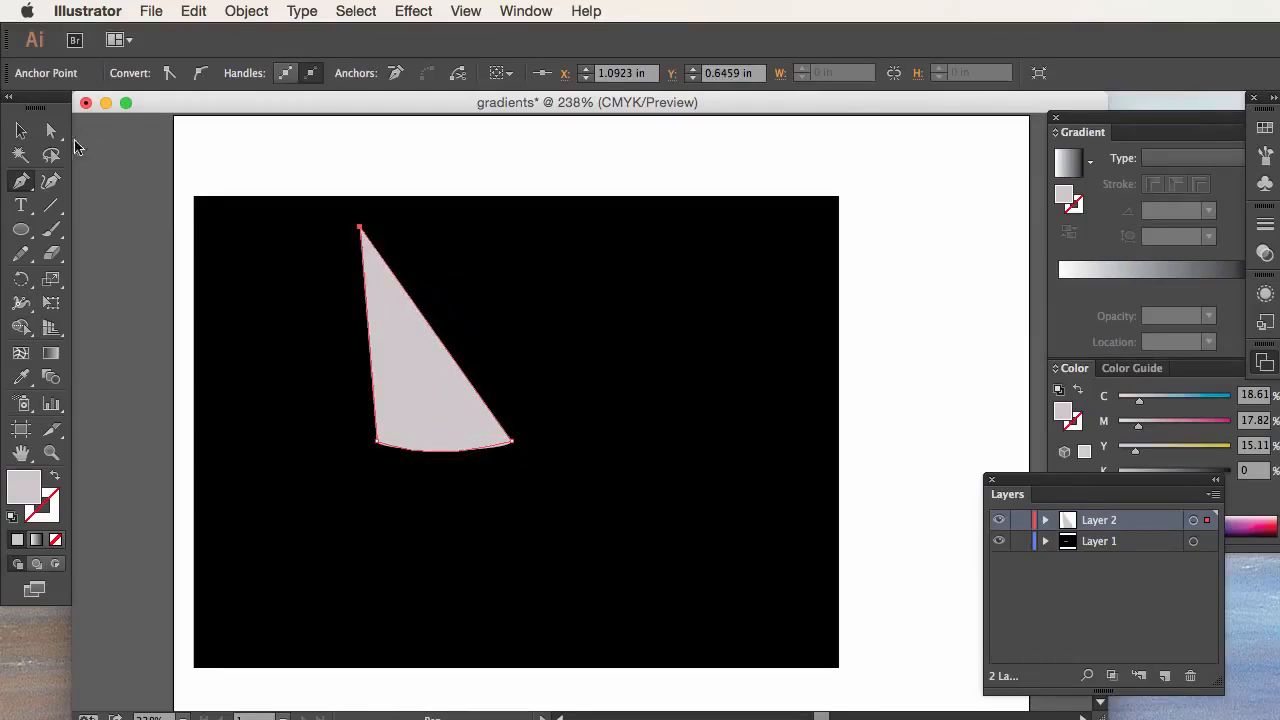
click(21, 131)
click(208, 299)
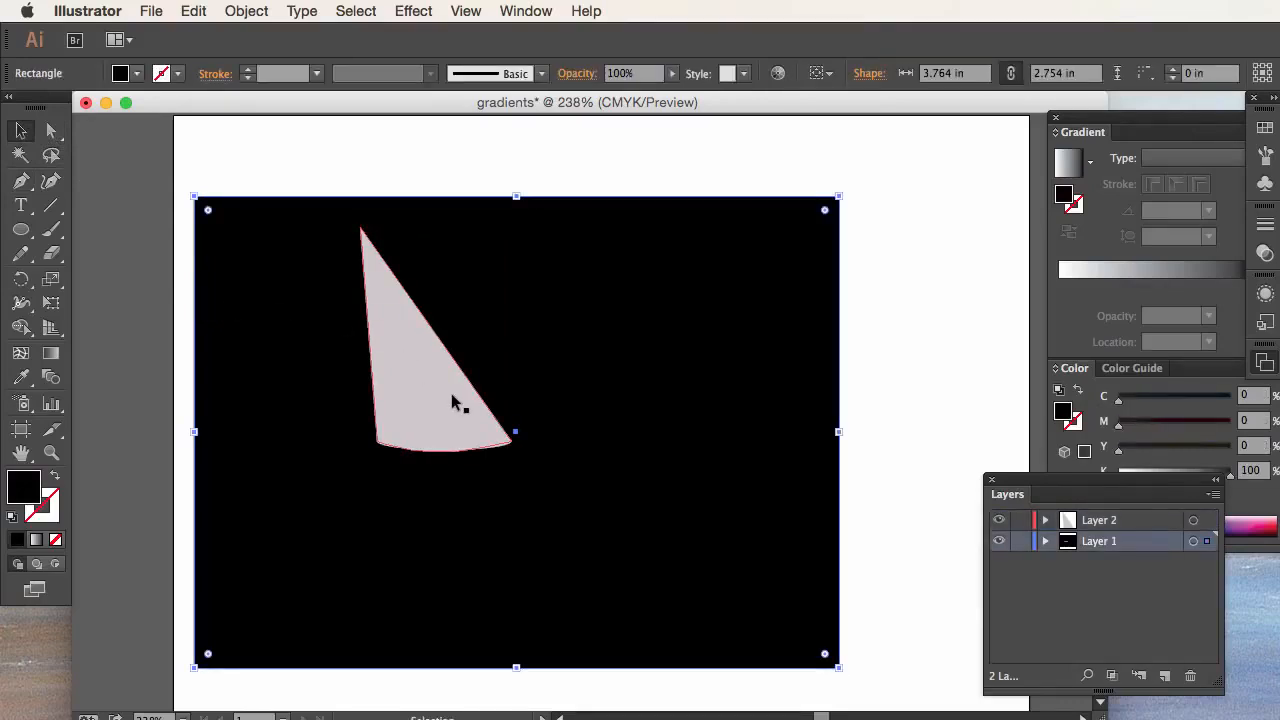
Step: Toggle the visibility of Layer 2 to compare the artwork with and without the cone, leaving the layer shown
click(1097, 526)
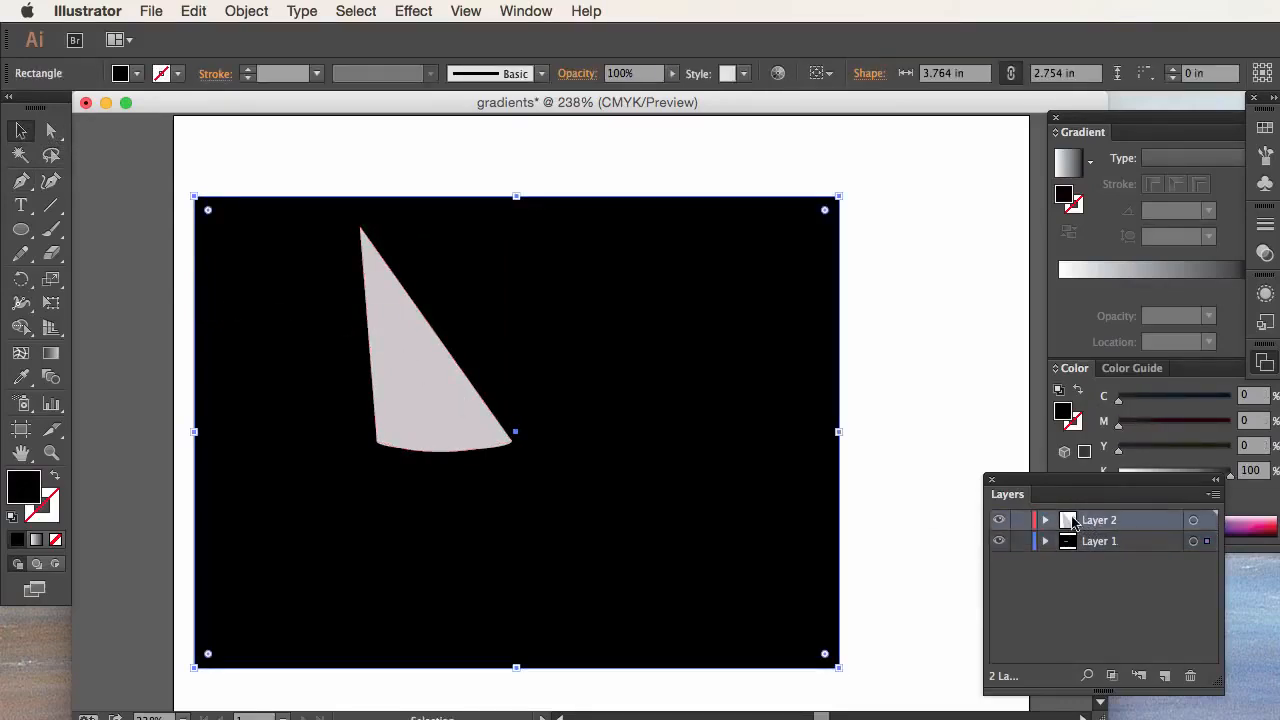
click(998, 520)
click(998, 520)
click(998, 520)
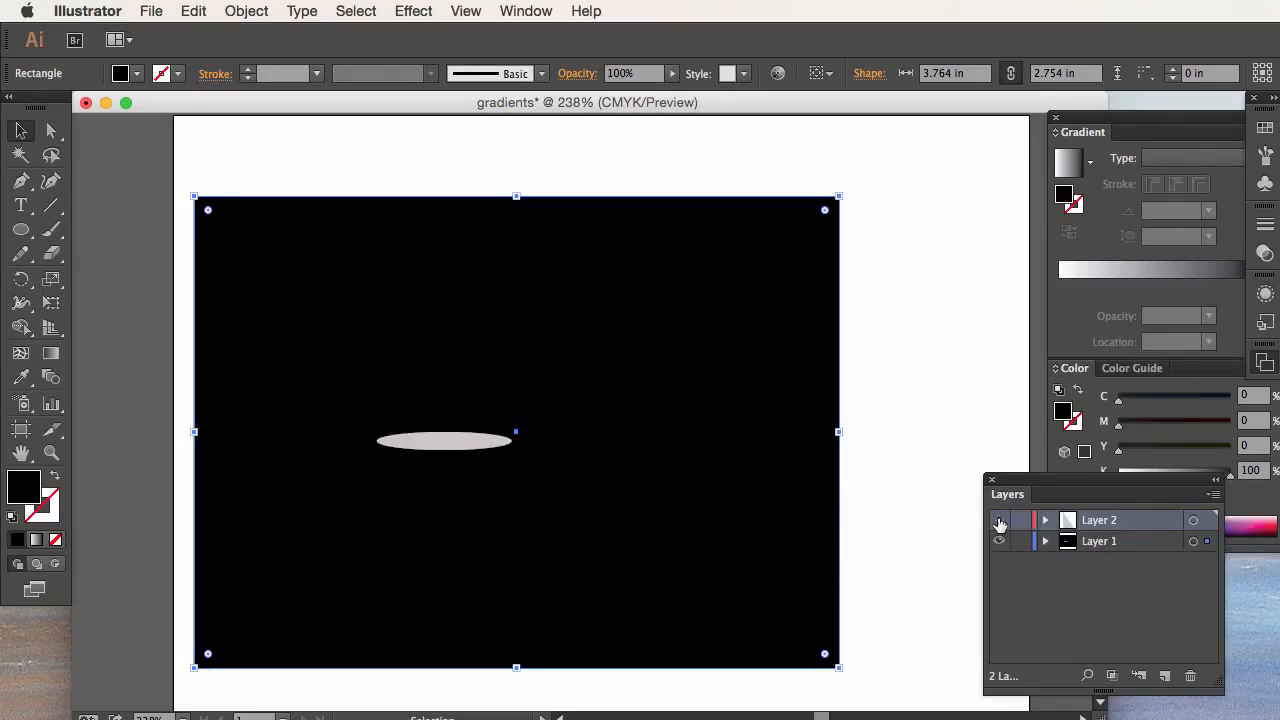
click(999, 521)
click(999, 521)
click(999, 521)
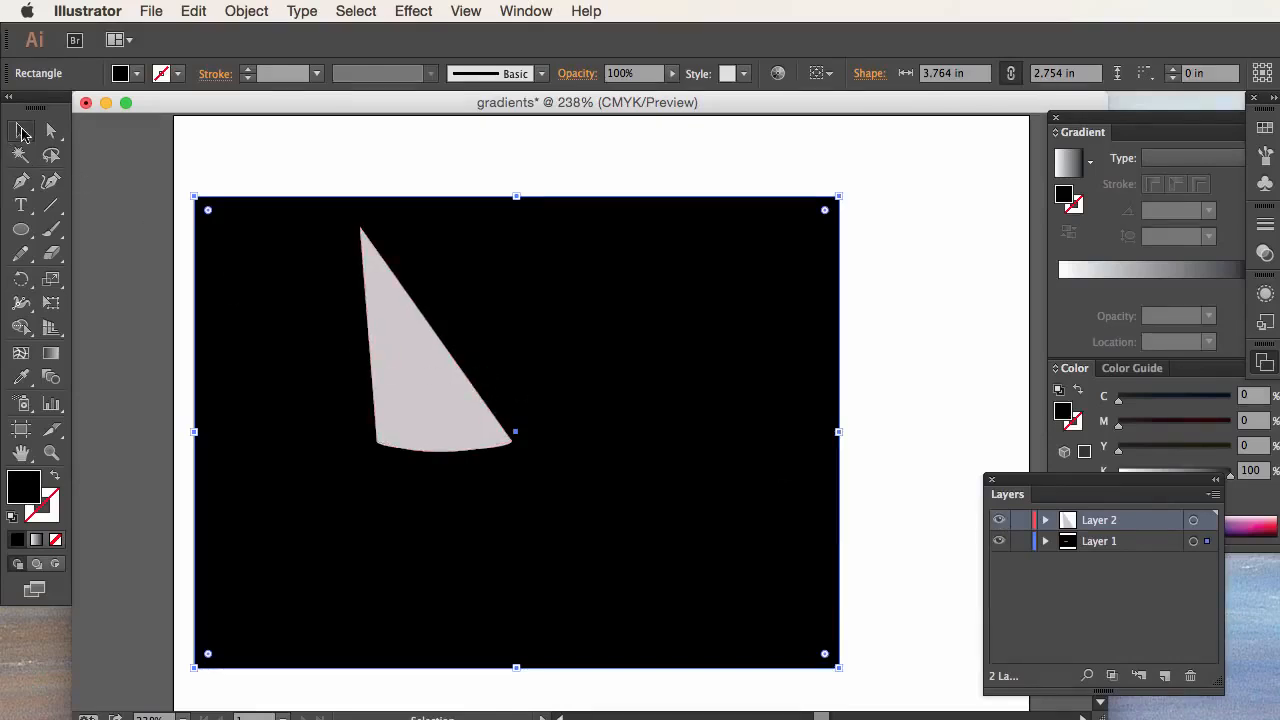
Step: Select the cone and fill it with a white-to-black Linear gradient
click(20, 131)
click(415, 330)
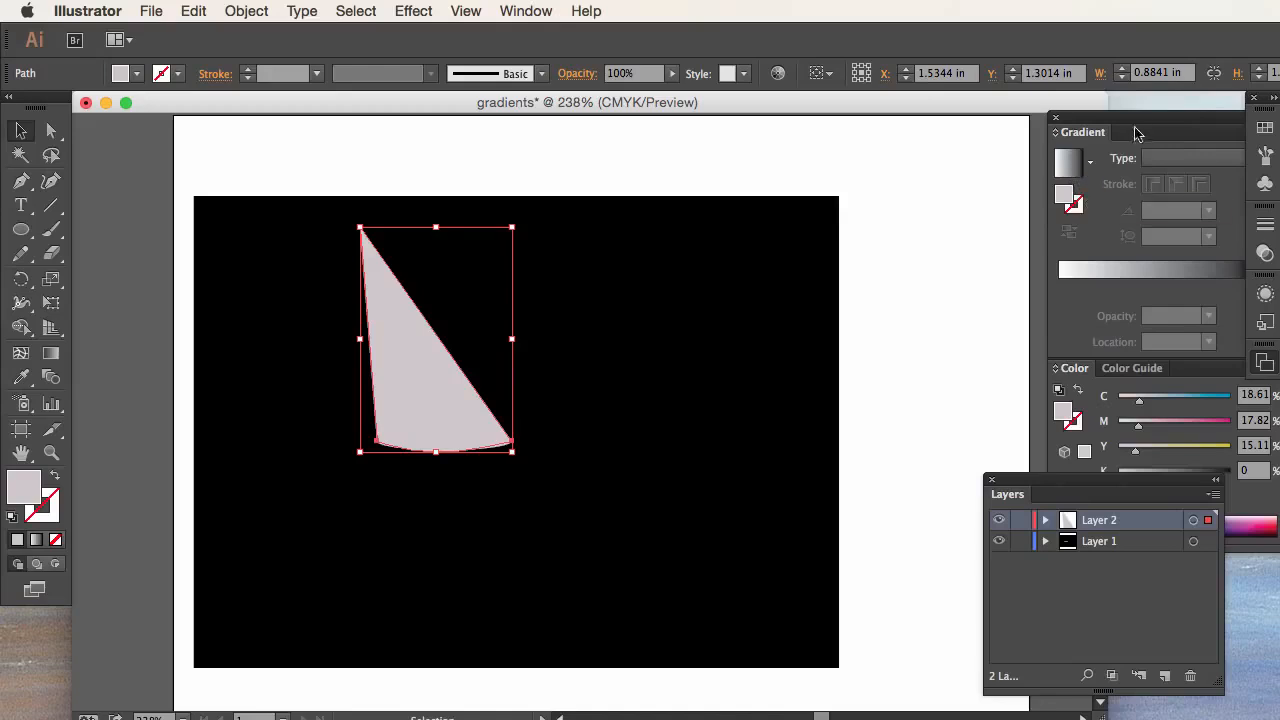
drag(1139, 124, 1076, 114)
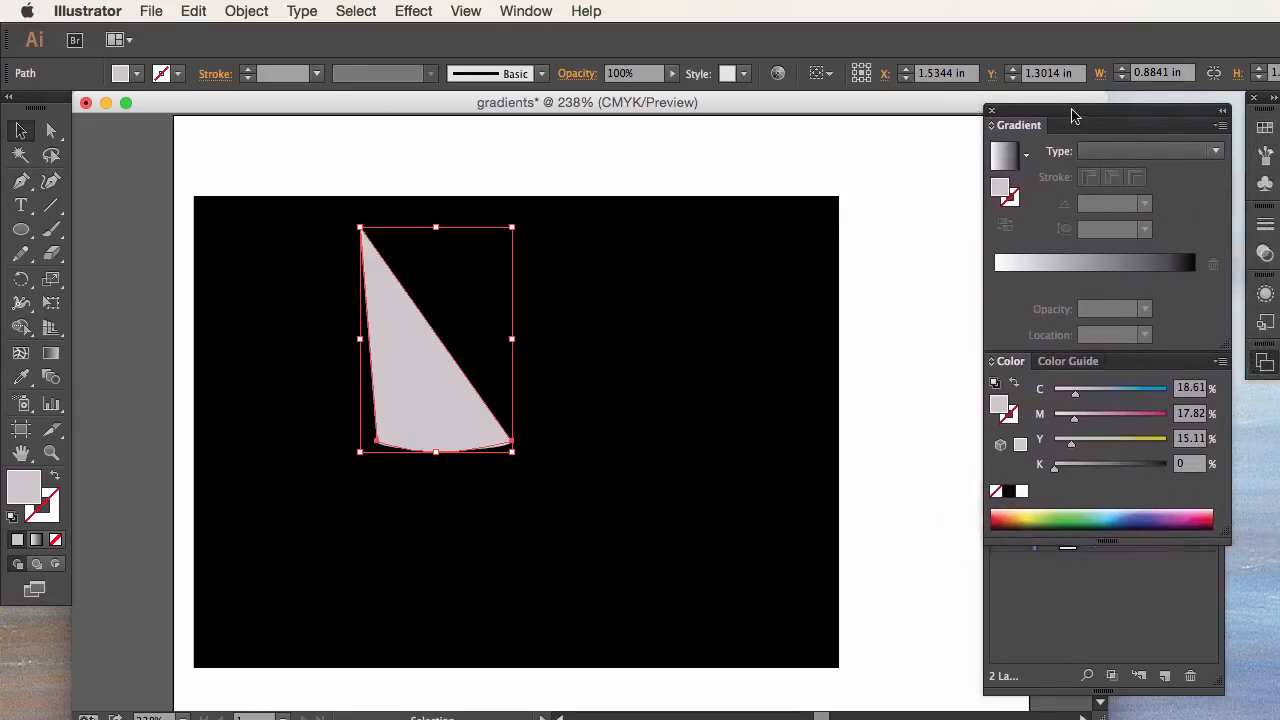
click(533, 10)
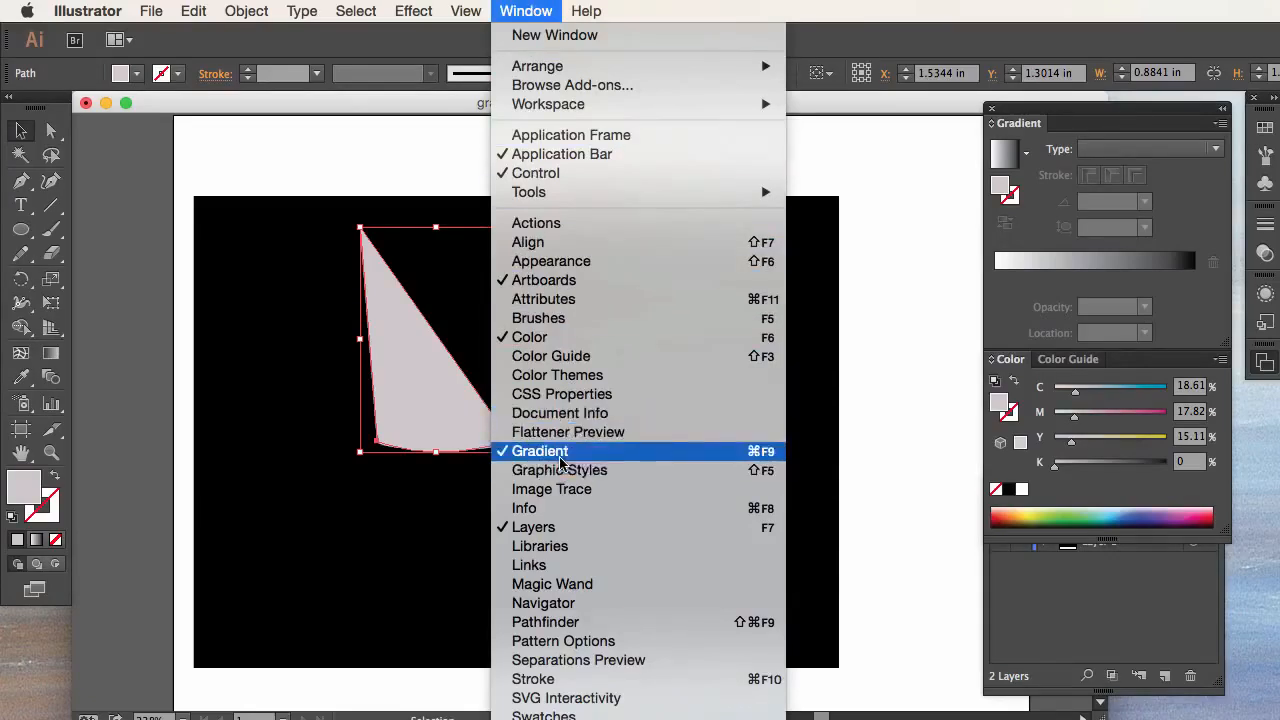
click(901, 361)
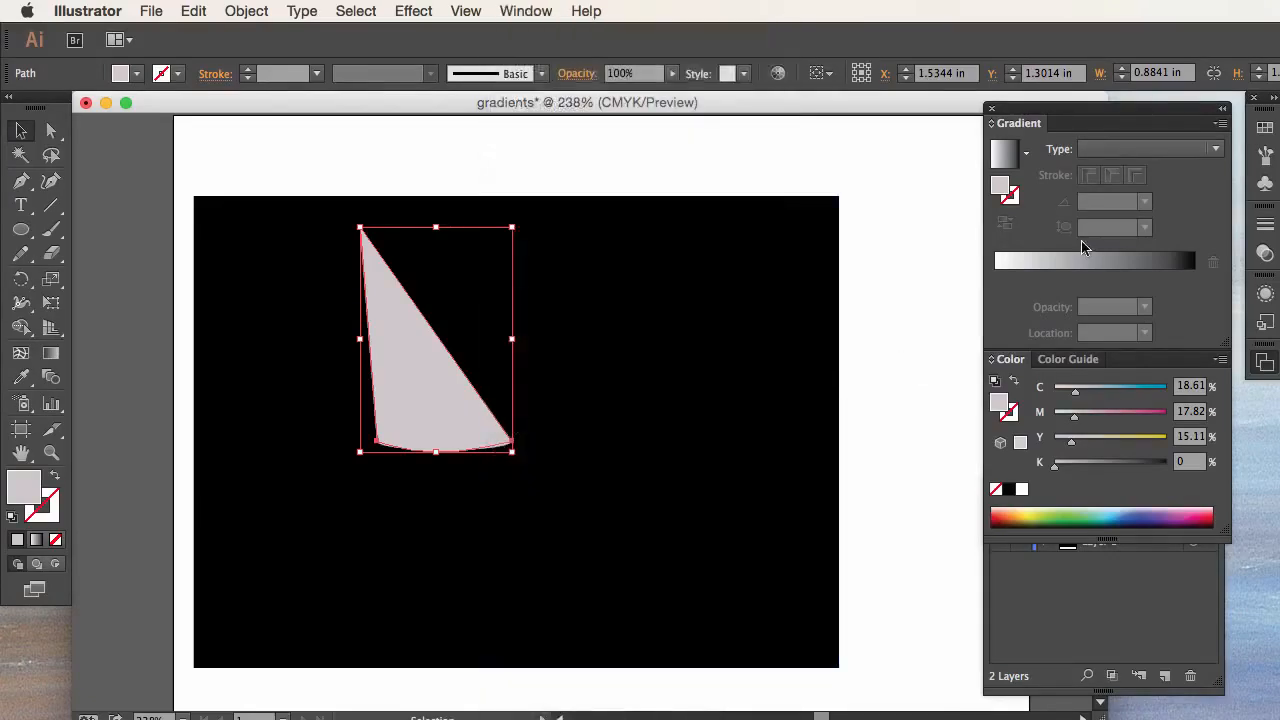
click(1182, 150)
click(1146, 171)
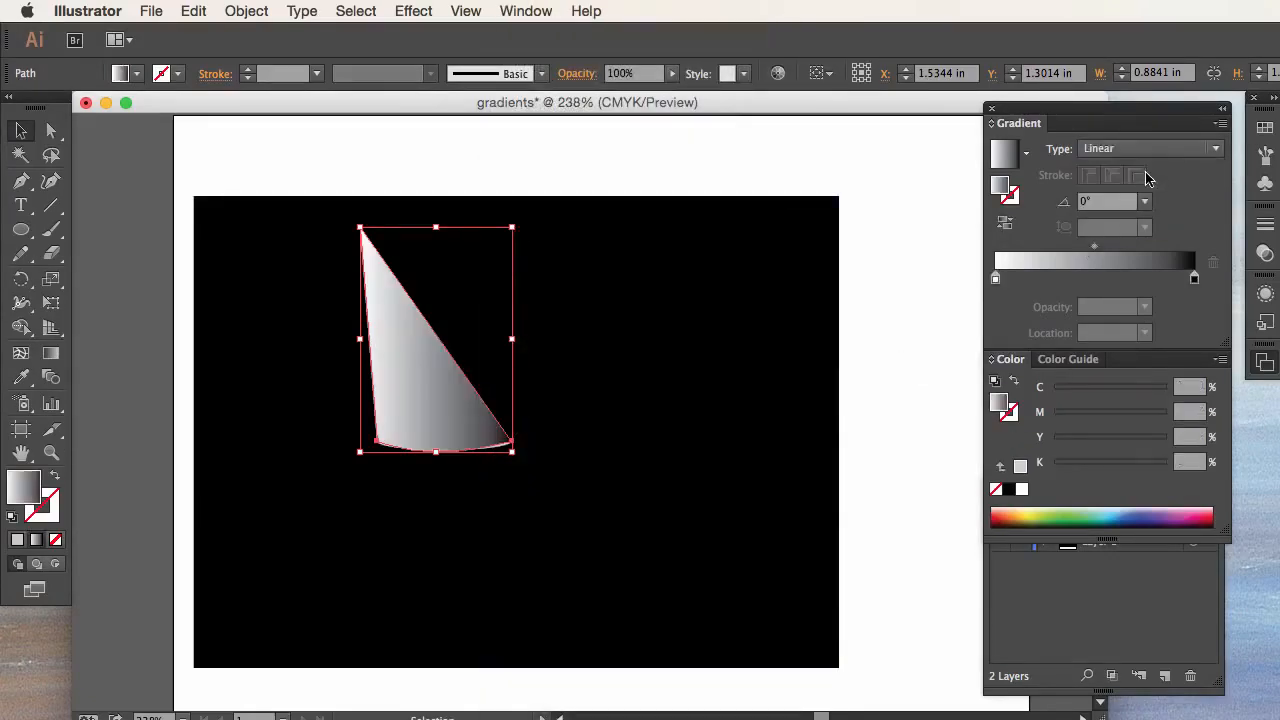
click(1149, 150)
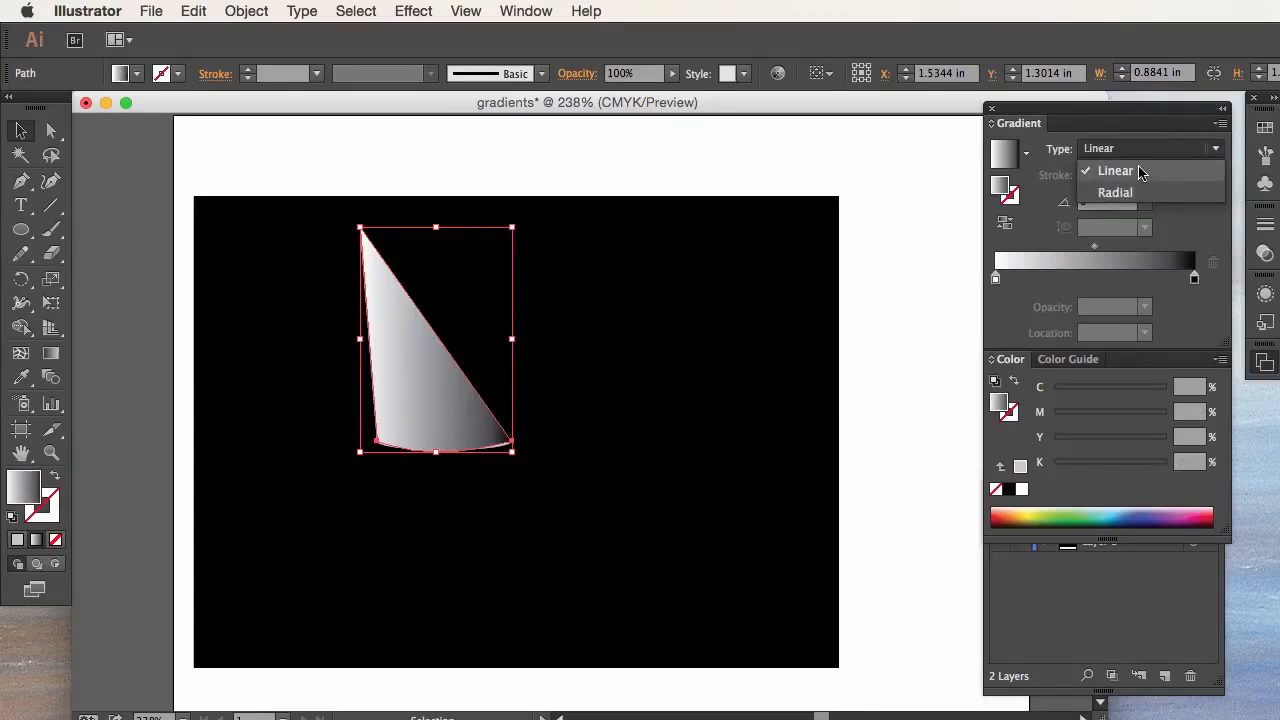
click(1141, 172)
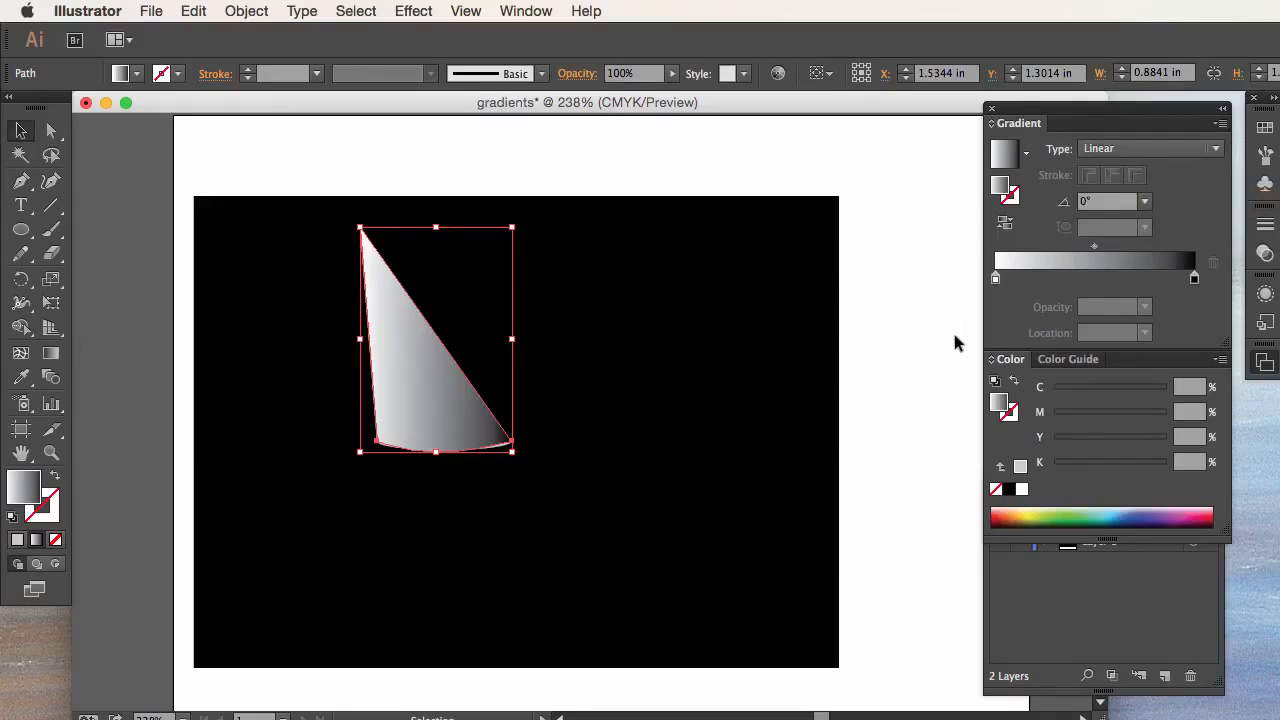
Step: Angle the cone's gradient to about -67.7° with the Gradient tool so it darkens from the apex toward the curved base
click(52, 358)
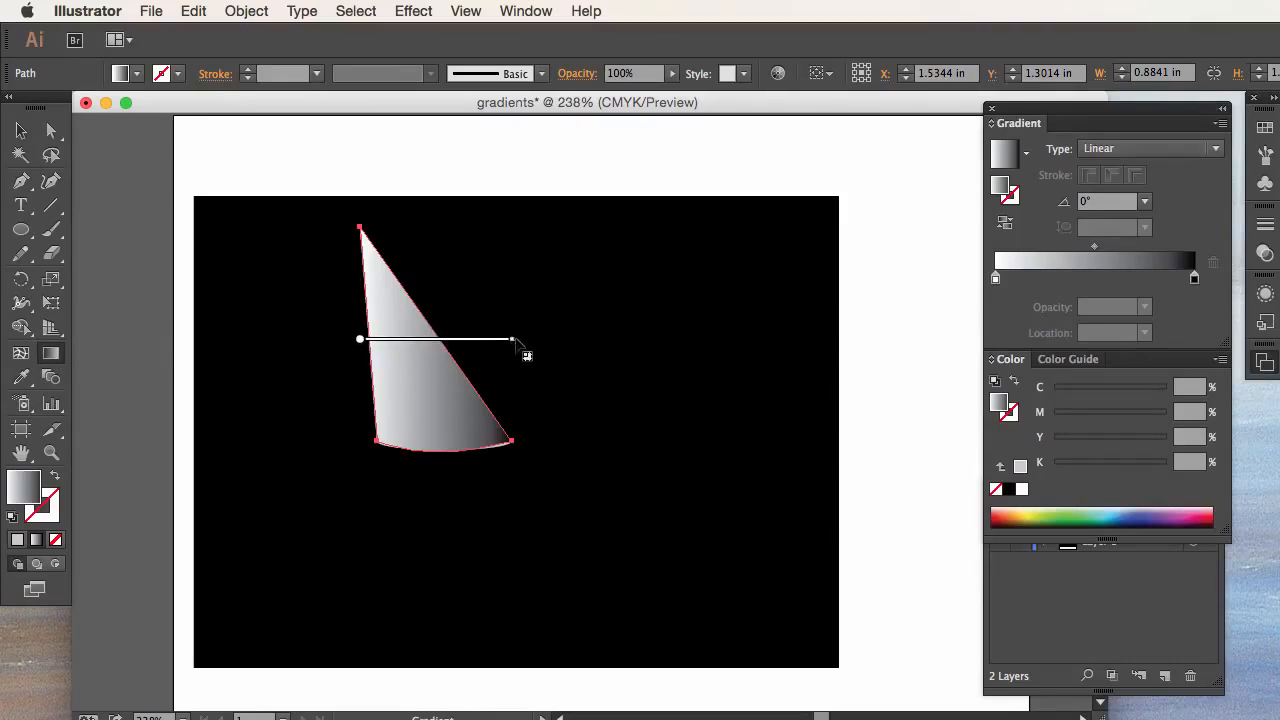
drag(518, 341, 450, 451)
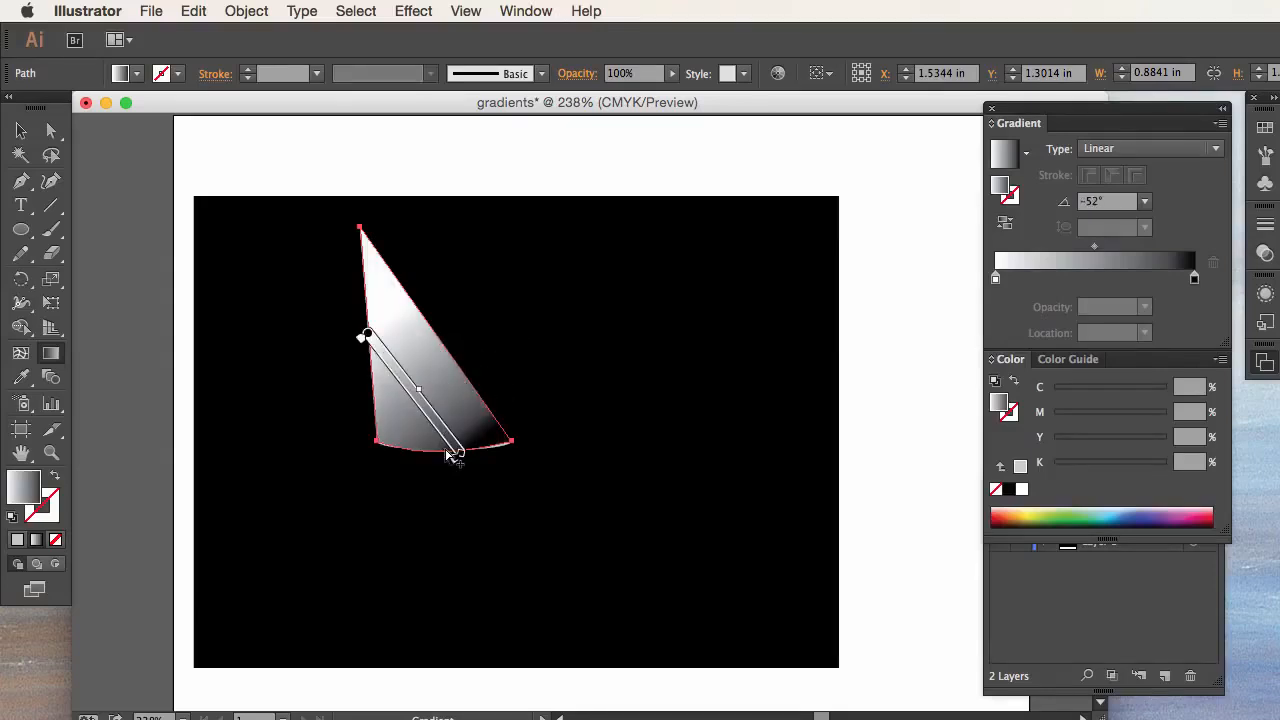
mouse_move(361, 339)
mouse_down()
mouse_move(370, 334)
mouse_move(350, 315)
mouse_up()
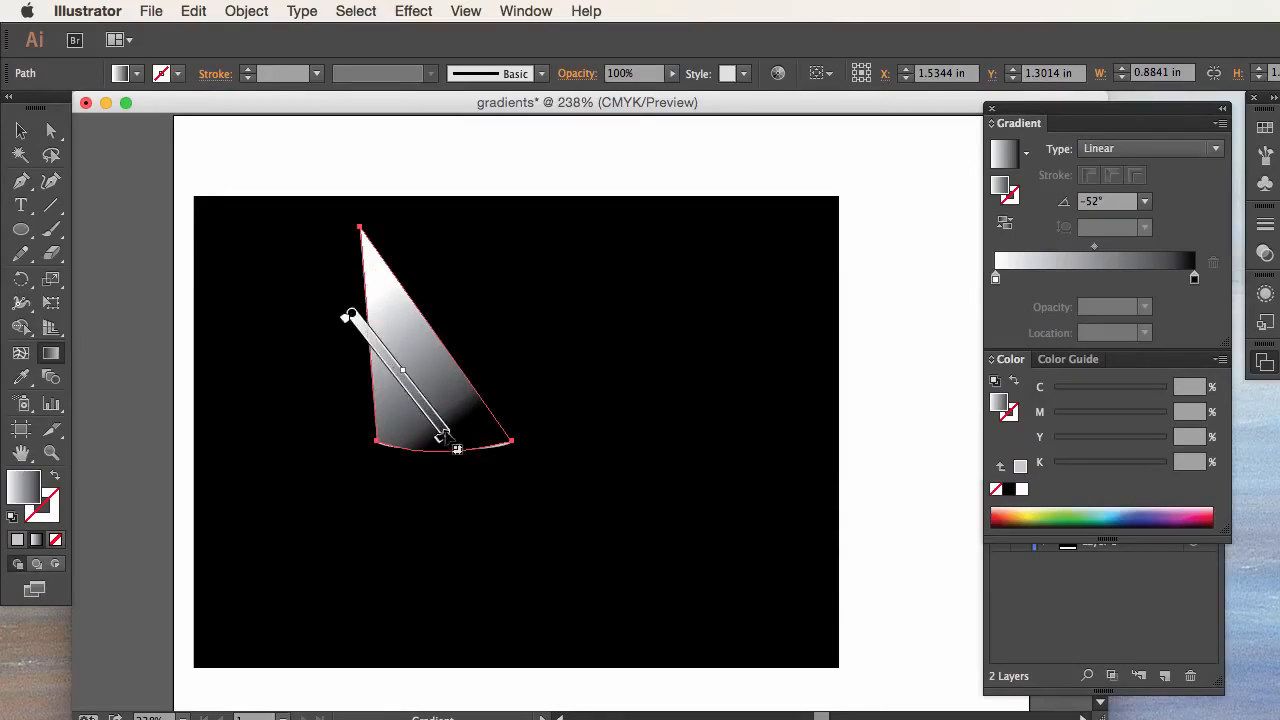
mouse_move(443, 433)
mouse_down()
mouse_move(409, 460)
mouse_move(443, 449)
mouse_move(389, 503)
mouse_up()
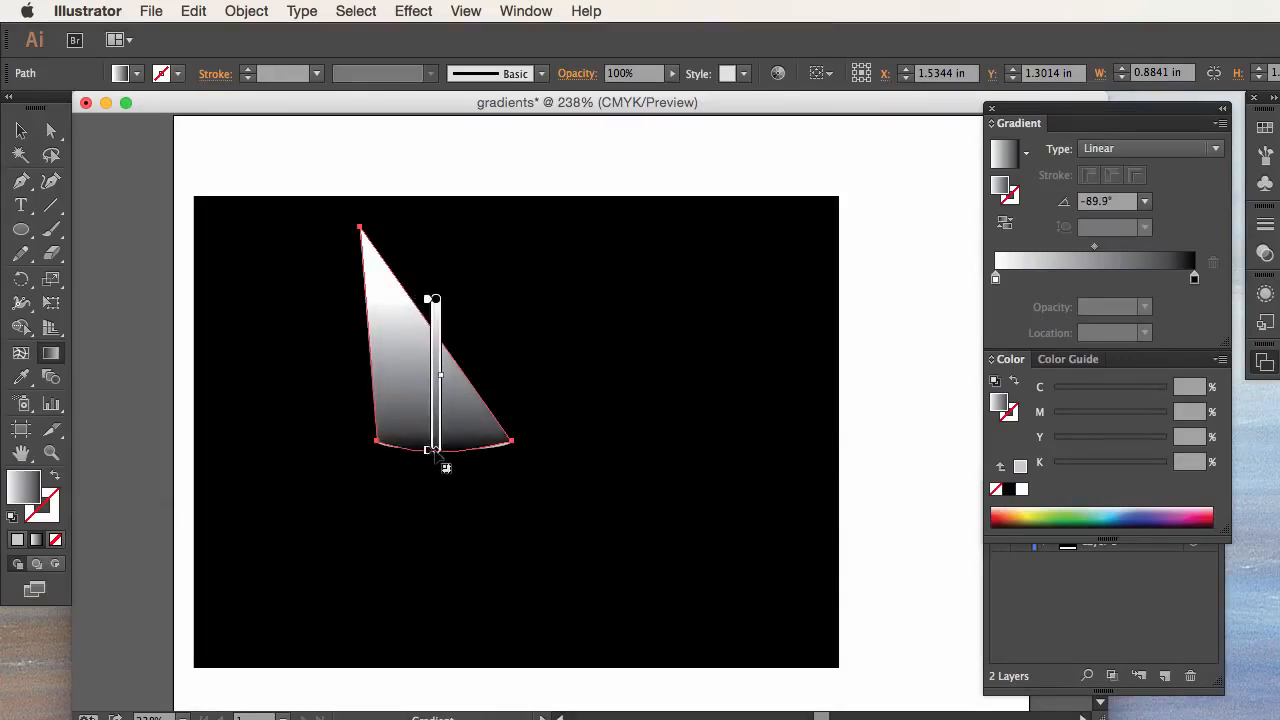
drag(443, 458, 513, 488)
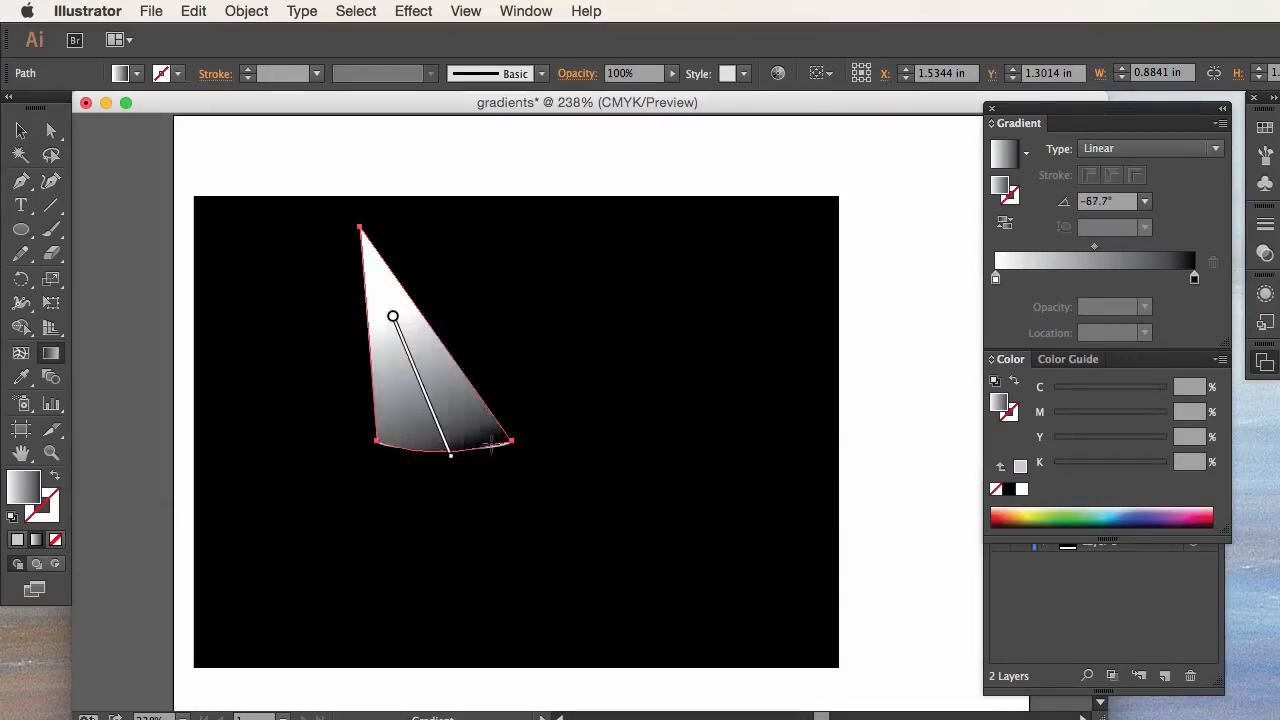
mouse_move(391, 318)
mouse_down()
mouse_move(406, 377)
mouse_move(387, 318)
mouse_up()
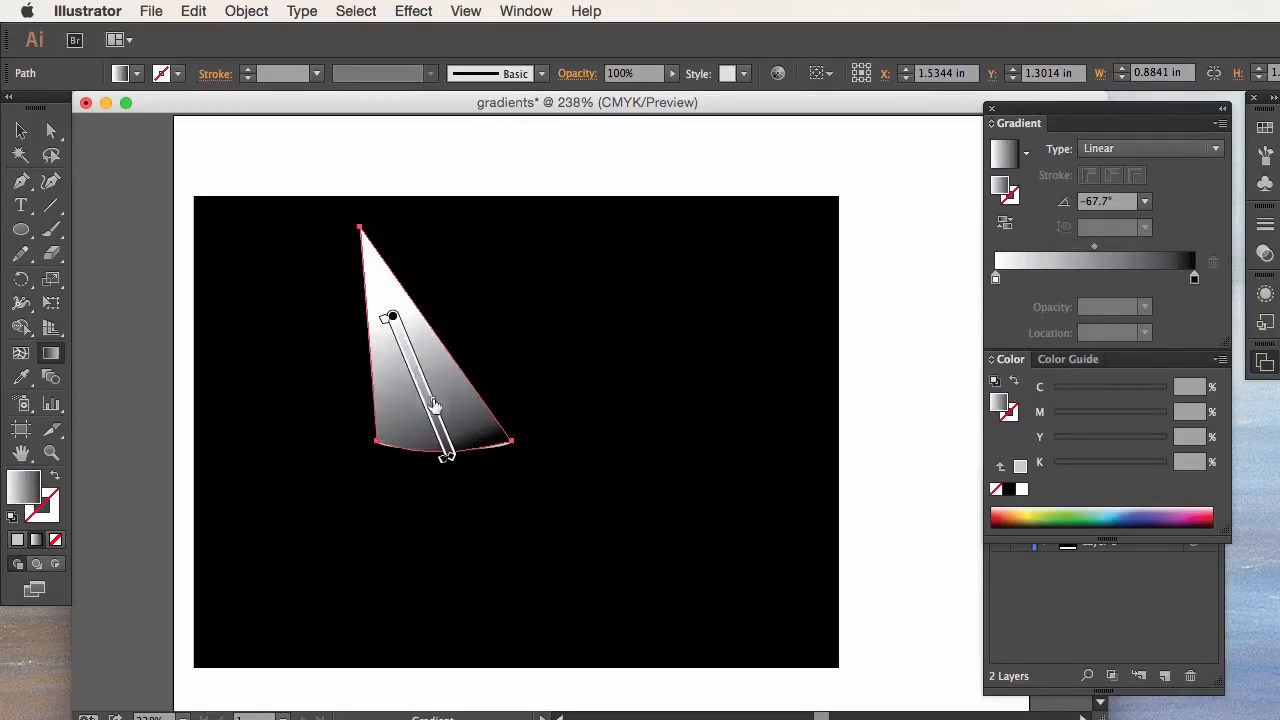
Step: Shift the gradient's midpoint toward the dark end and extend that end slightly past the cone's curved base
drag(428, 388, 434, 410)
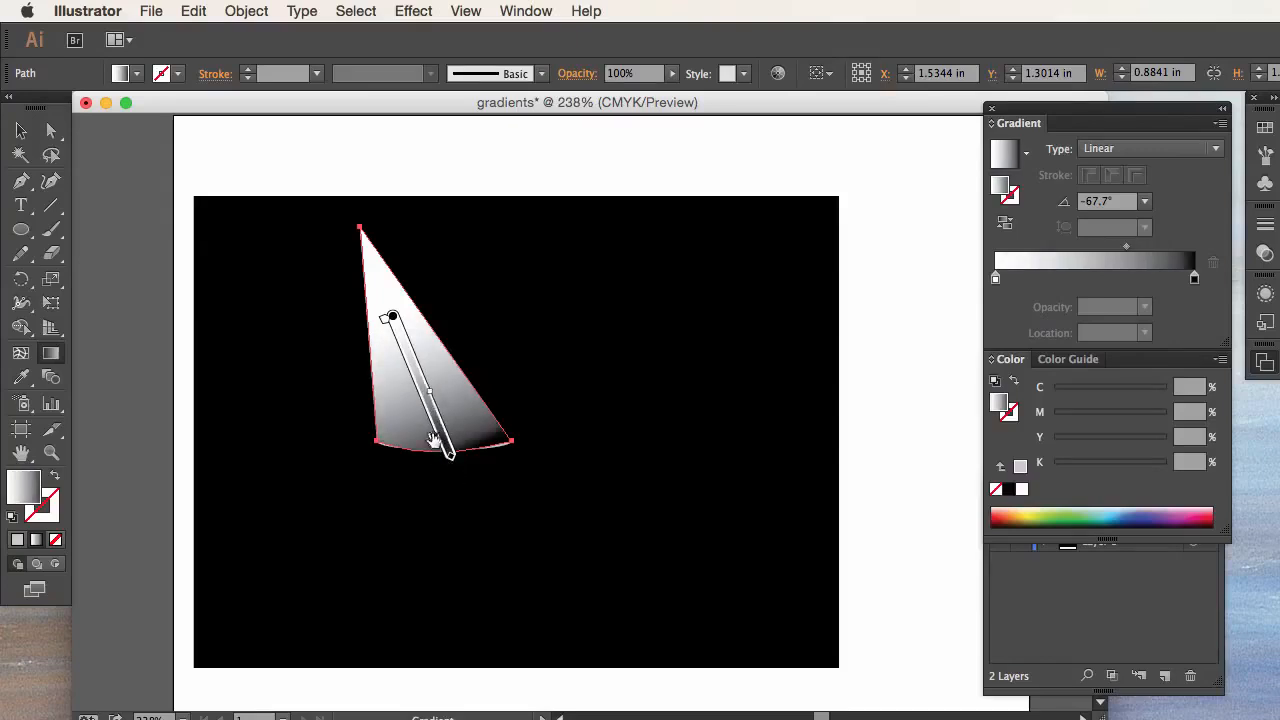
mouse_move(443, 458)
mouse_down()
mouse_move(422, 414)
mouse_move(449, 480)
mouse_move(466, 477)
mouse_move(465, 452)
mouse_move(447, 444)
mouse_move(451, 468)
mouse_up()
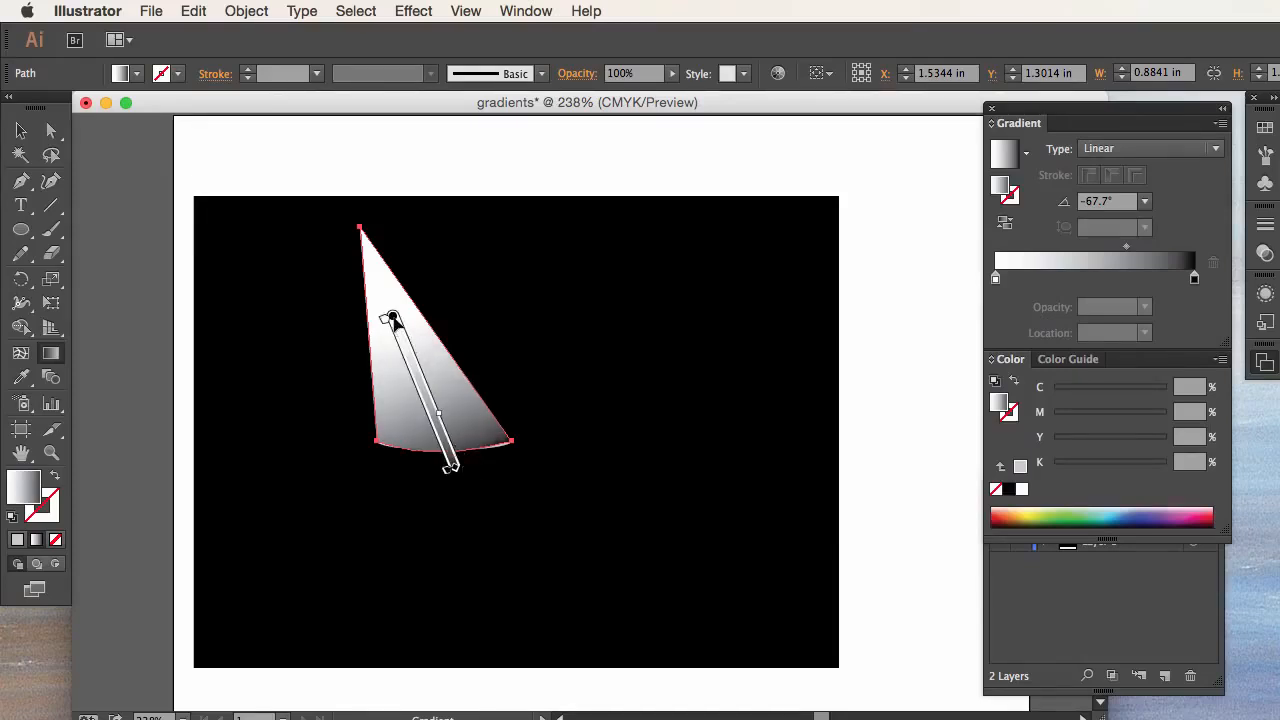
mouse_move(393, 316)
mouse_down()
mouse_move(386, 299)
mouse_move(394, 319)
mouse_up()
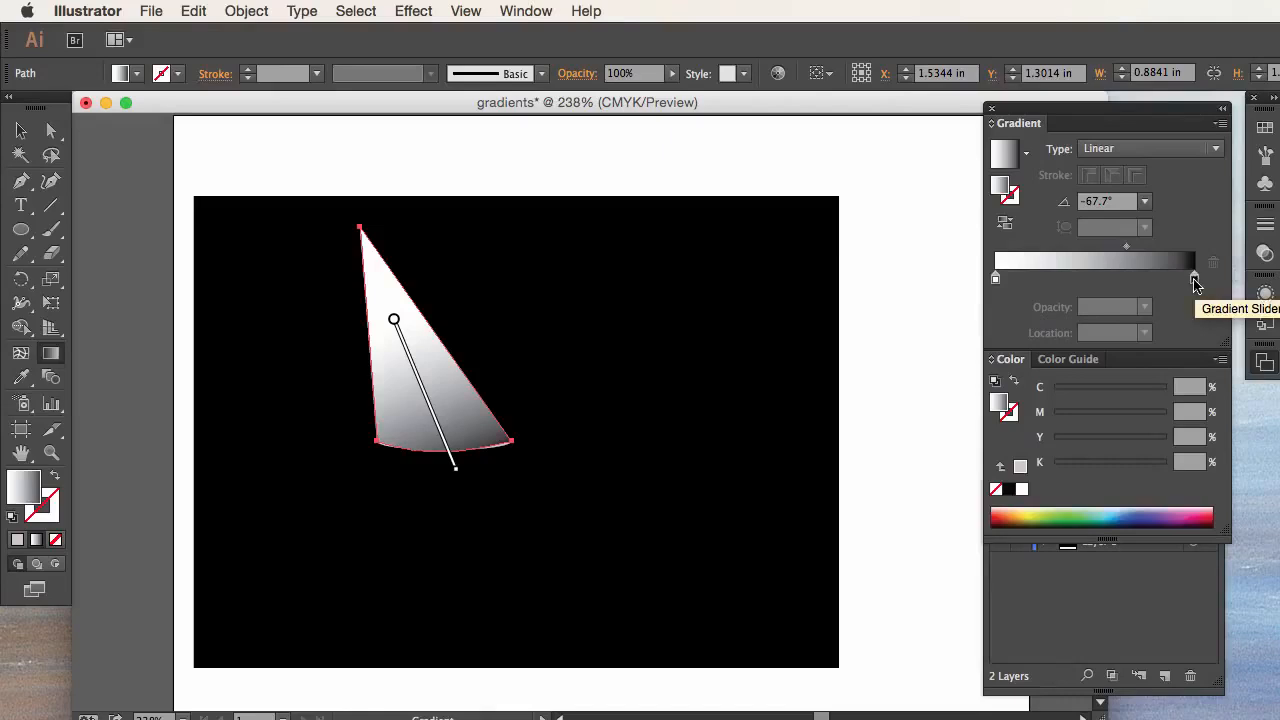
Step: Try an orange middle stop (C 5.88, M 58.04, Y 100, K 0) at 46.17% in the cone's gradient, and remove it again
mouse_move(1196, 284)
mouse_down()
mouse_move(1166, 284)
mouse_move(1198, 282)
mouse_up()
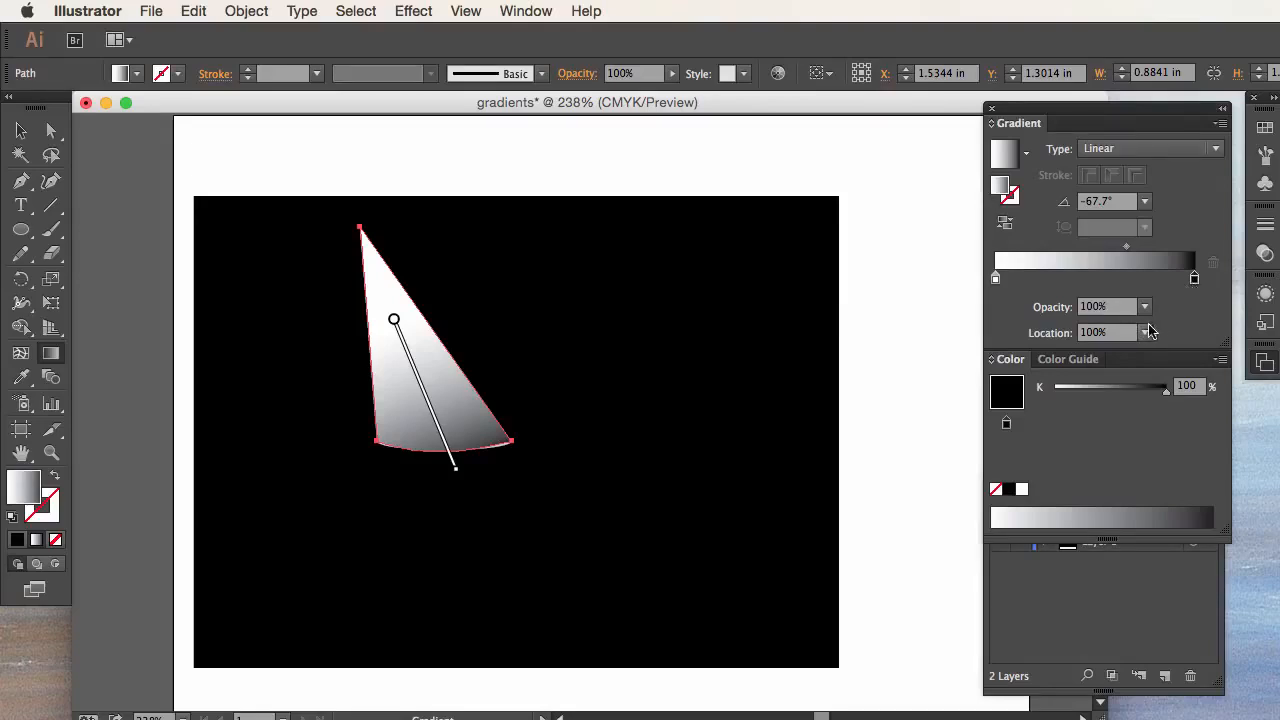
click(1110, 281)
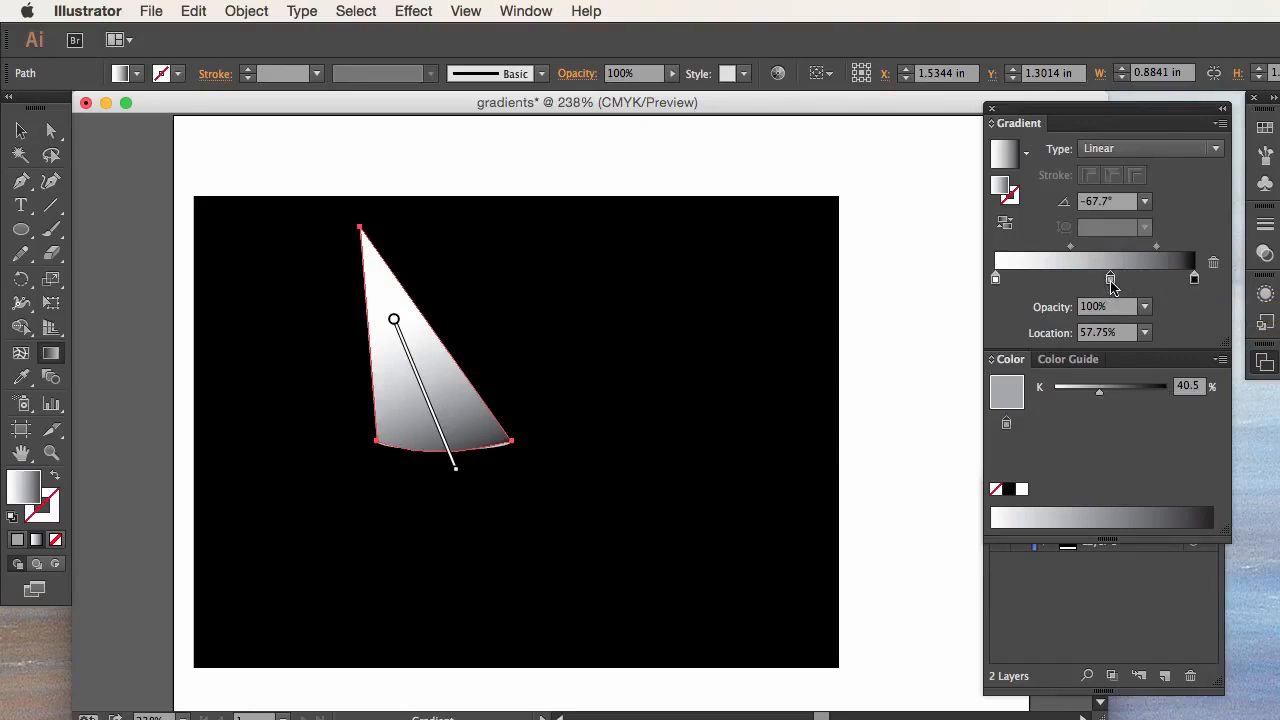
drag(1110, 281, 1088, 281)
double_click(1088, 281)
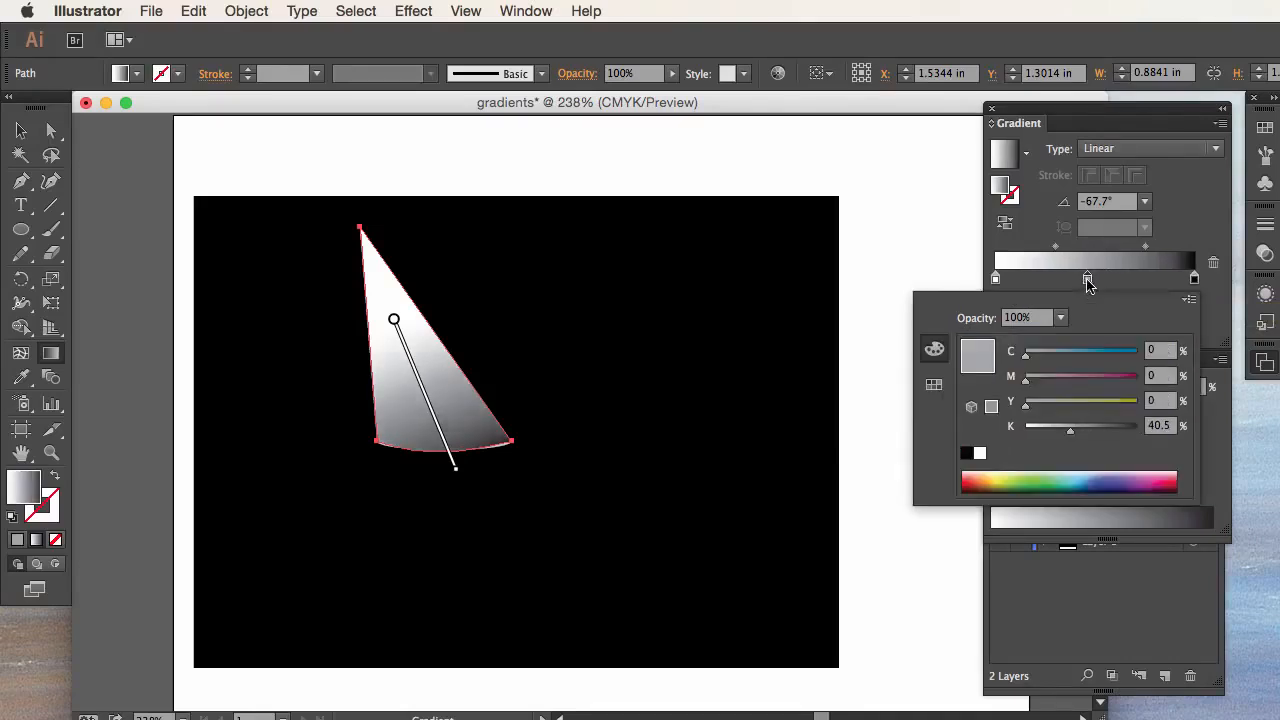
click(1000, 481)
click(998, 479)
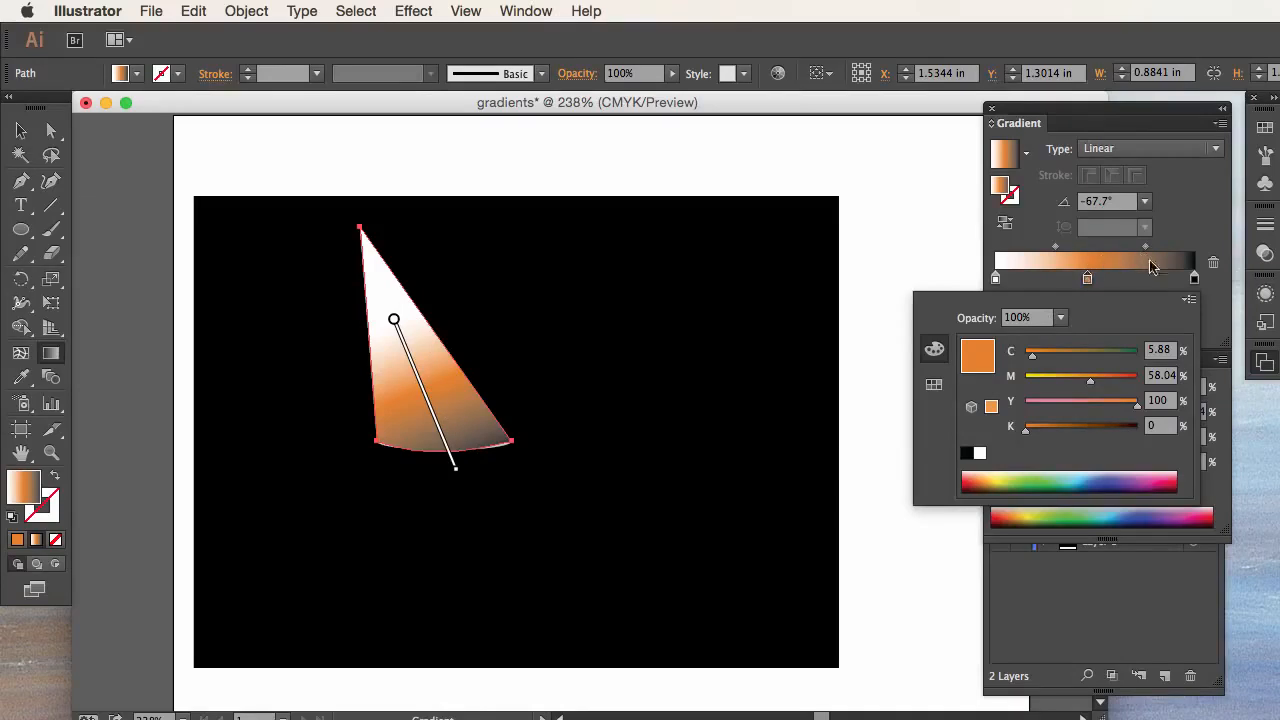
click(1088, 283)
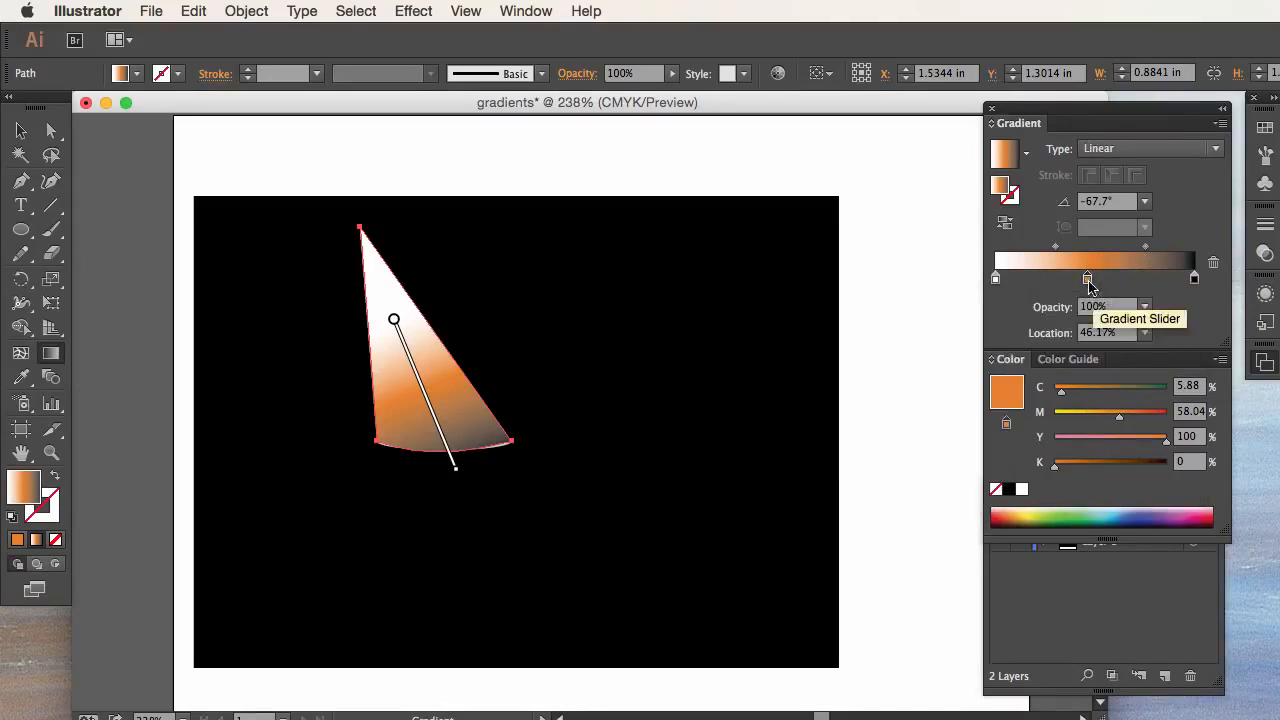
drag(1087, 283, 1033, 345)
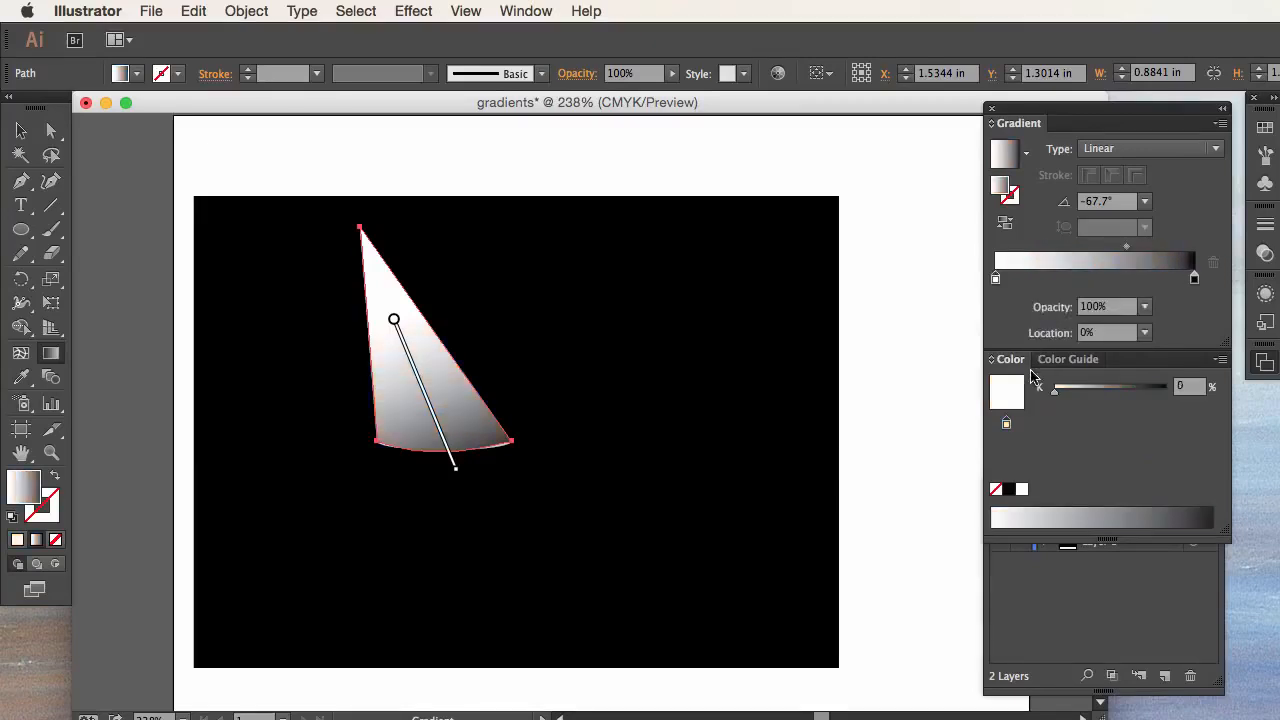
Step: Set the opacity of the cone gradient's black end stop to 0%
click(1194, 281)
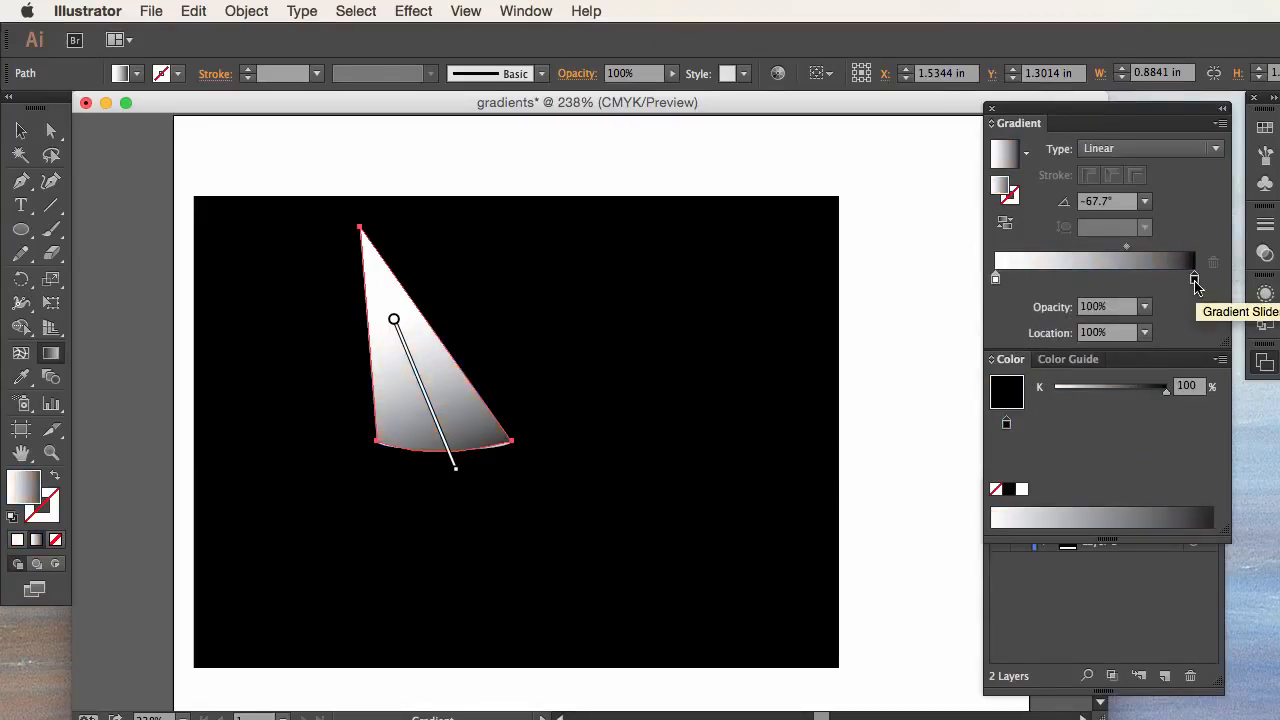
click(1144, 306)
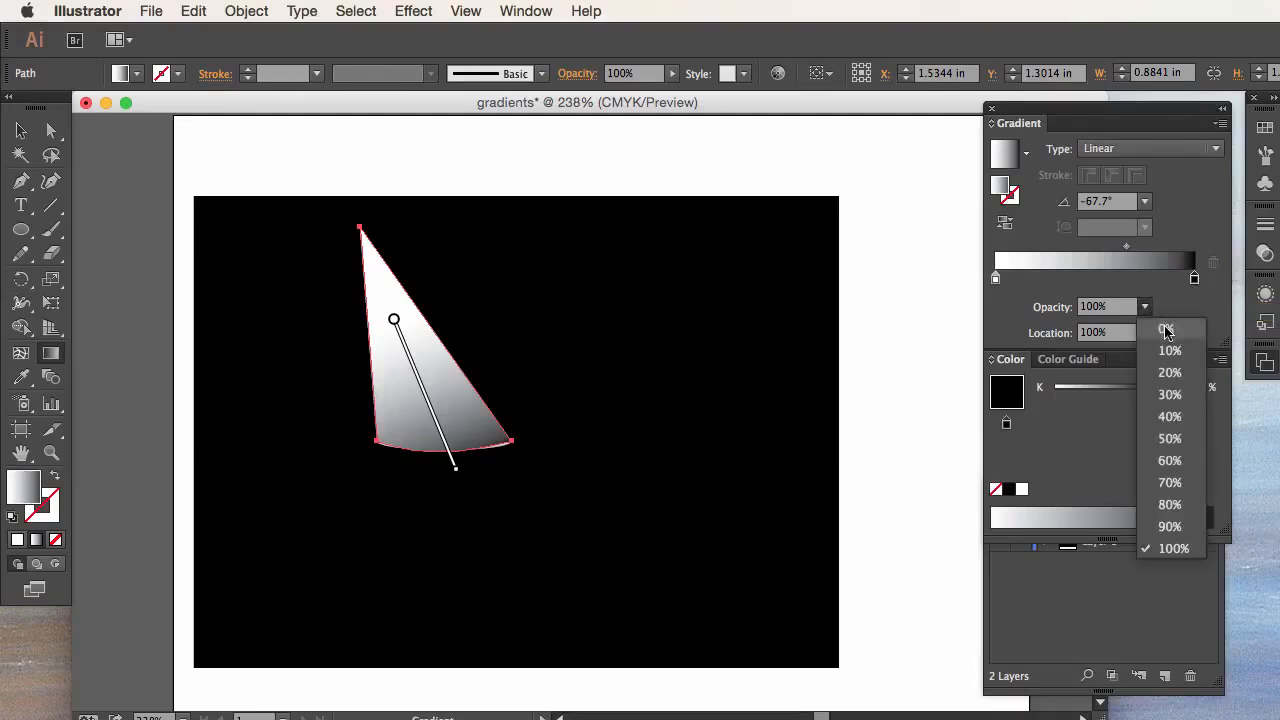
click(1164, 328)
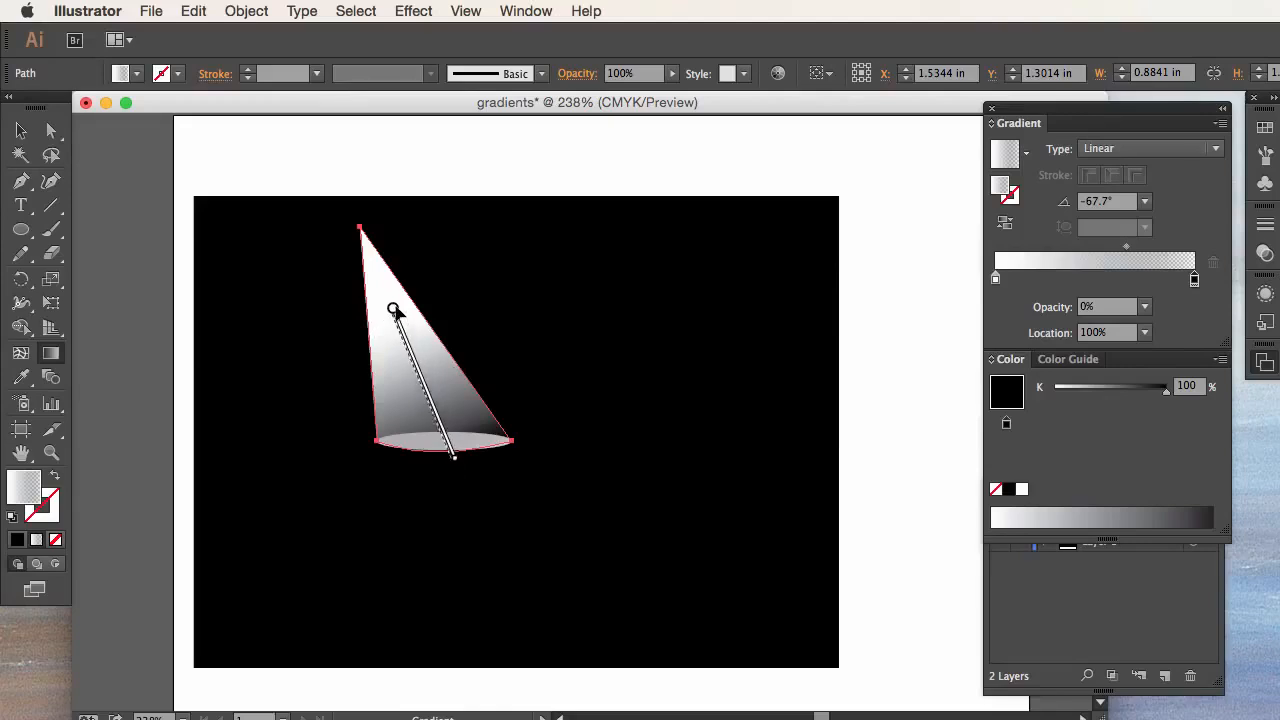
Step: Reposition the cone's gradient at an angle of about -77.4°, ending just below the ellipse, and deselect the cone
drag(394, 319, 389, 307)
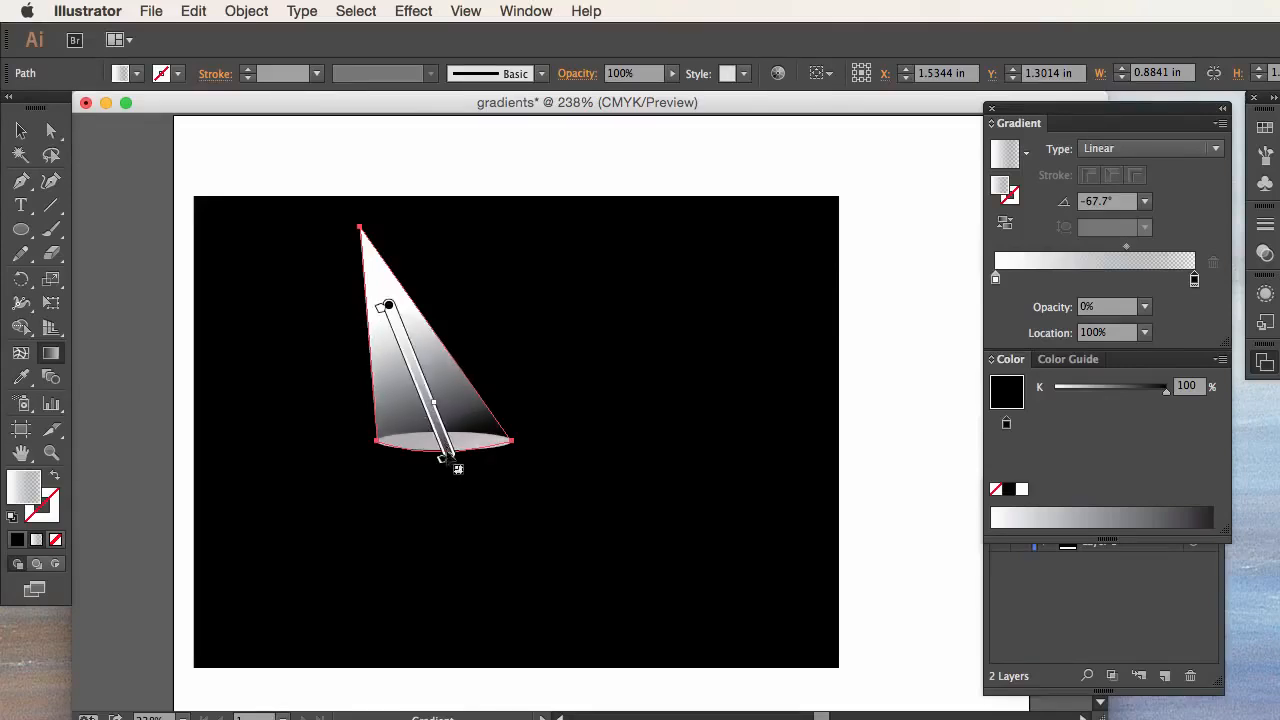
mouse_move(459, 462)
mouse_down()
mouse_move(474, 448)
mouse_move(405, 469)
mouse_up()
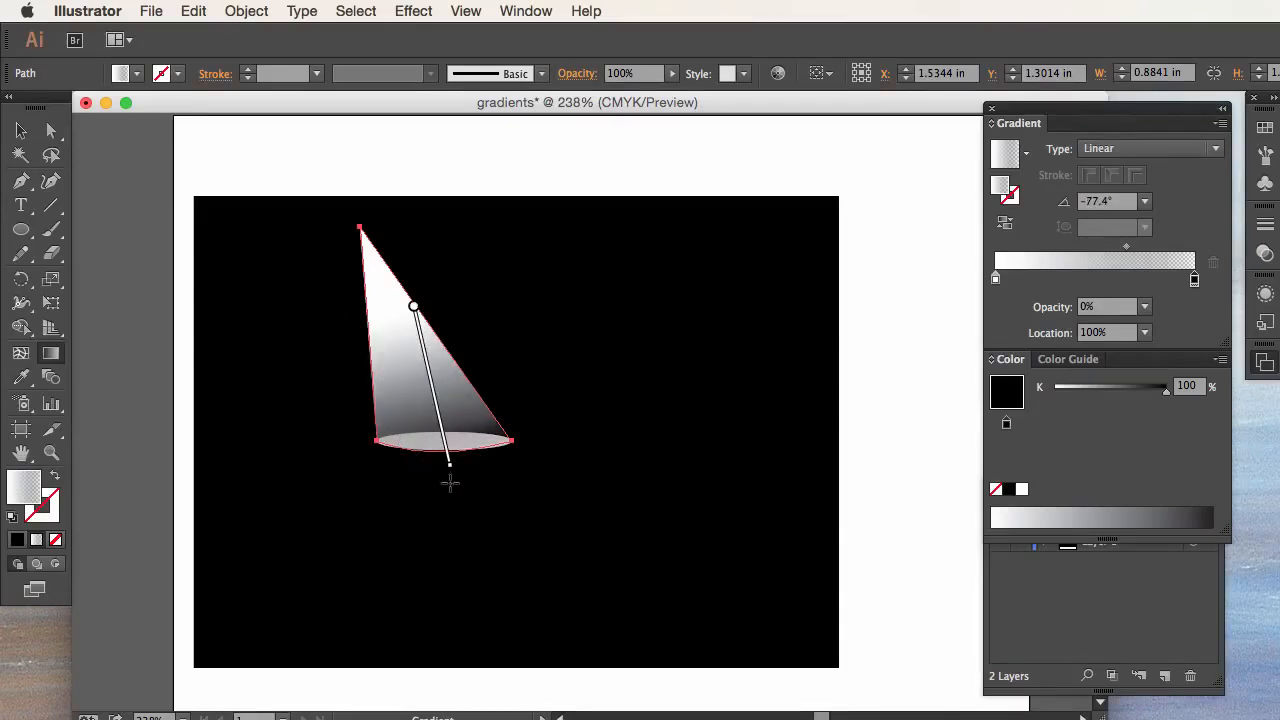
click(20, 131)
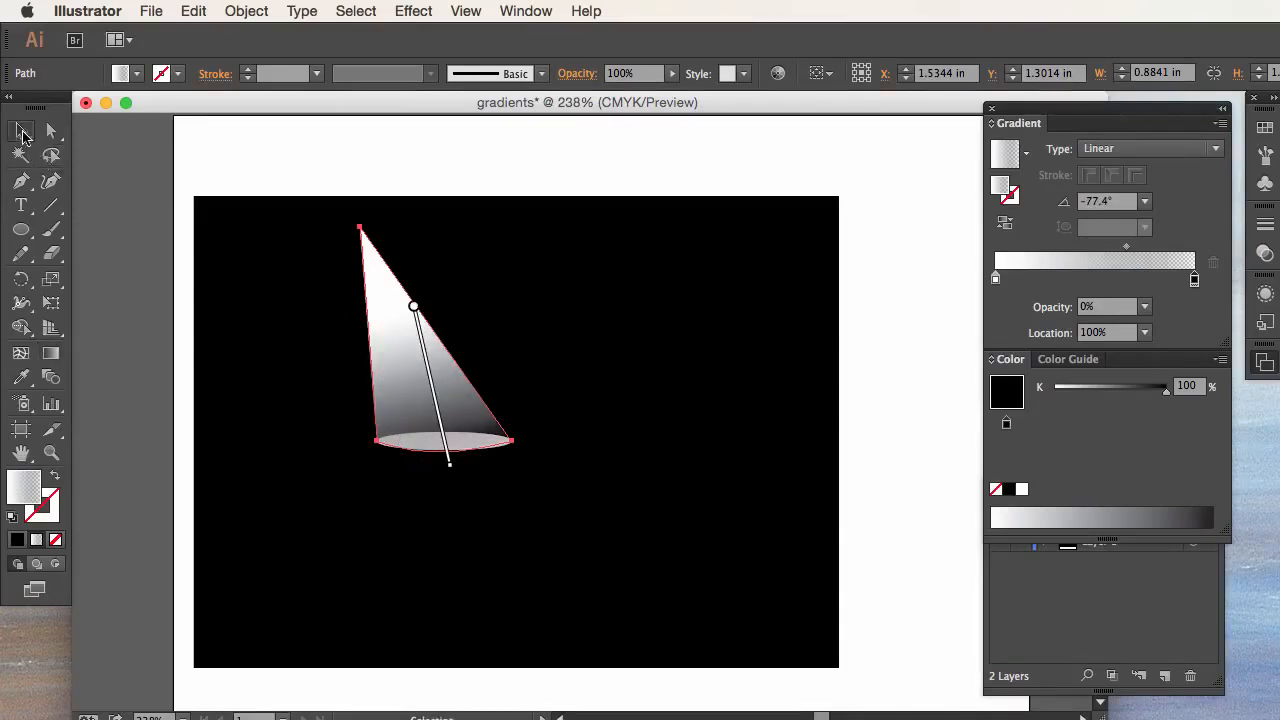
click(180, 258)
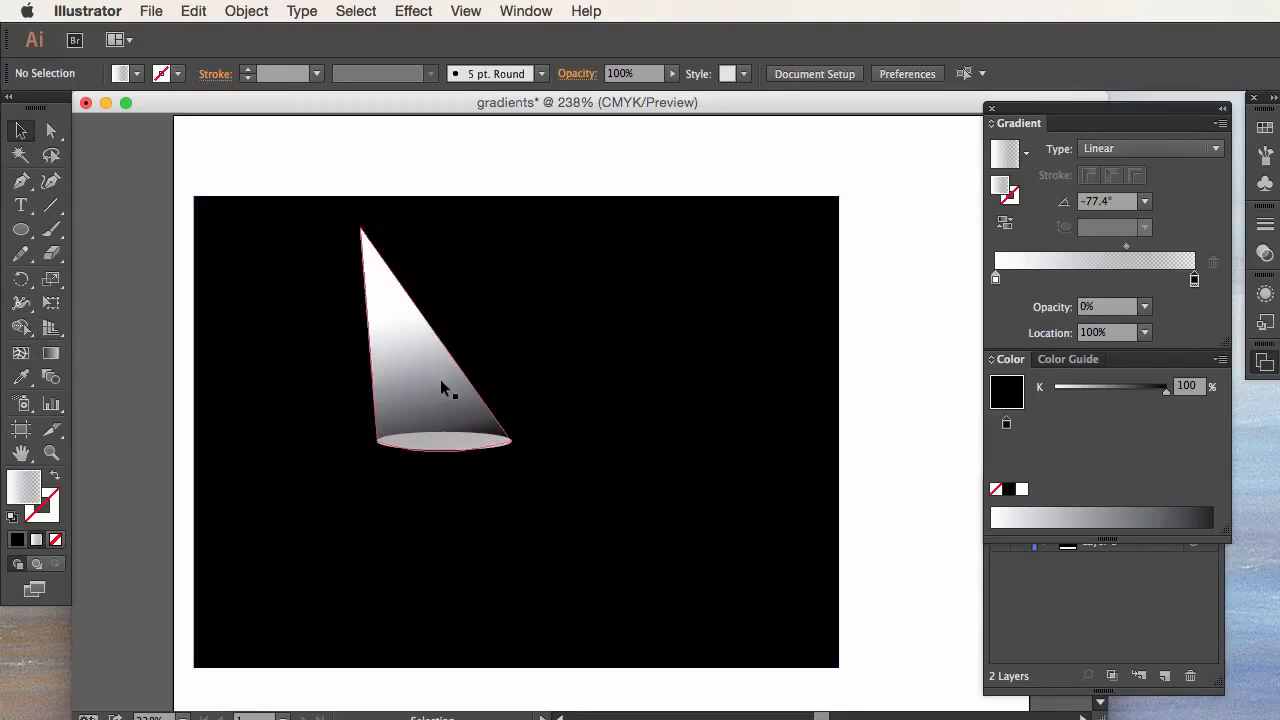
Step: Move the black rectangle, ellipse and cone together down and to the right to clear space on the artboard, and deselect them
drag(165, 160, 937, 697)
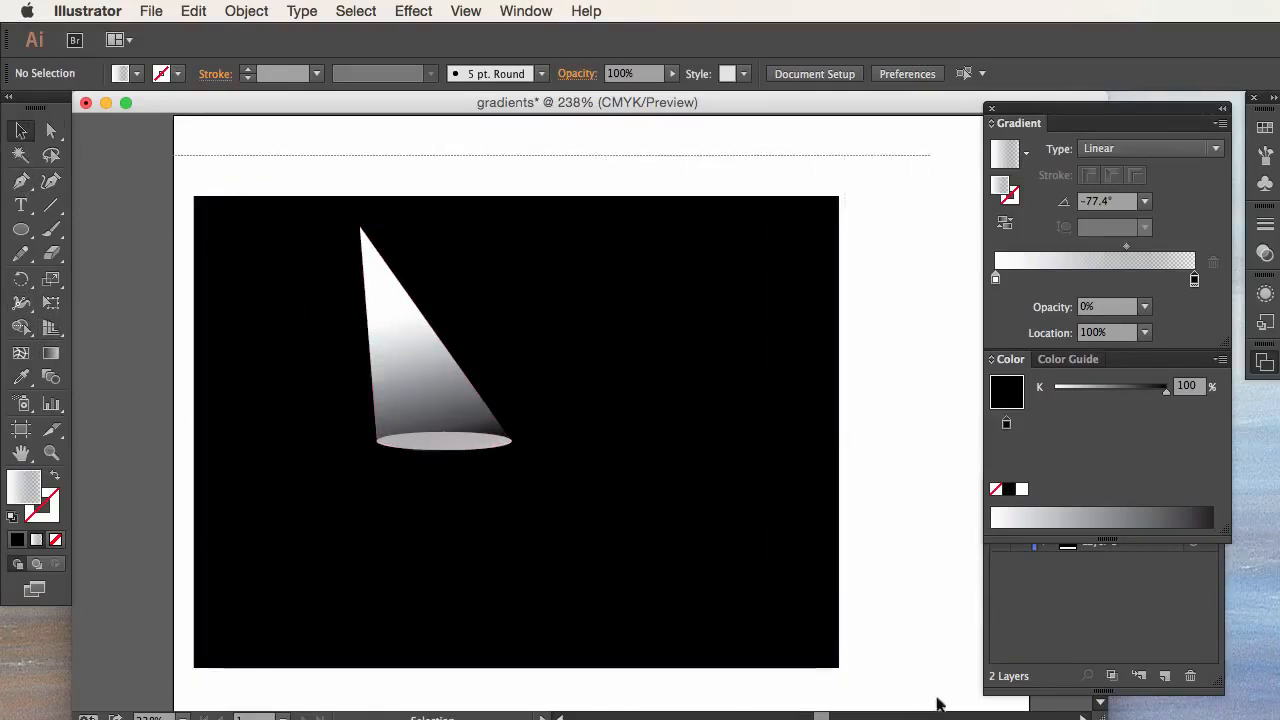
drag(580, 286, 779, 611)
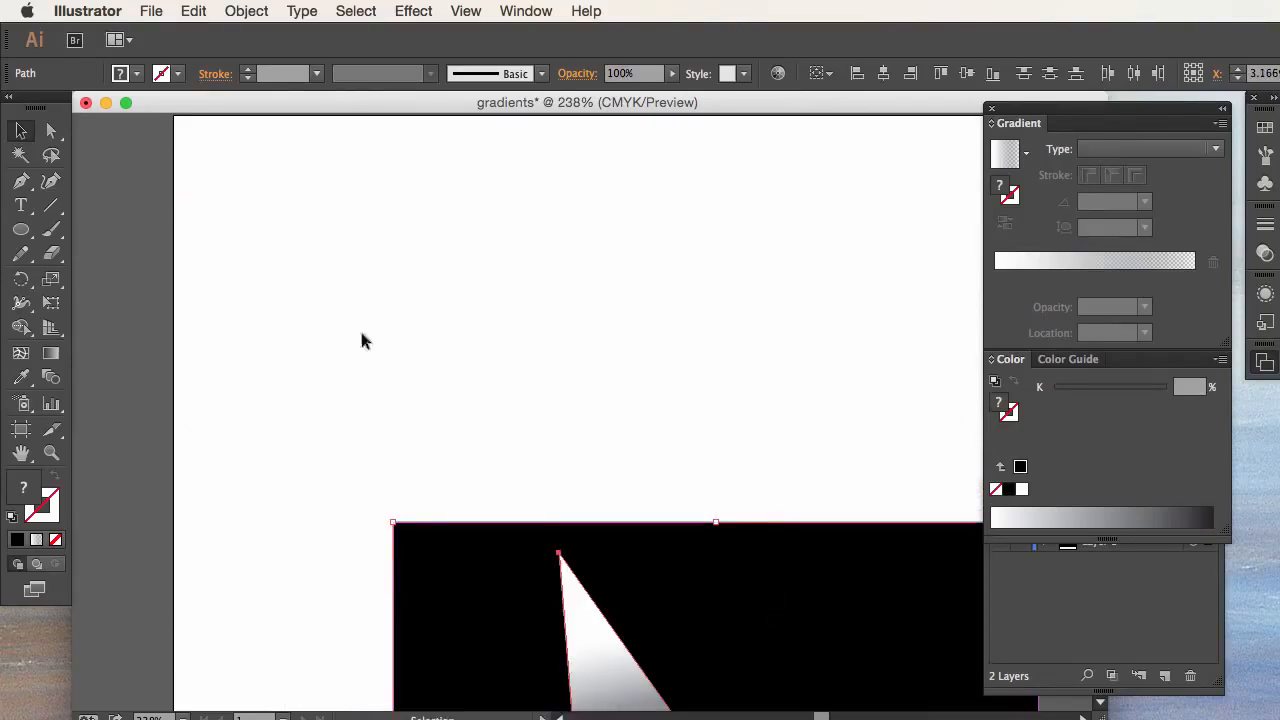
click(128, 245)
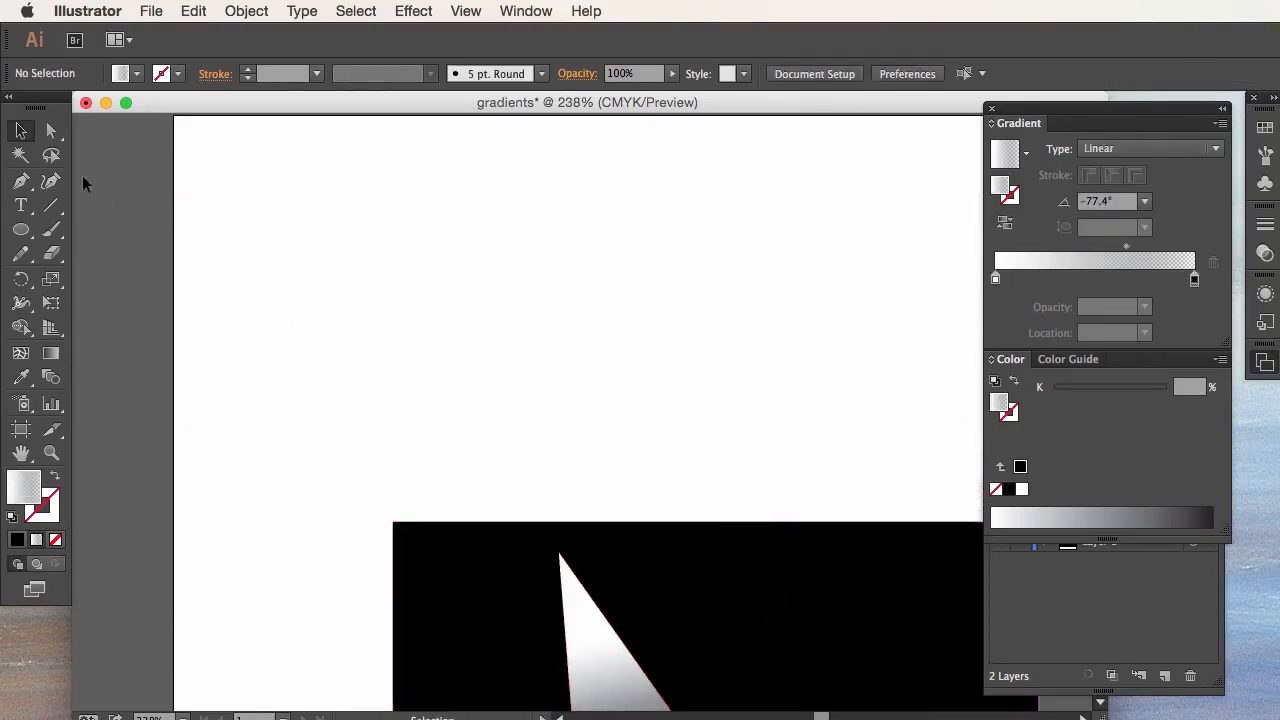
Step: Set the fill colour for drawing with the Pen tool to CMYK Blue
click(24, 187)
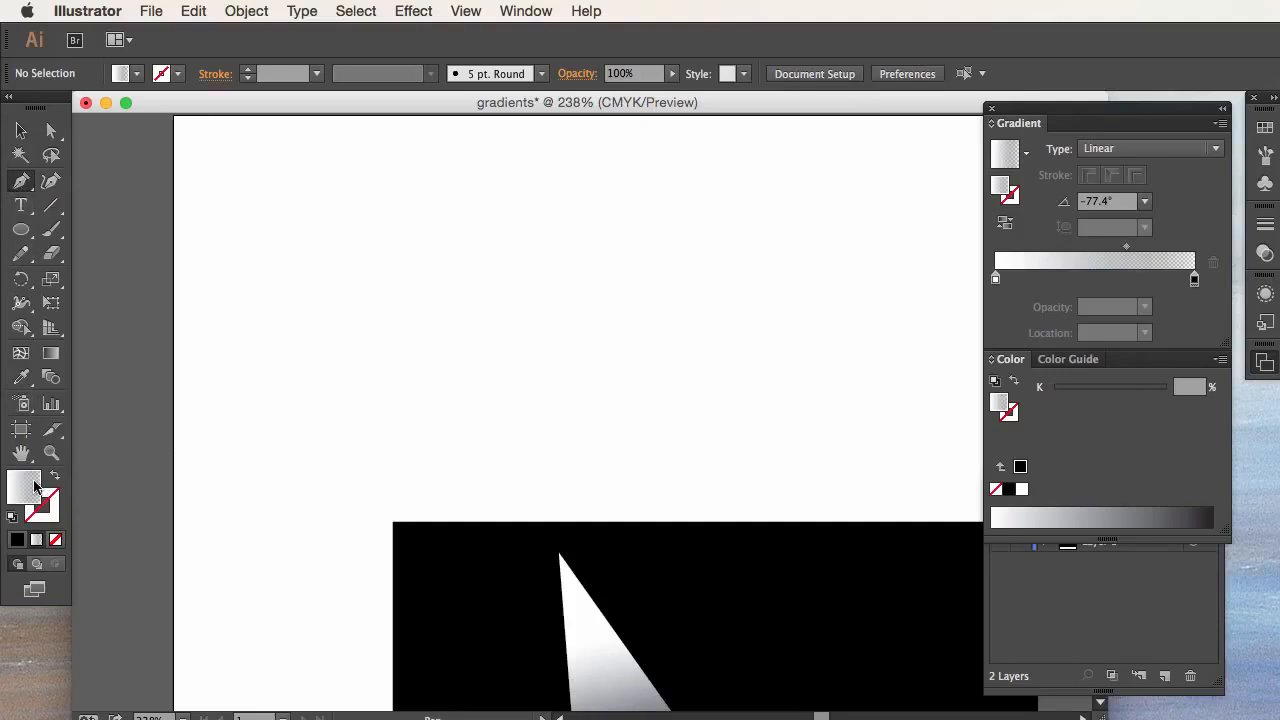
click(136, 73)
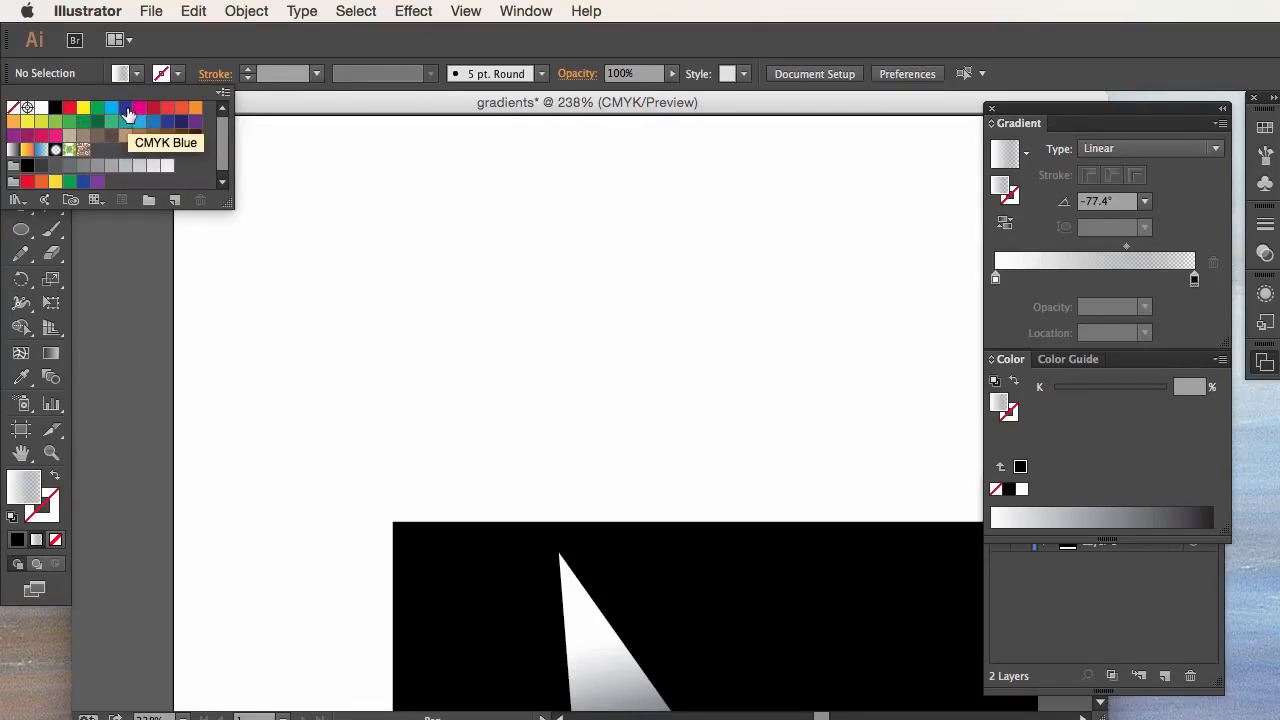
click(125, 110)
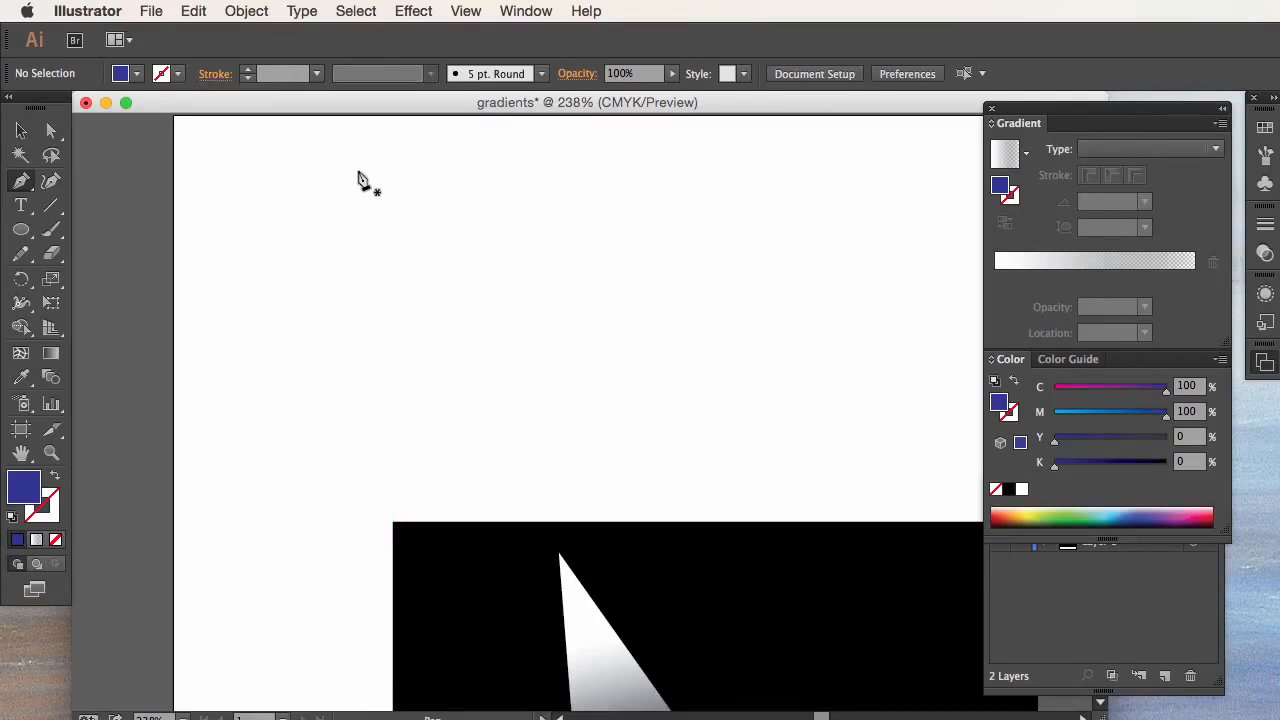
drag(357, 178, 323, 291)
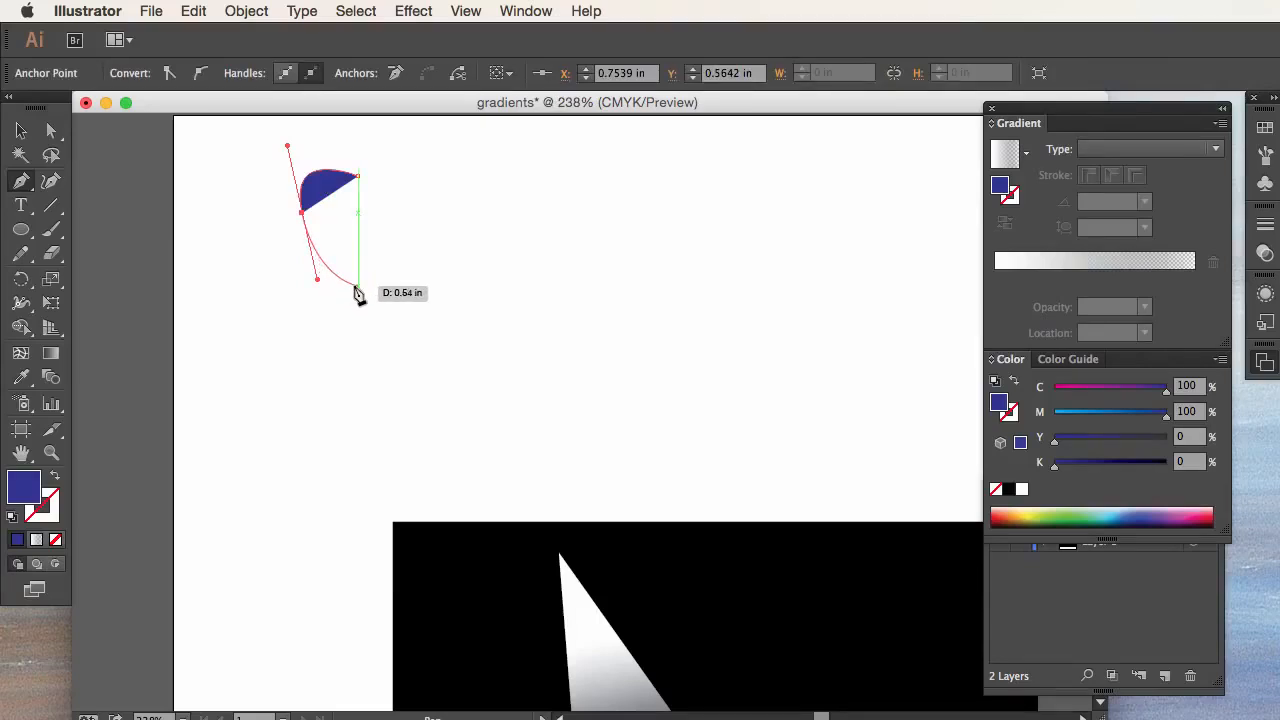
click(357, 285)
drag(357, 287, 178, 205)
click(22, 133)
drag(212, 141, 434, 304)
key(Delete)
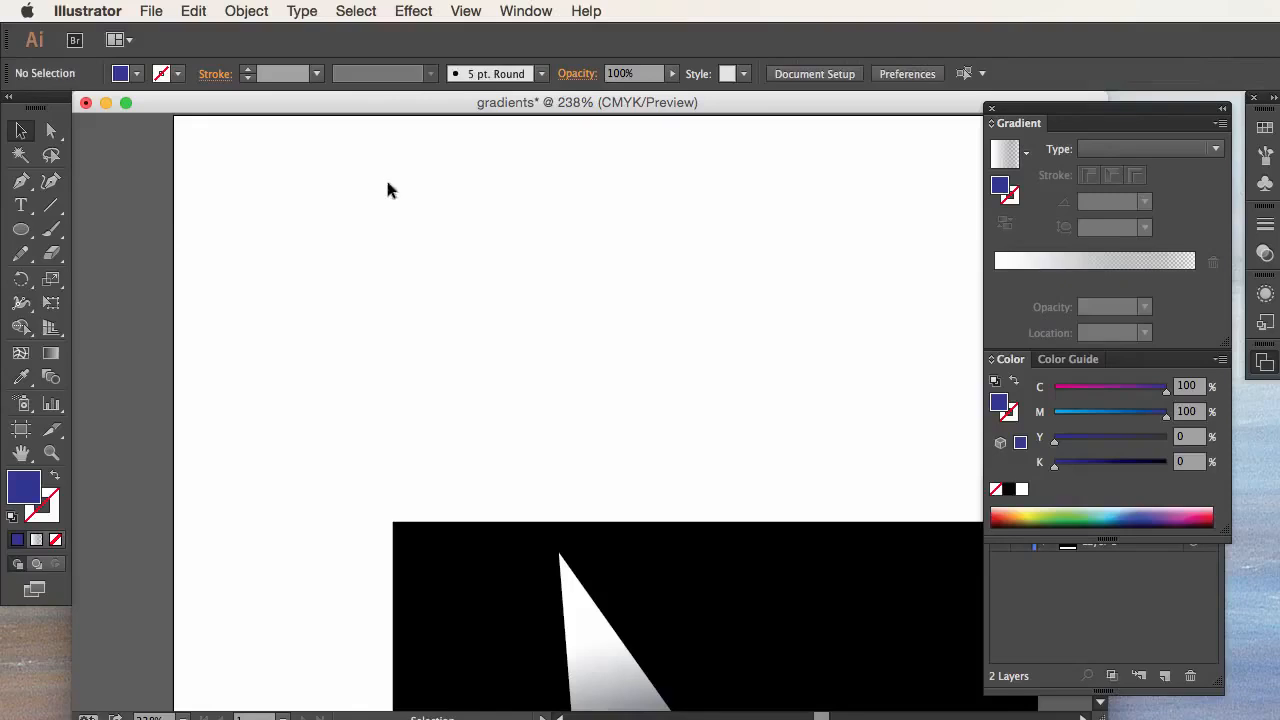
key(p)
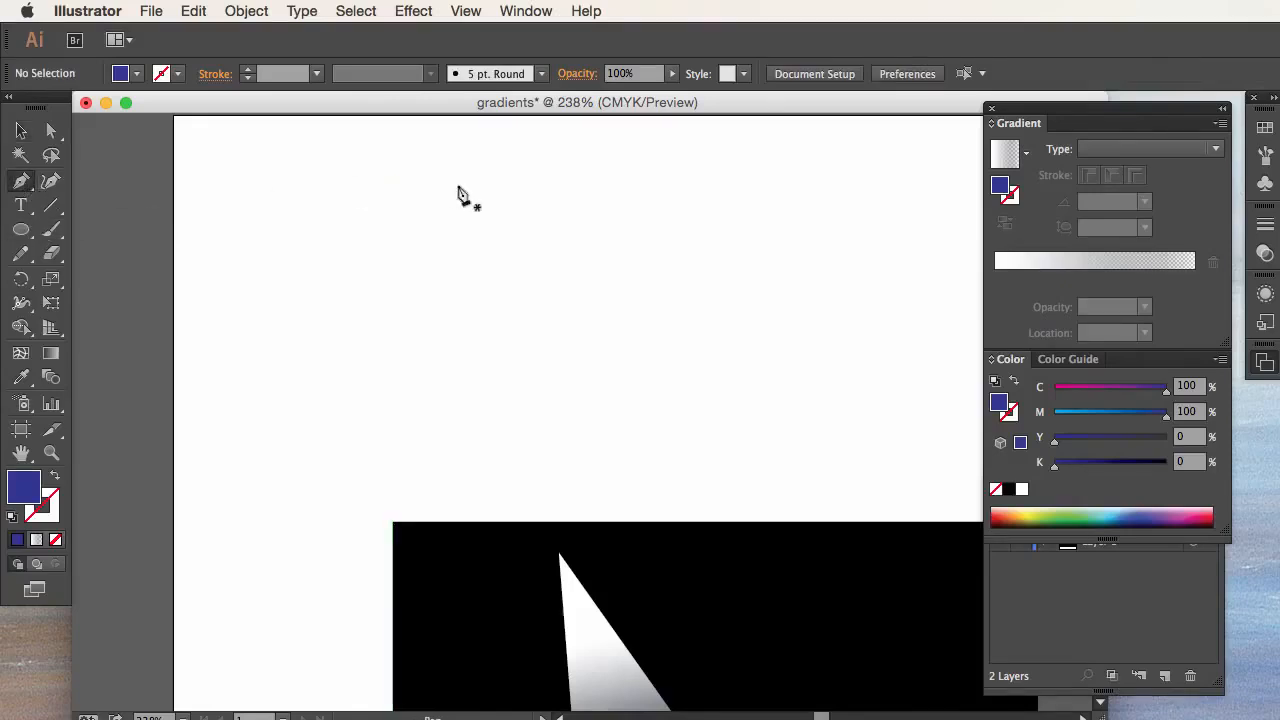
drag(440, 178, 461, 288)
click(394, 181)
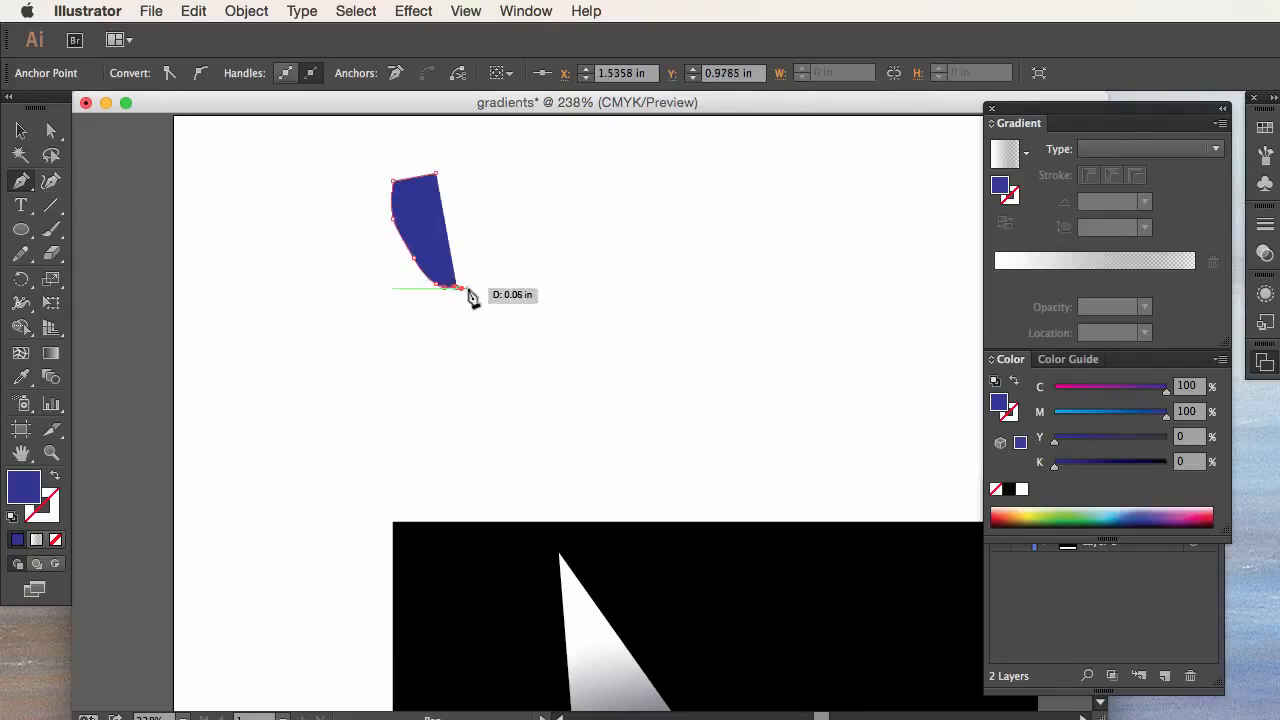
click(436, 175)
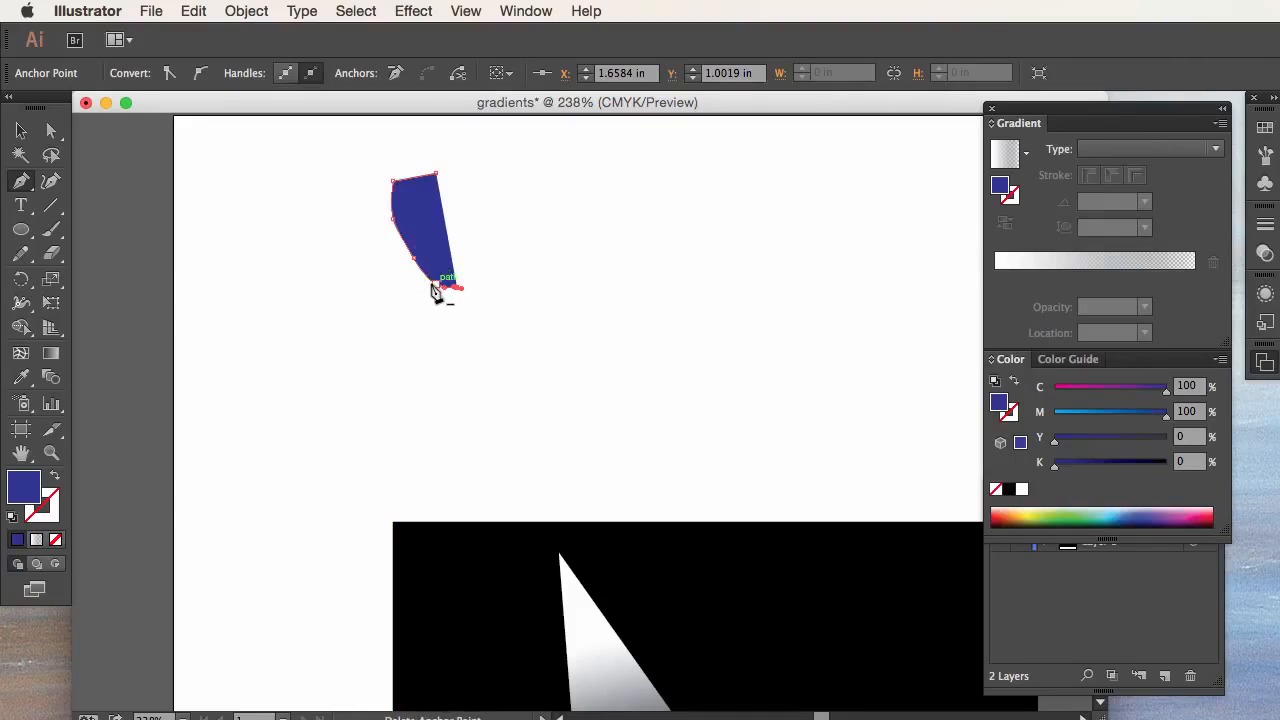
drag(431, 286, 57, 152)
key(v)
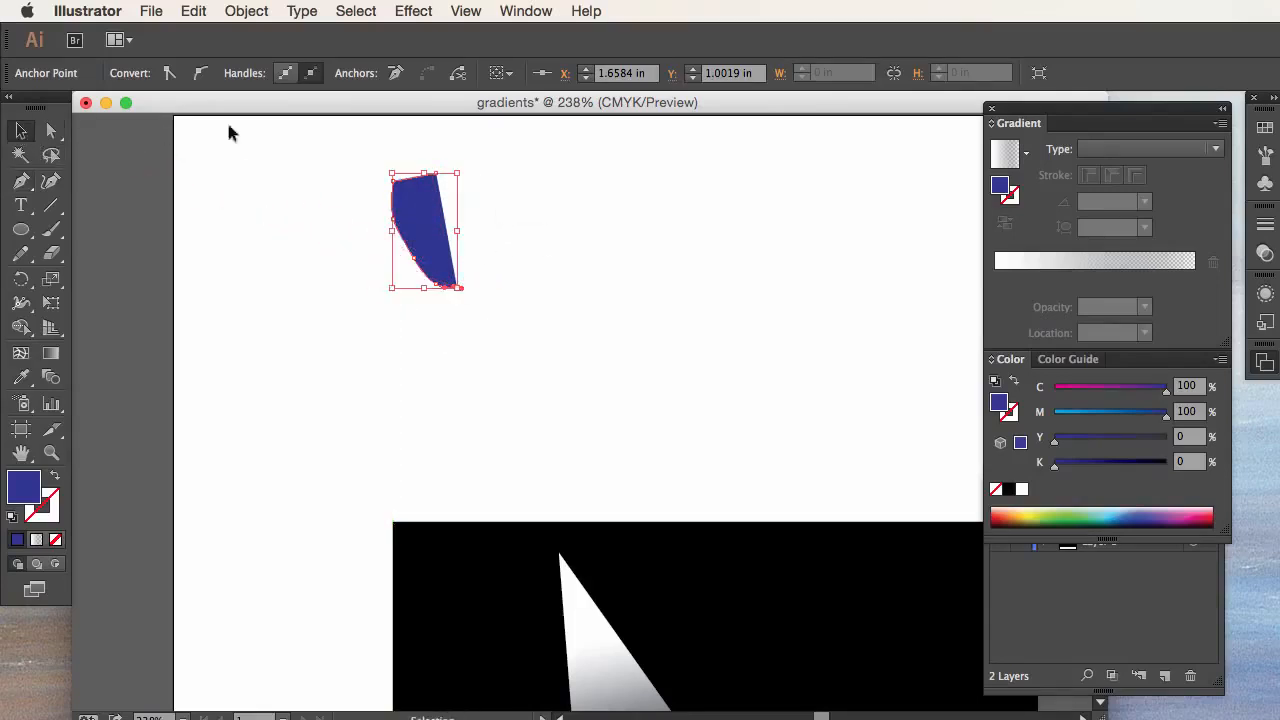
key(Delete)
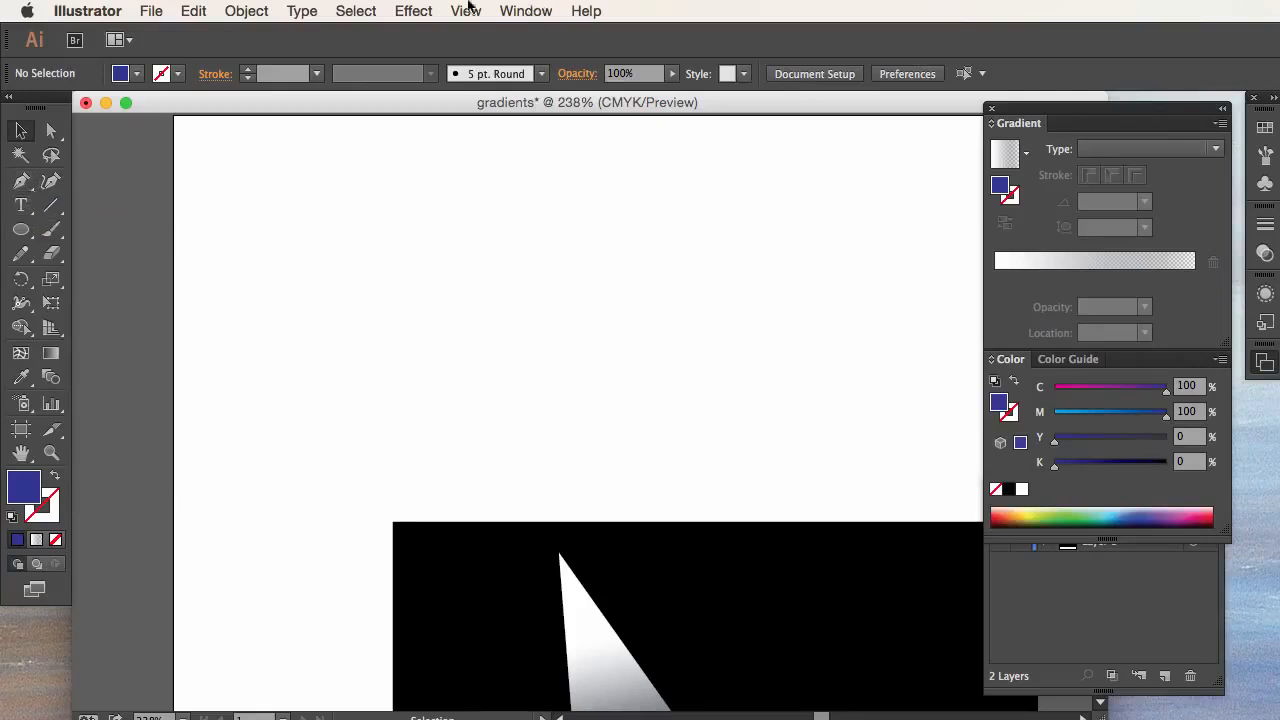
click(416, 10)
mouse_move(450, 134)
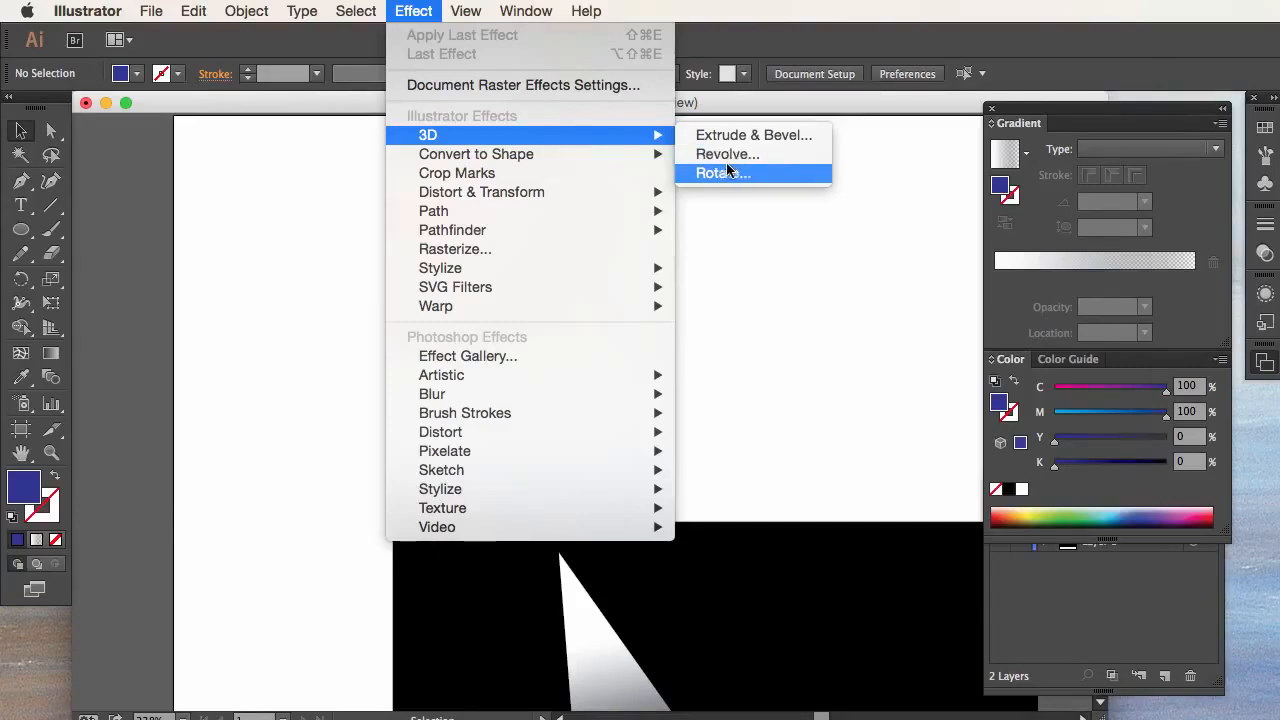
click(400, 6)
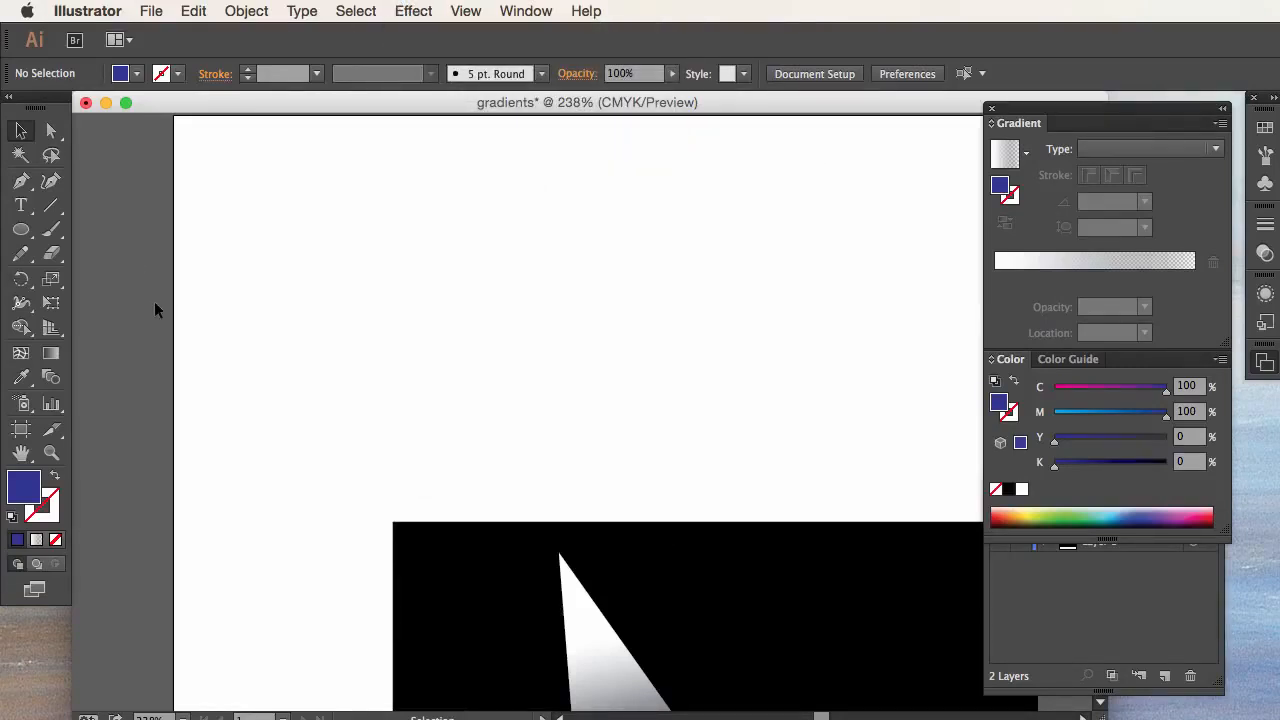
Step: Draw a closed half-teardrop about 0.33 in wide with the Pen tool, with a curved left side and a straight vertical right edge about 0.67 in long
click(22, 182)
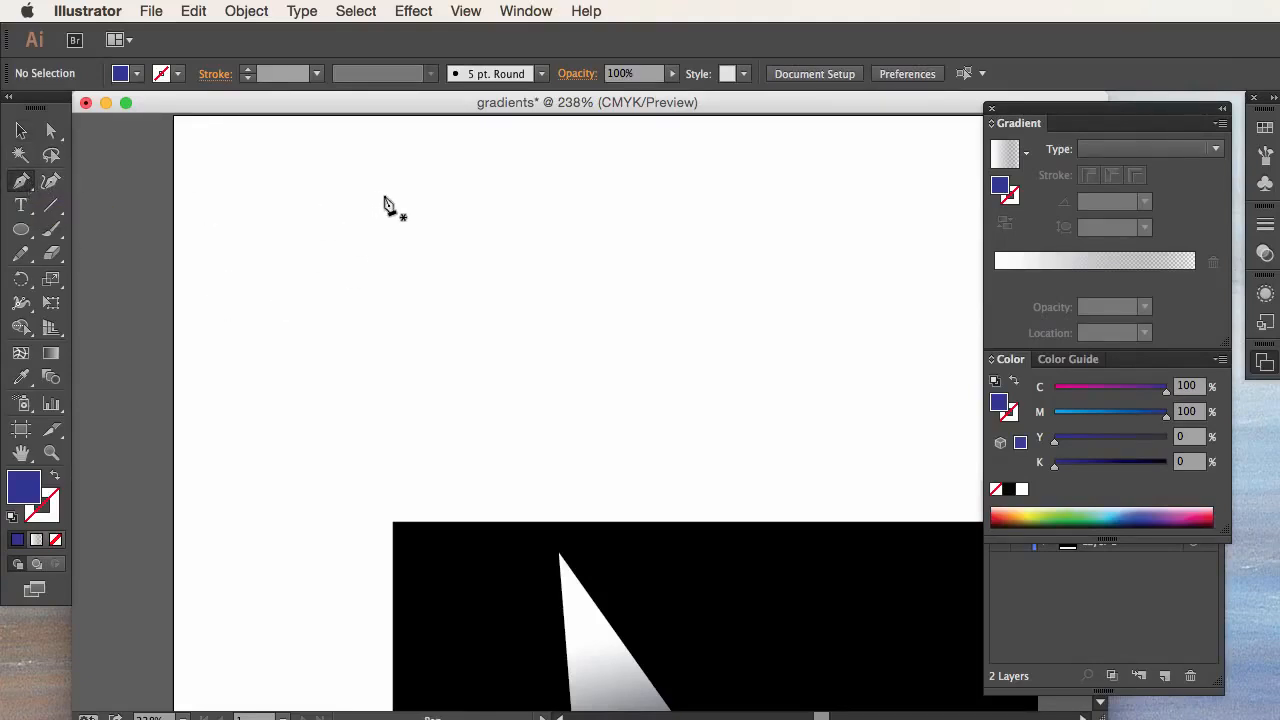
click(385, 196)
drag(328, 210, 331, 246)
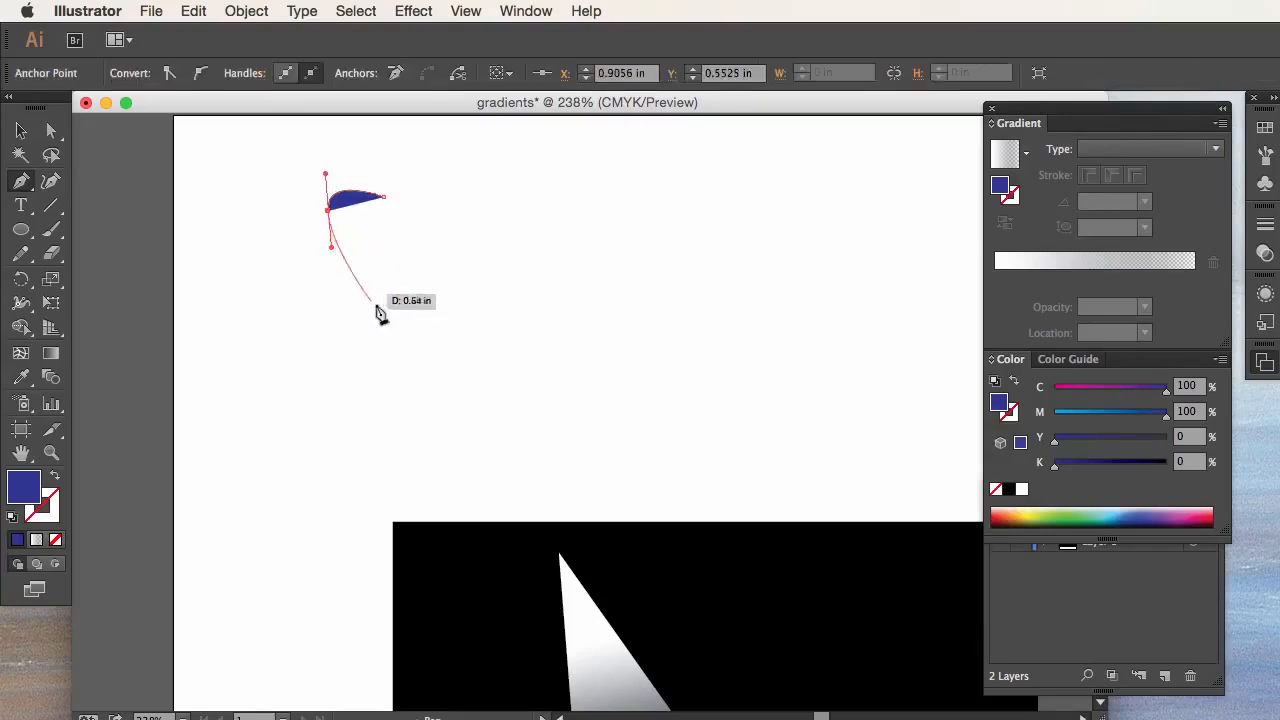
click(385, 312)
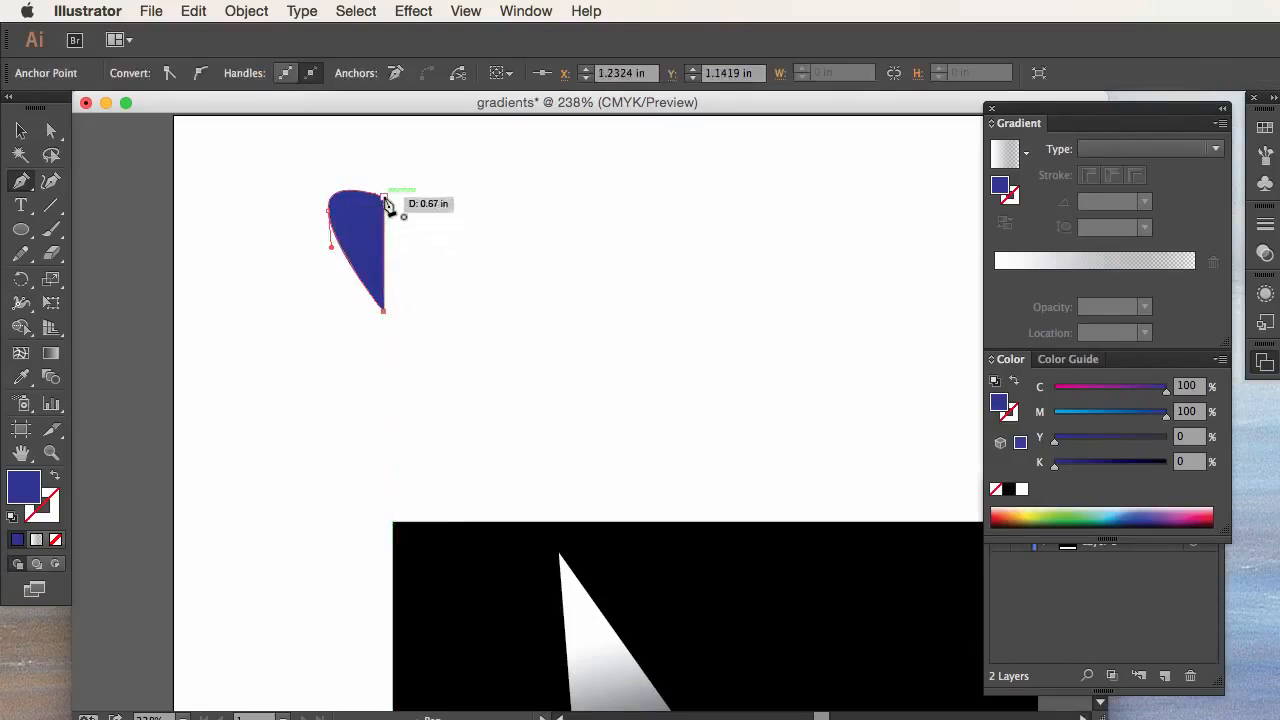
drag(386, 197, 391, 214)
key(v)
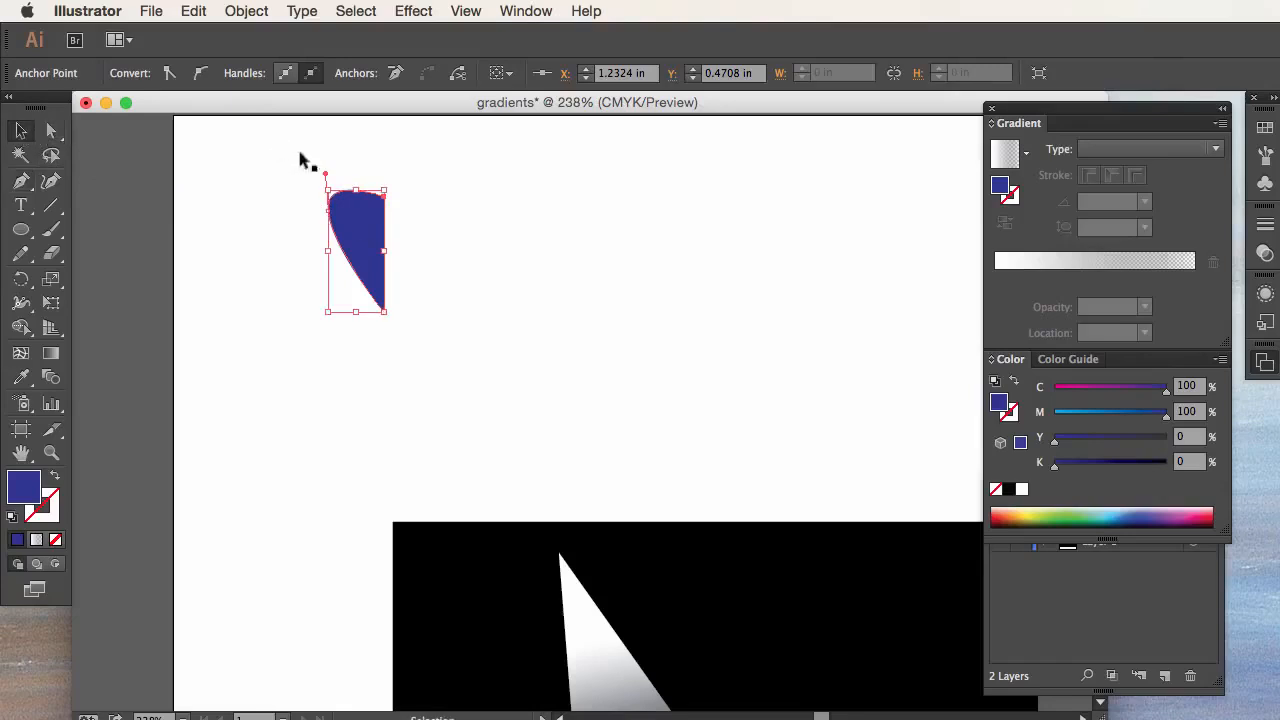
click(306, 190)
Step: Apply a 3D Revolve effect to the half-teardrop with the offset taken from the Right Edge, and deselect it
click(350, 230)
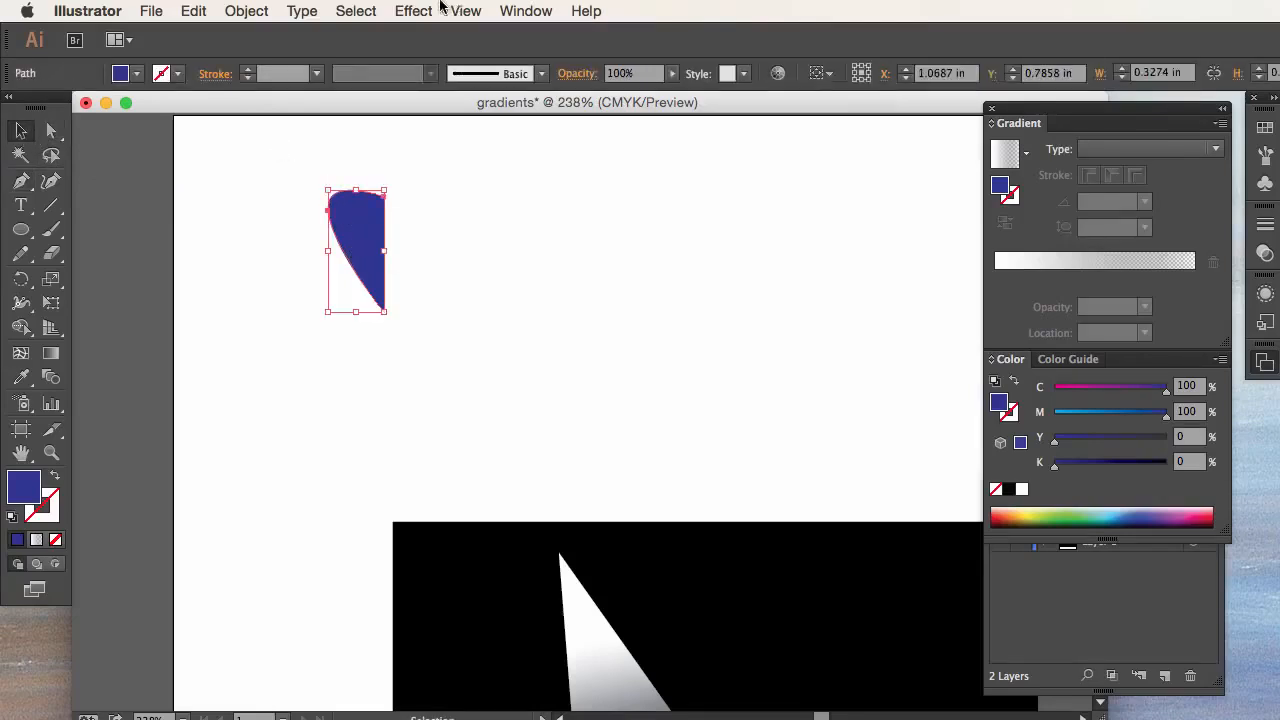
click(414, 11)
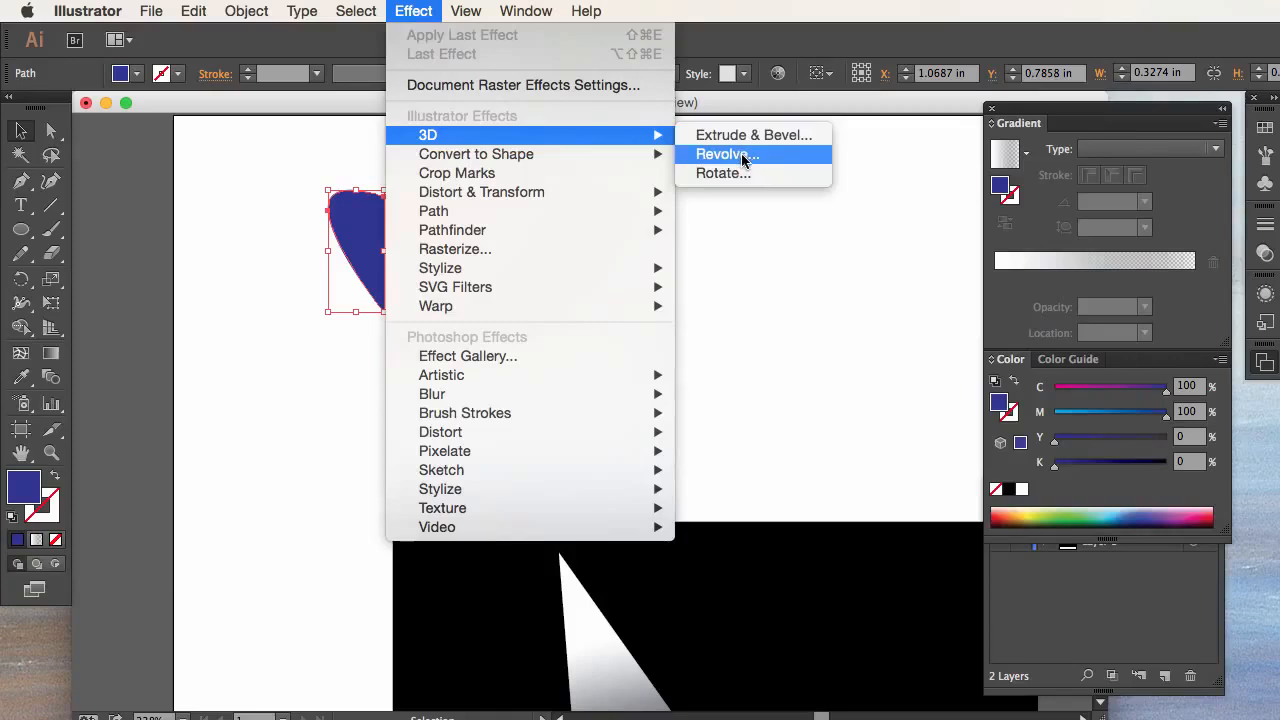
click(743, 160)
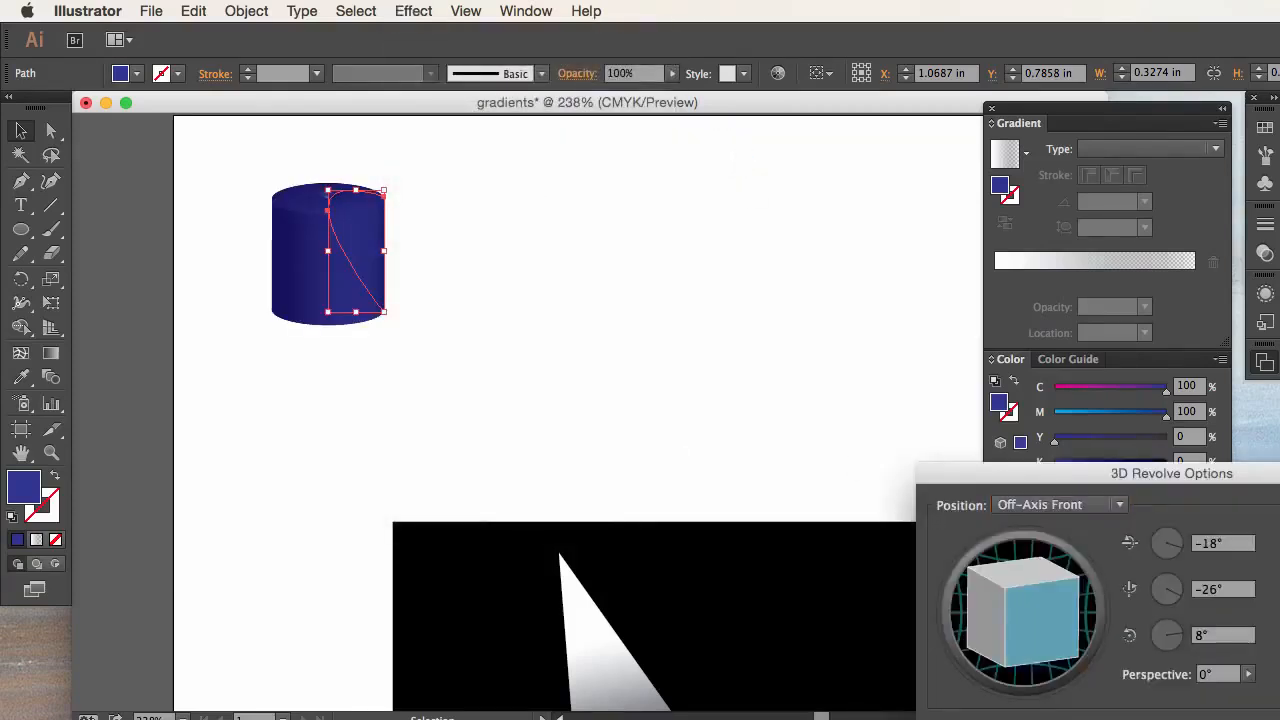
drag(1029, 478, 858, 218)
click(990, 557)
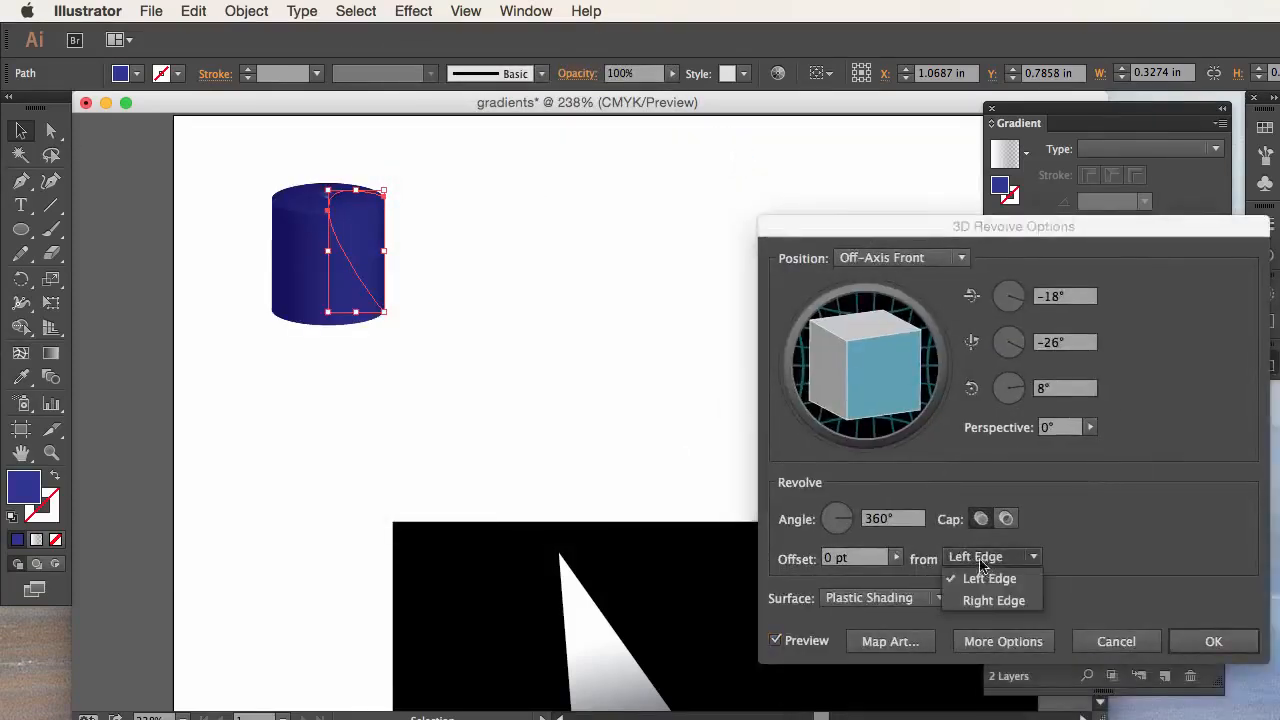
click(993, 600)
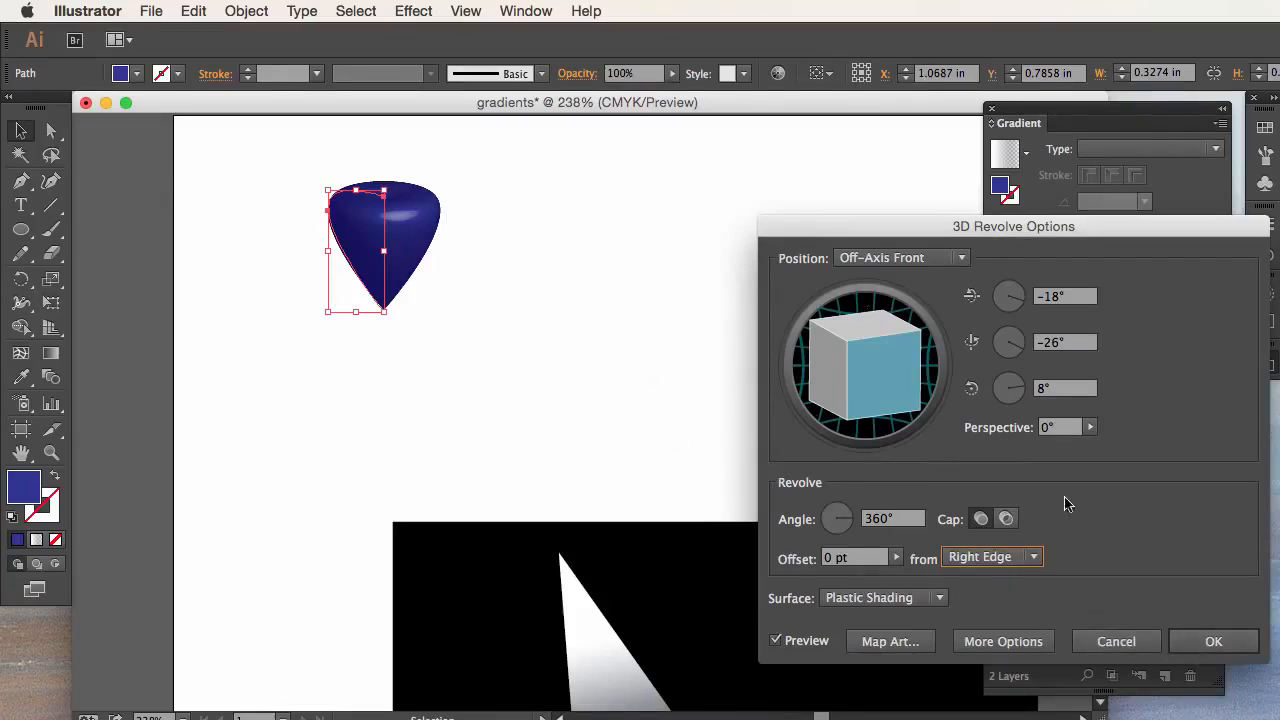
click(1214, 640)
click(626, 324)
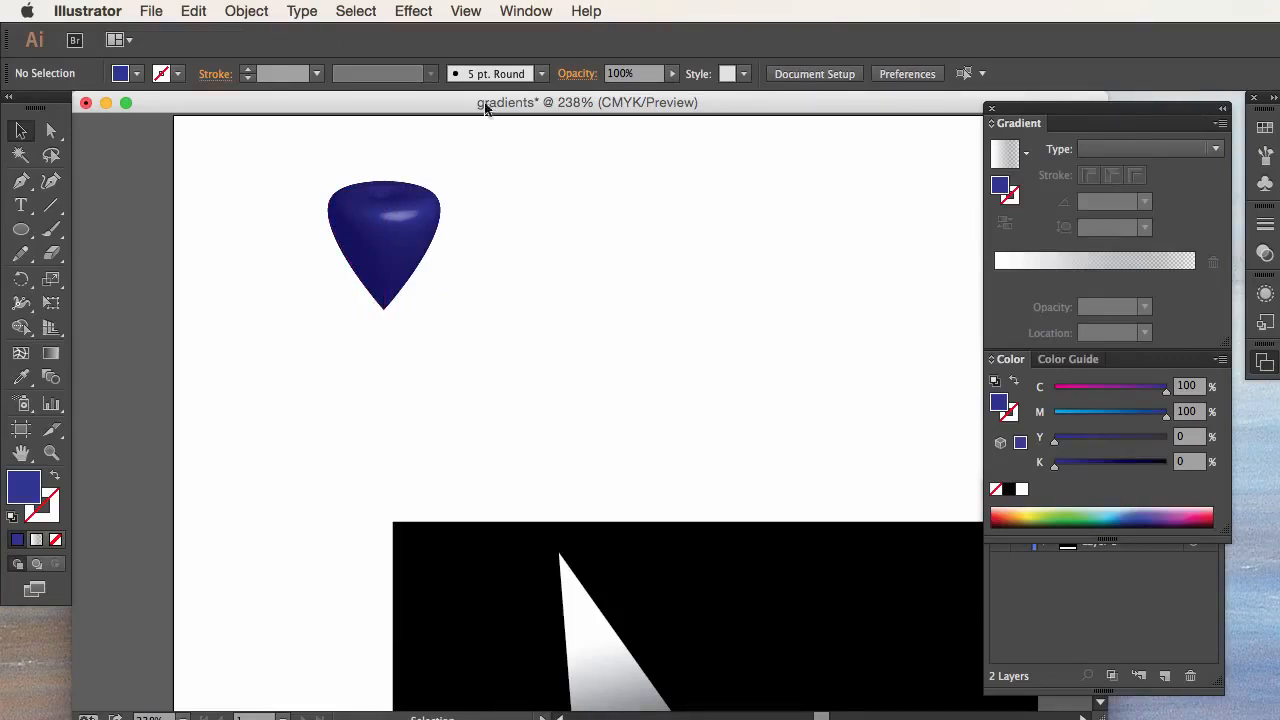
click(410, 11)
mouse_move(449, 136)
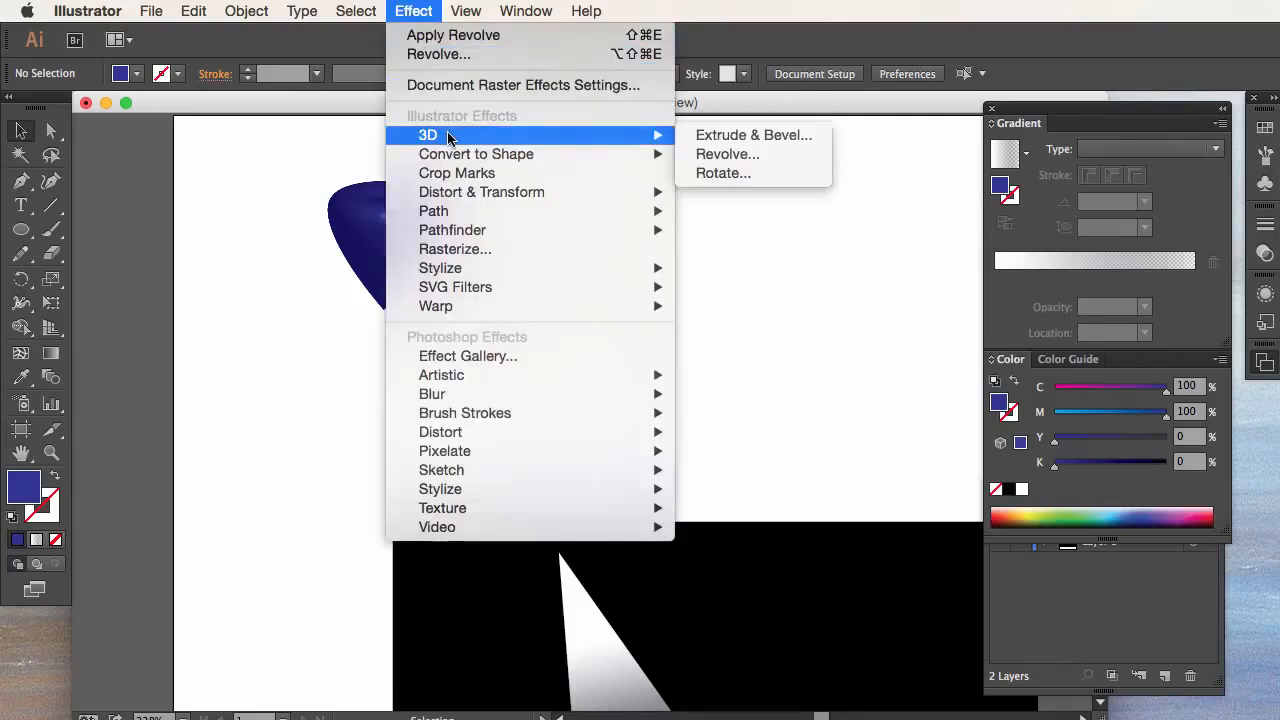
click(420, 8)
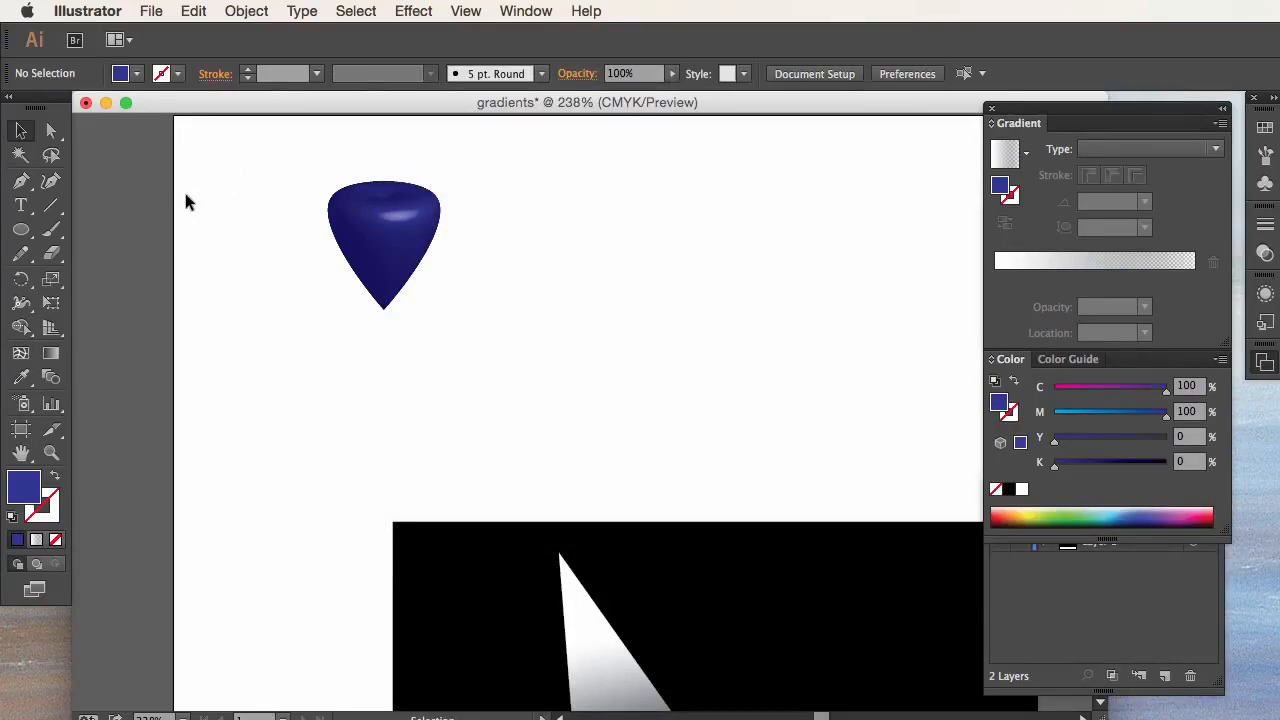
Step: Draw a closed profile right of the teardrop, about 0.95 in tall and 0.68 in wide at the base, with a concave curved right side
click(21, 181)
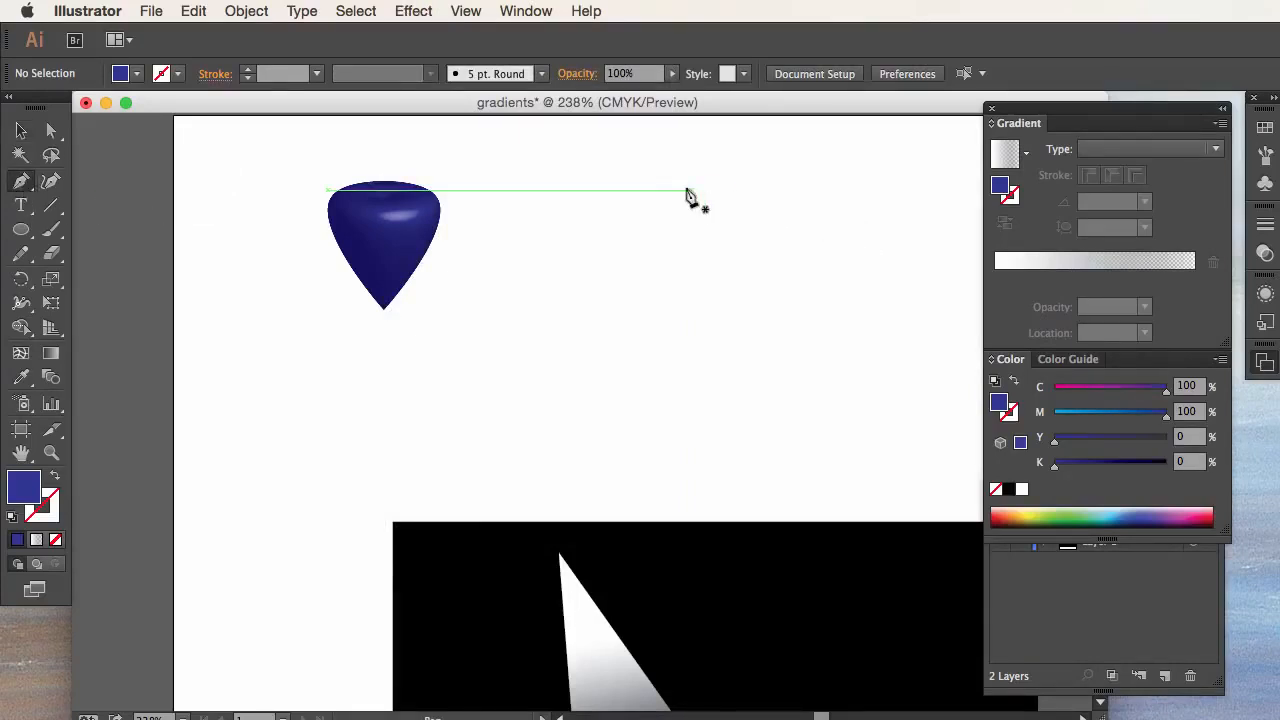
drag(683, 172, 648, 340)
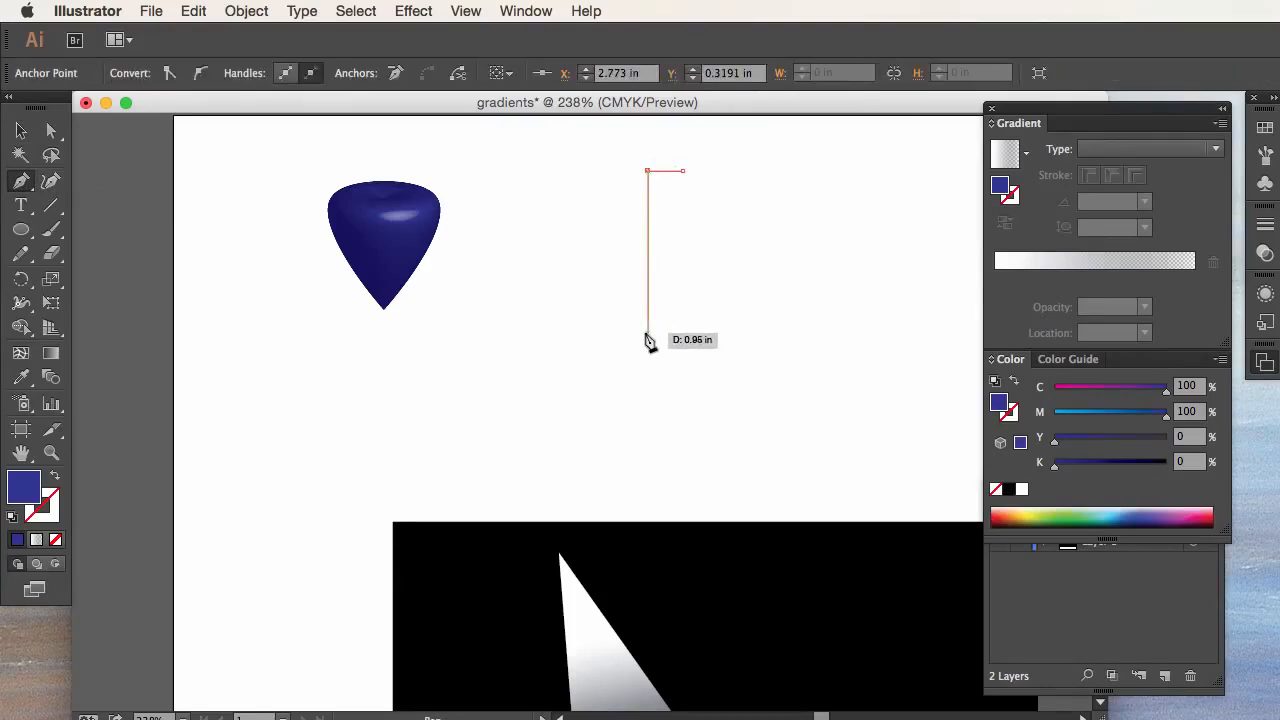
click(648, 333)
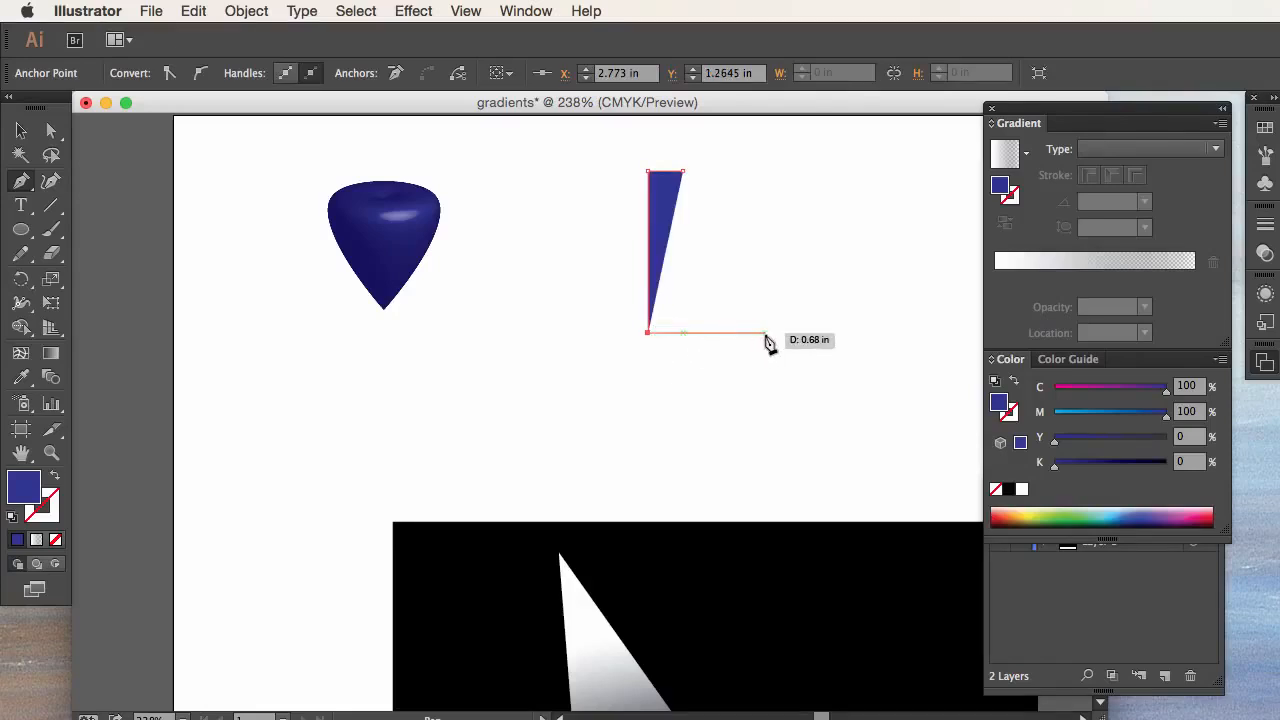
click(765, 334)
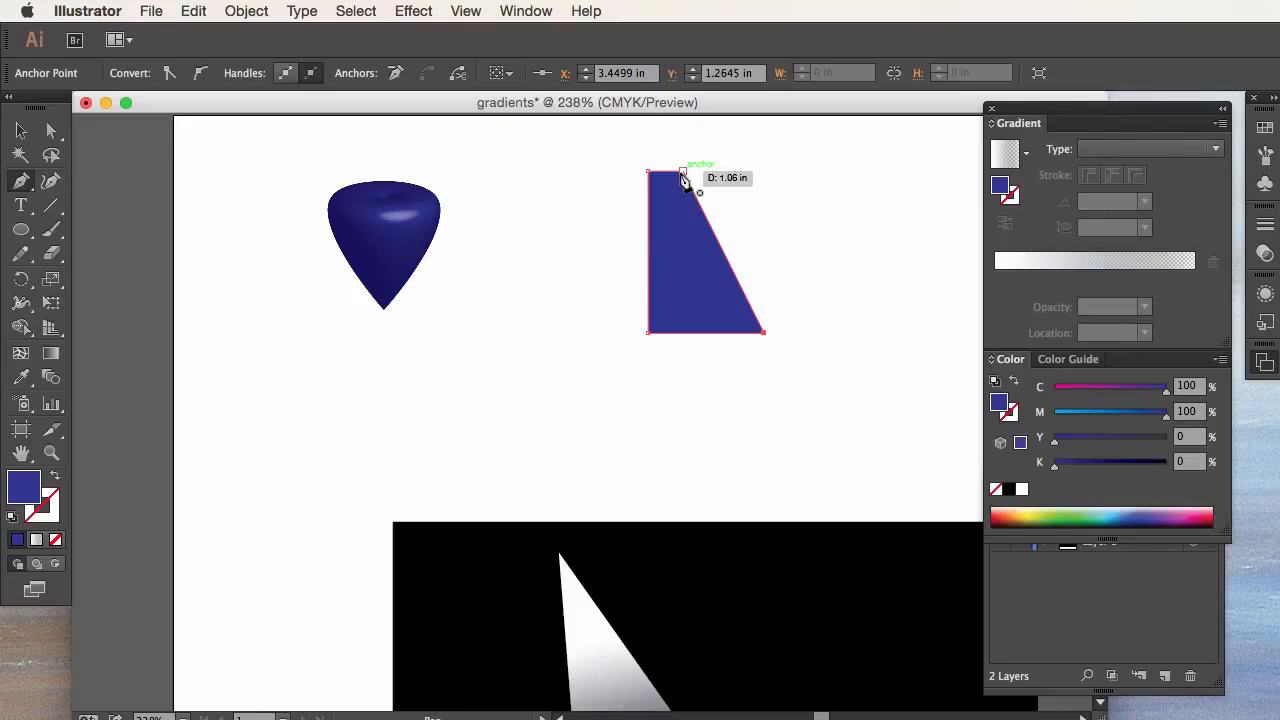
click(682, 173)
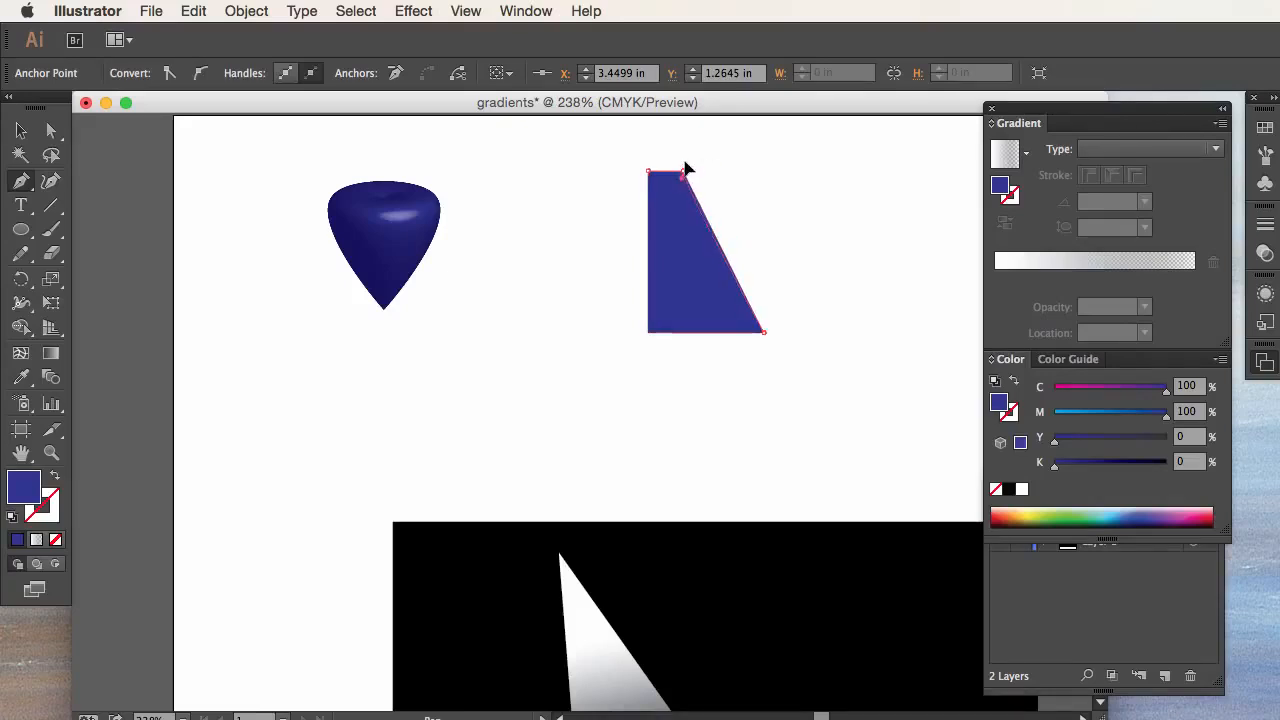
drag(685, 170, 707, 253)
scroll(586, 314, down, 3)
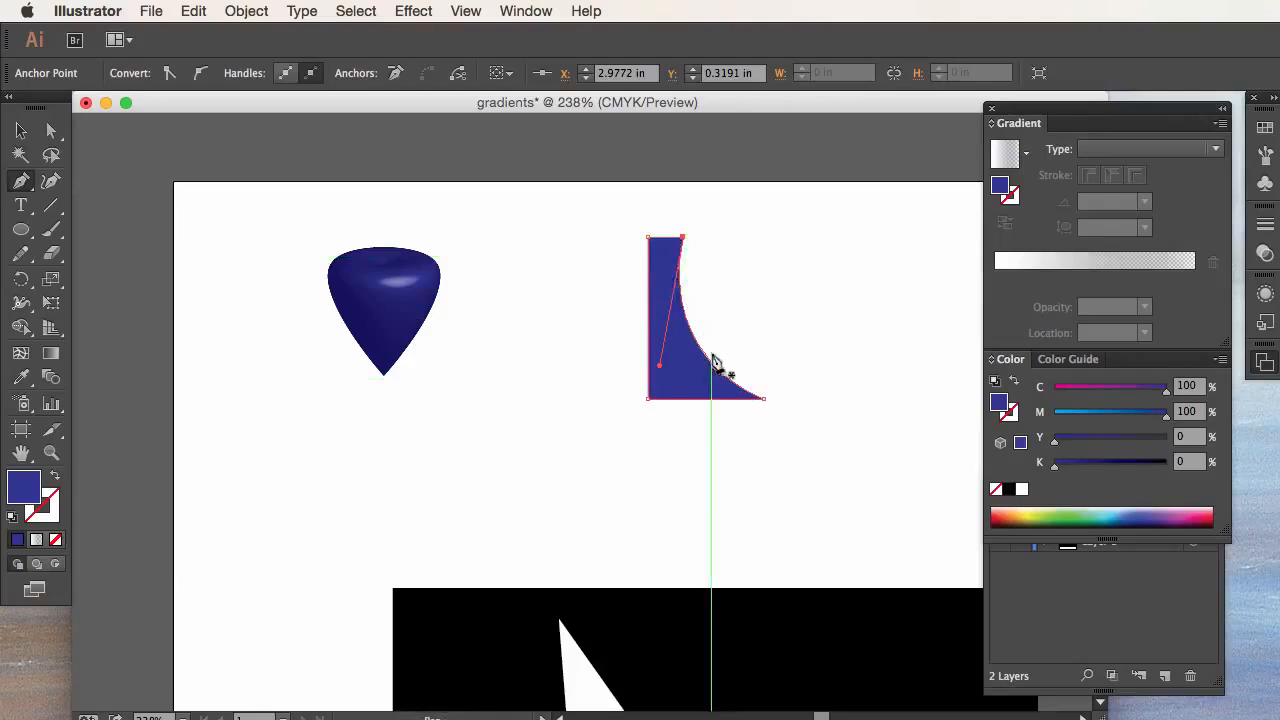
Step: Start a 3D Revolve effect on the concave profile with the offset taken from the Right Edge, and preview it
click(19, 132)
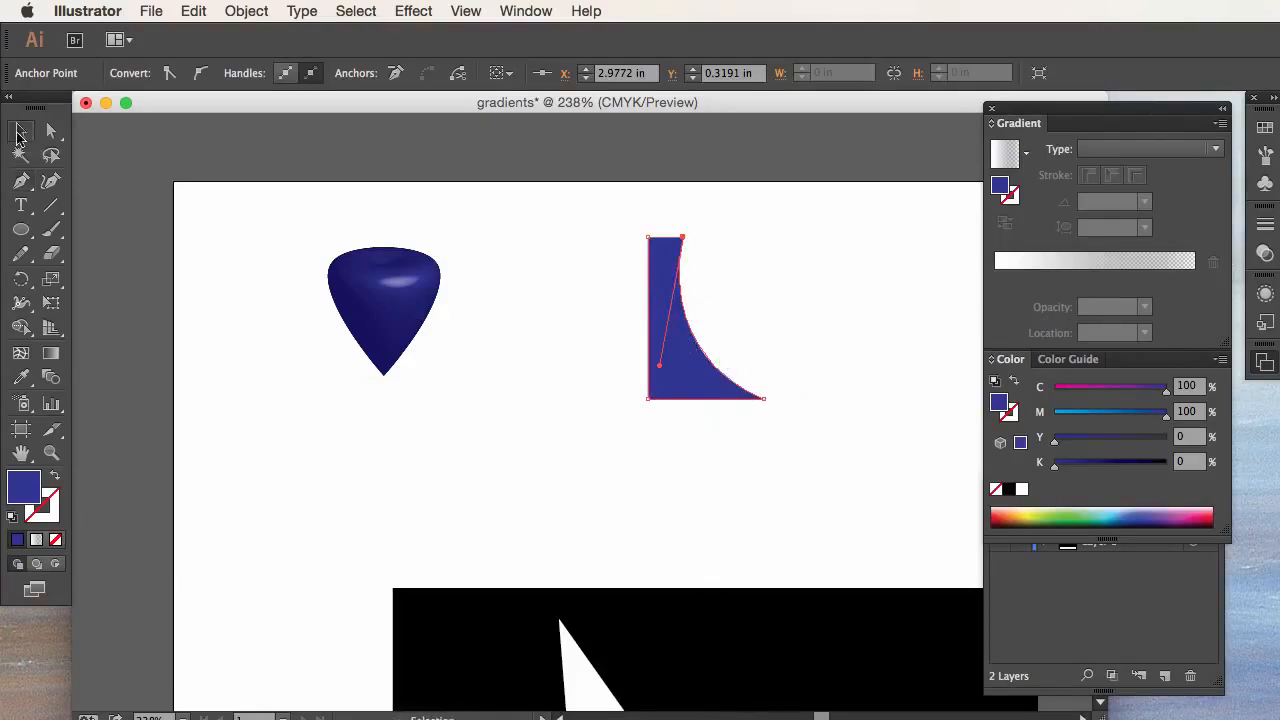
click(400, 10)
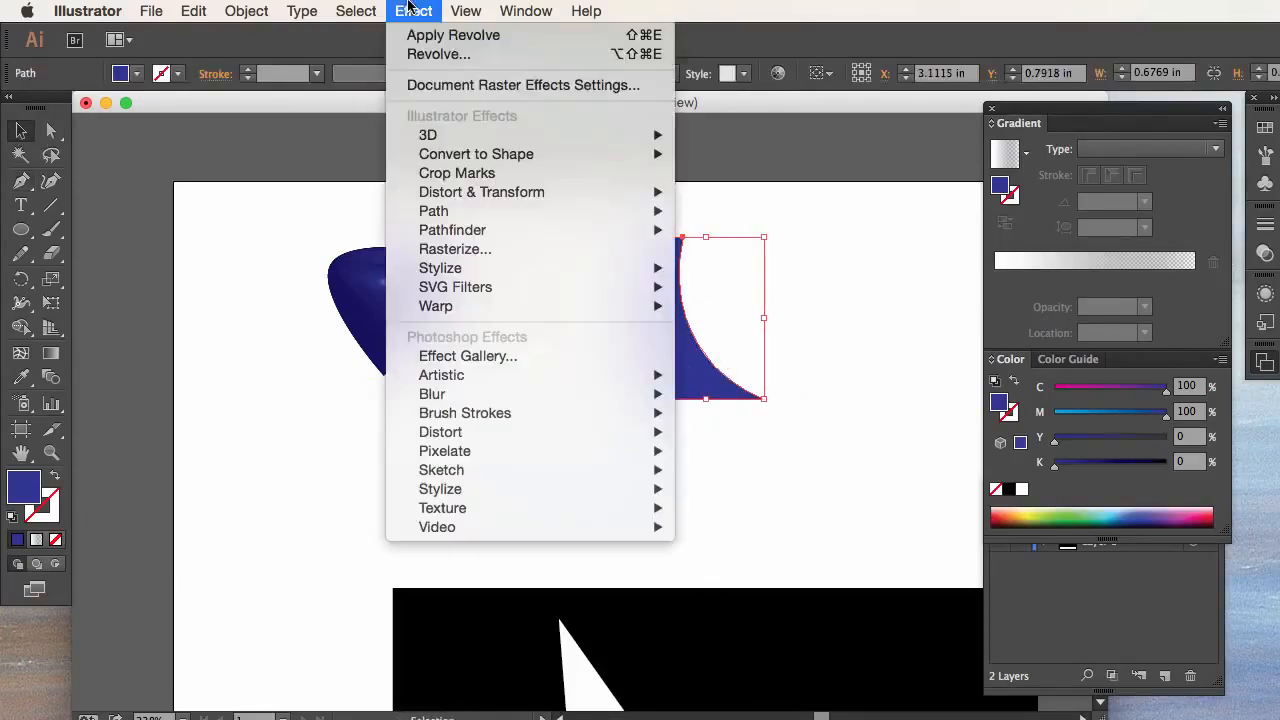
mouse_move(452, 138)
click(778, 159)
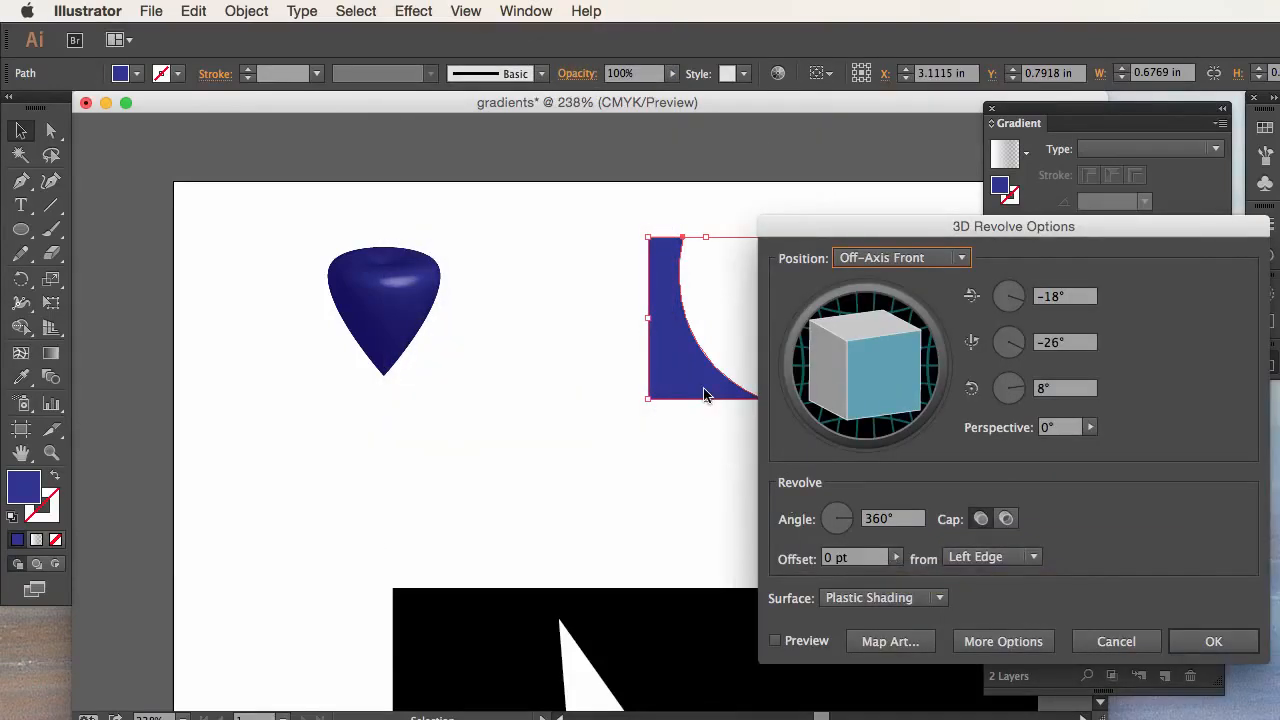
click(1010, 560)
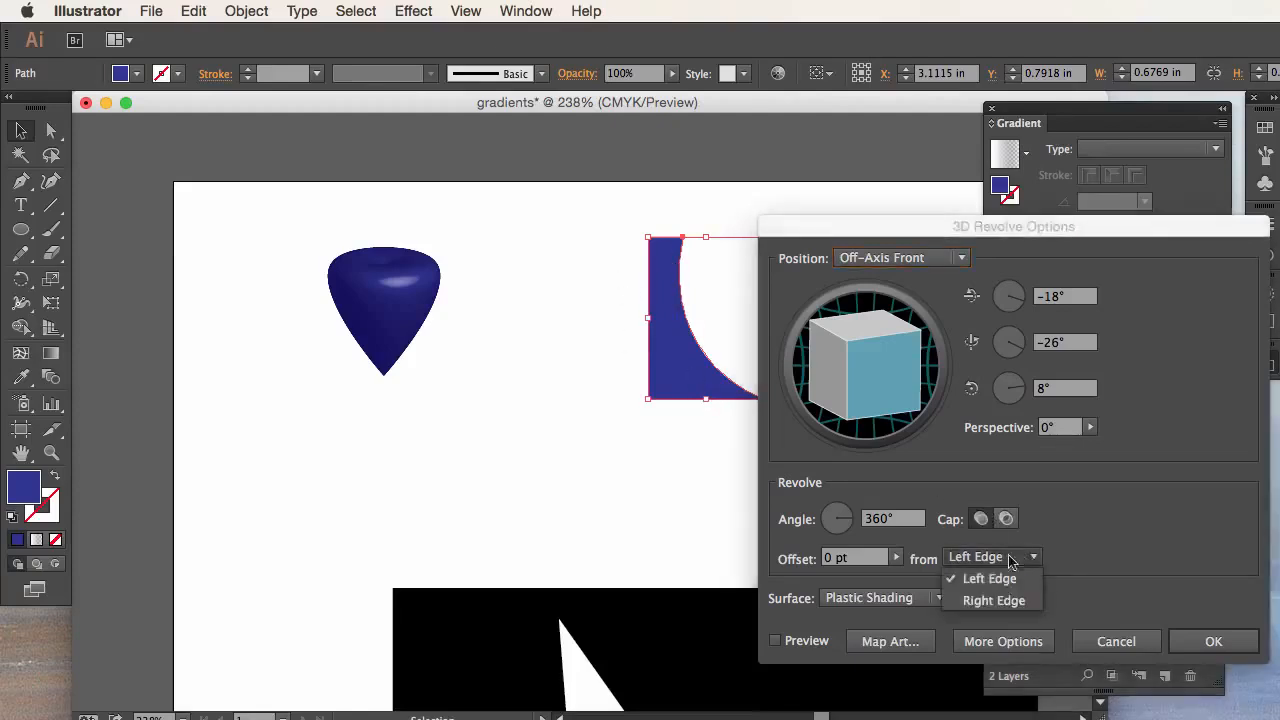
click(994, 600)
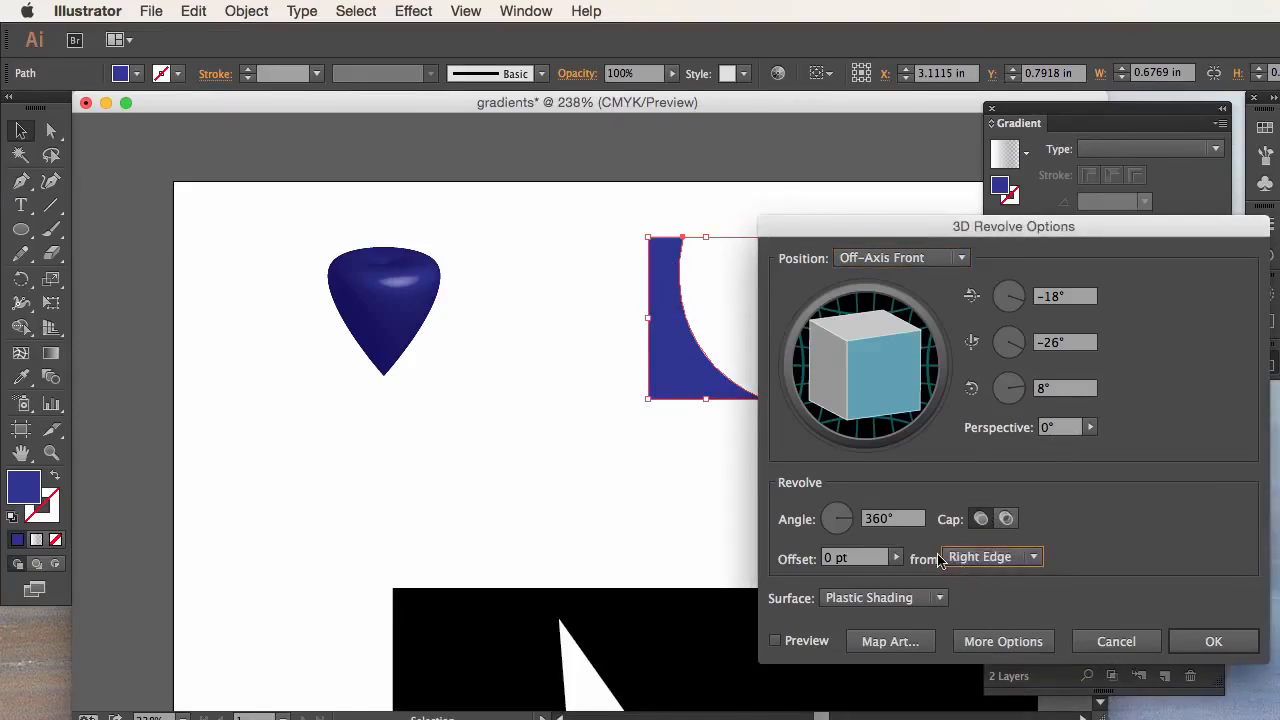
click(773, 642)
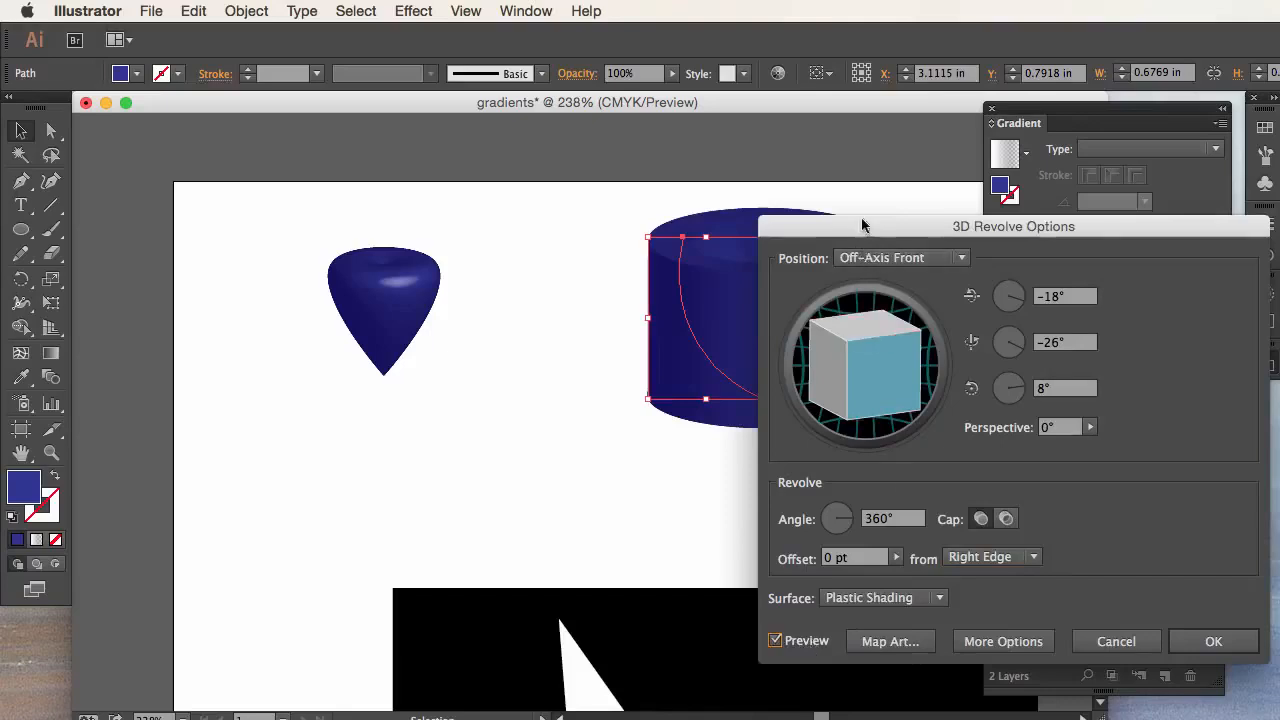
Step: Show the extra surface shading options, move the light to the left side of the shading sphere, and apply the Revolve effect
drag(861, 223, 1151, 178)
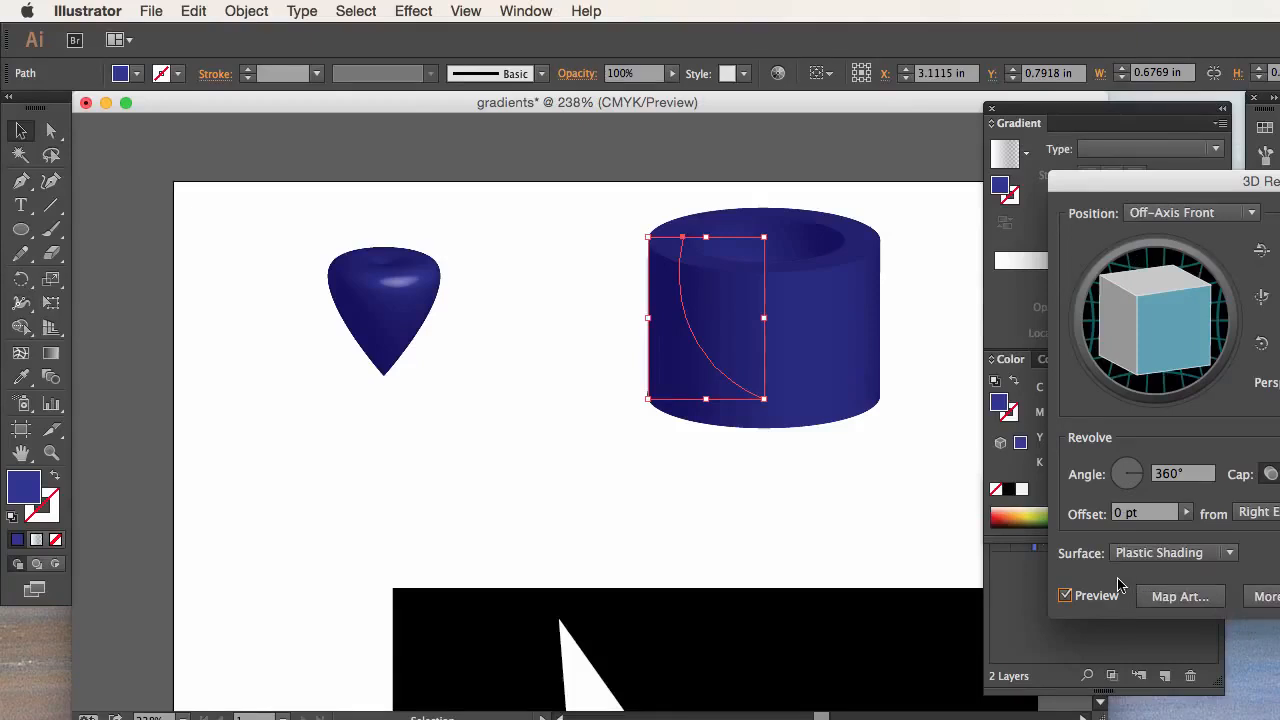
click(1265, 596)
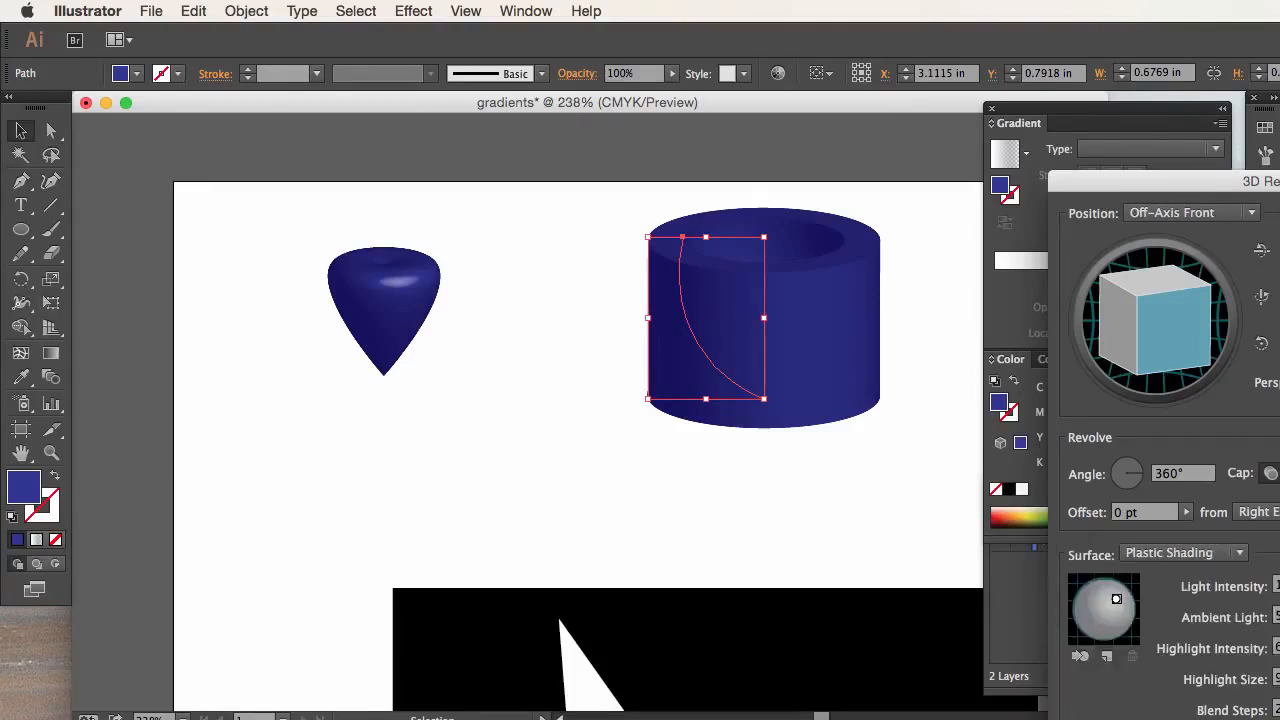
mouse_move(1040, 531)
mouse_down()
mouse_move(1018, 543)
mouse_move(1023, 556)
mouse_move(1037, 537)
mouse_move(1046, 545)
mouse_move(998, 548)
mouse_move(1020, 536)
mouse_up()
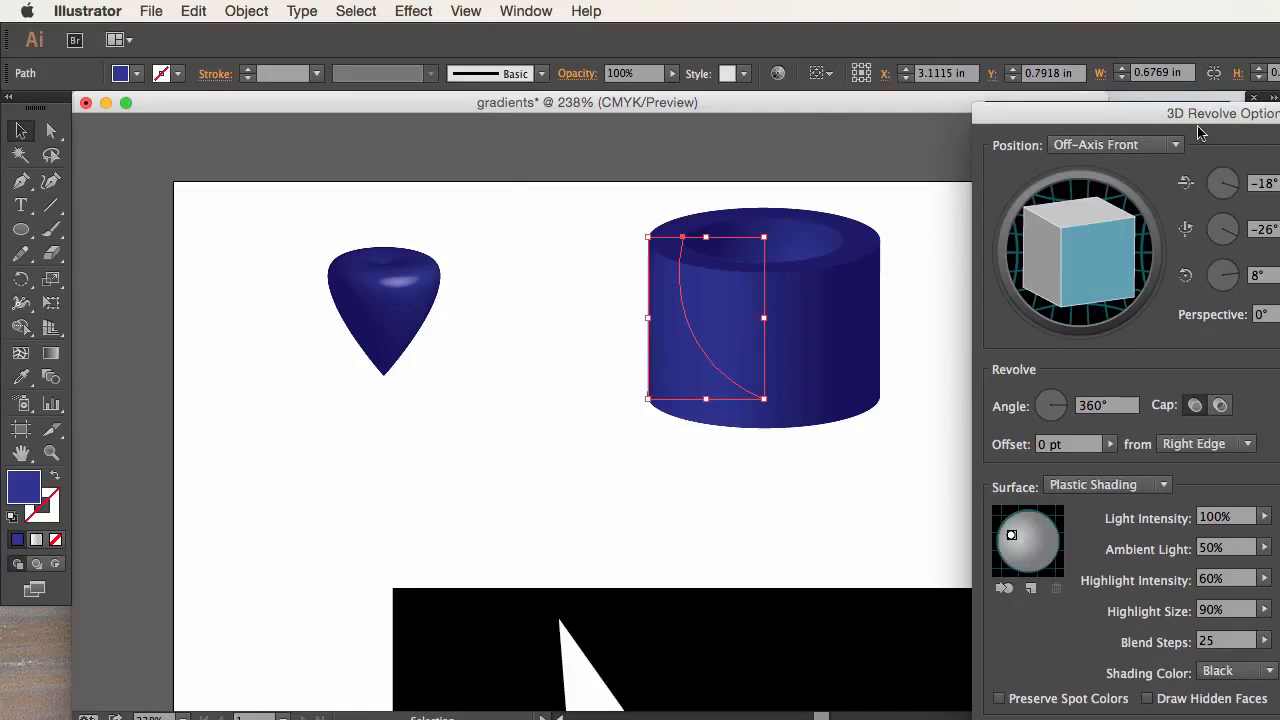
key(Return)
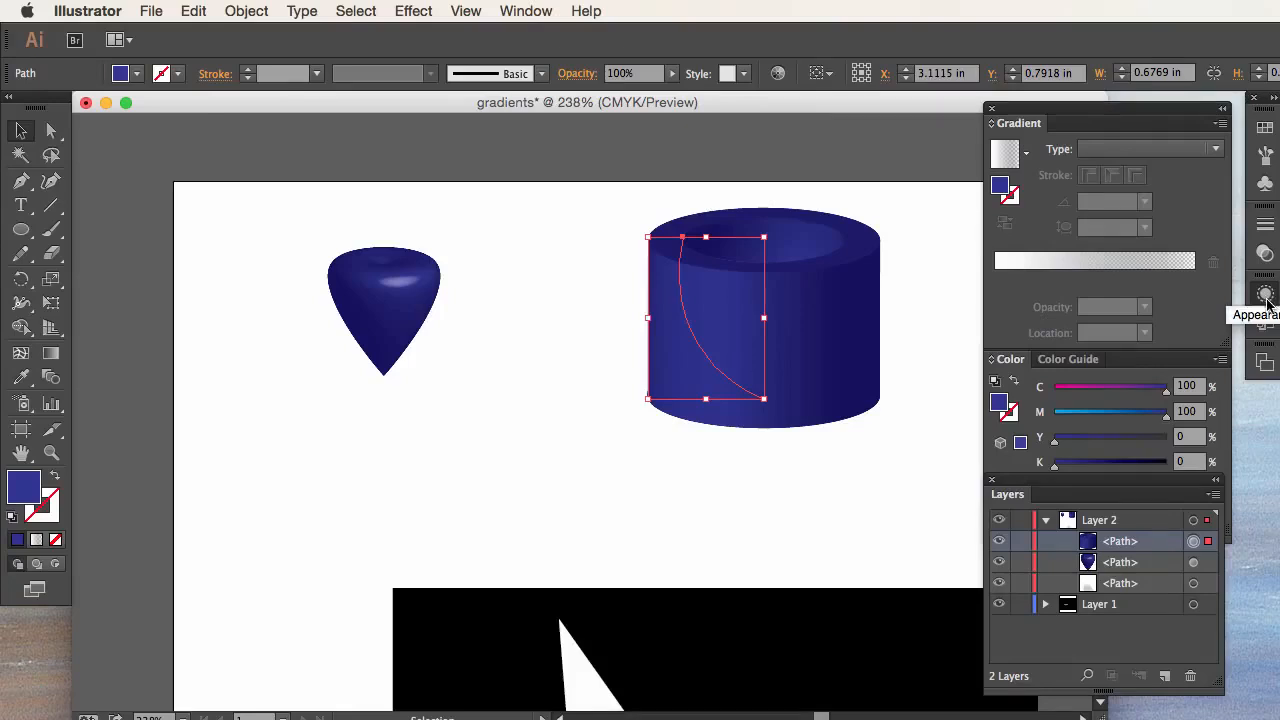
Step: Display the revolved object's Appearance attributes in a floating panel detached from the dock
click(528, 11)
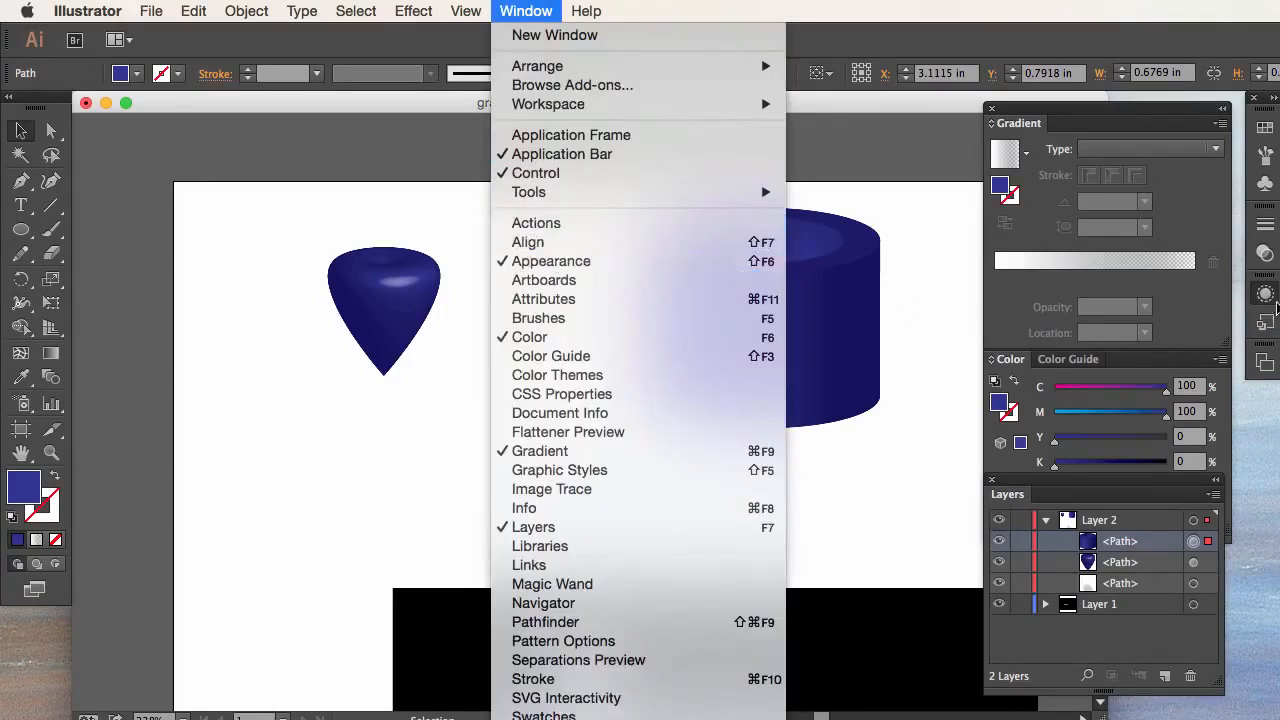
click(1165, 280)
click(1265, 293)
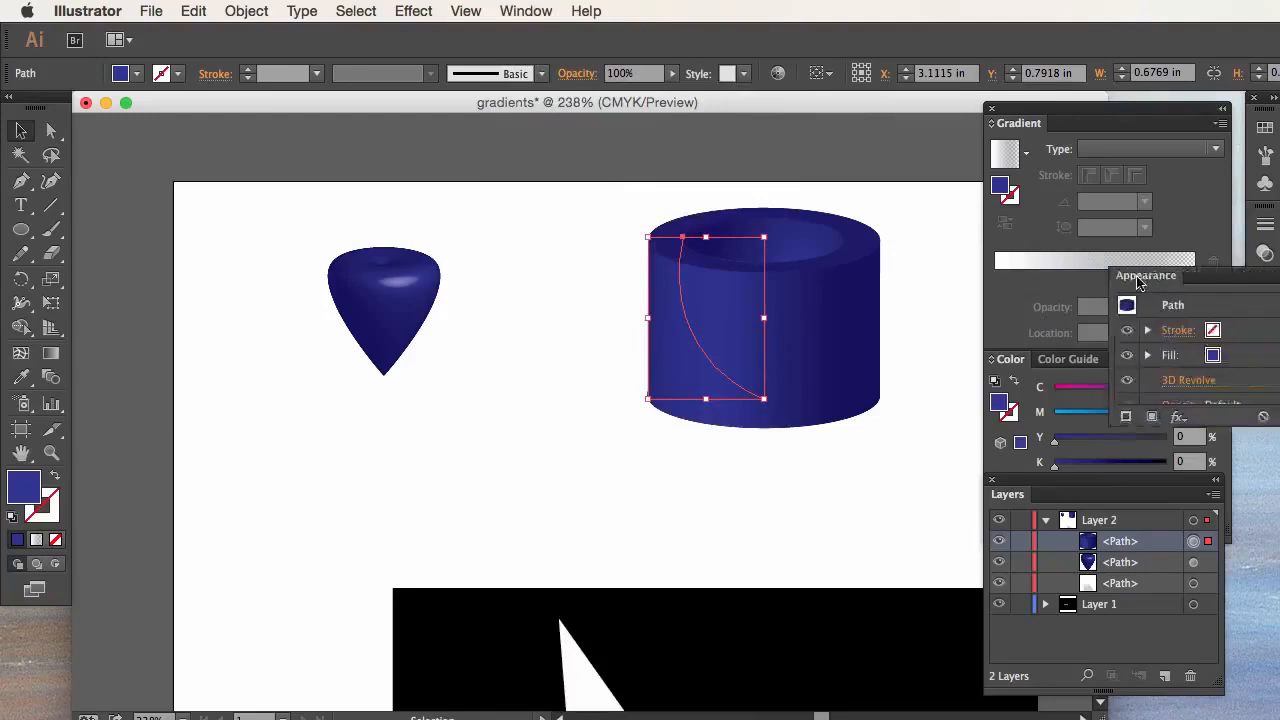
drag(1040, 297, 1012, 258)
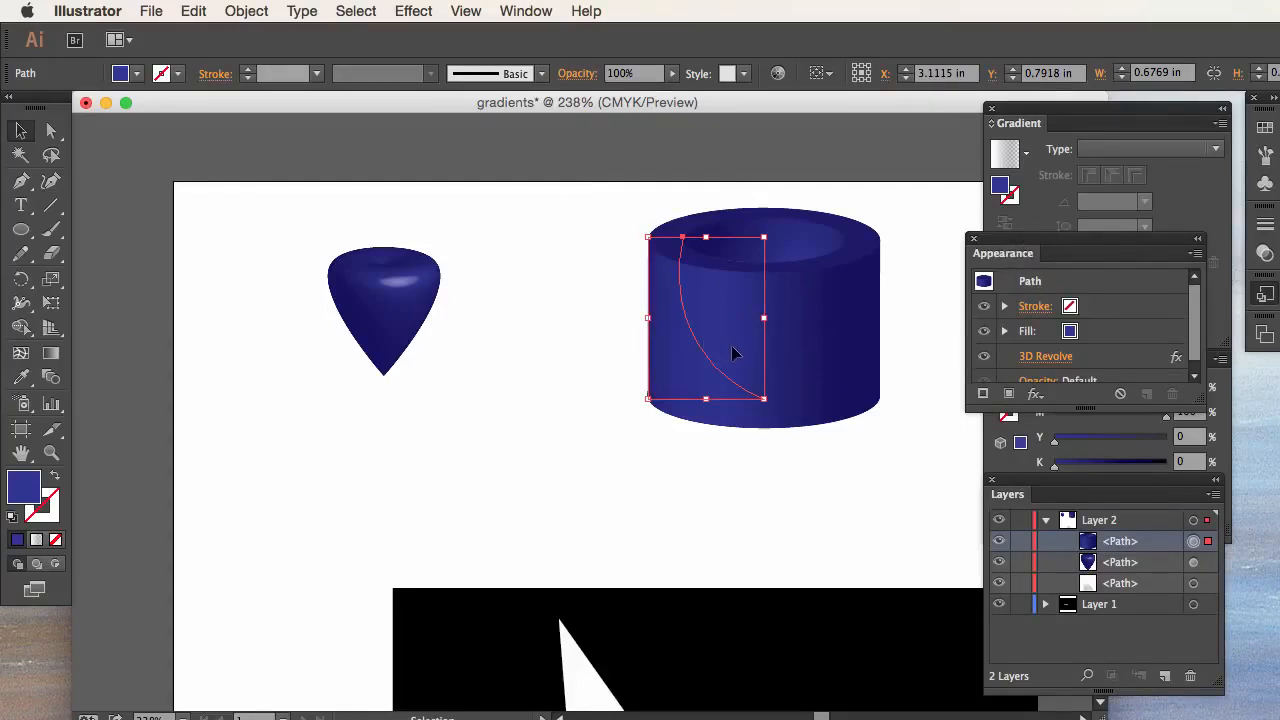
Step: Reopen the hollow cylinder's 3D Revolve effect for editing, set a hollow cap and a 128° angle with preview, apply it, and deselect the object
click(743, 480)
click(672, 357)
click(1048, 358)
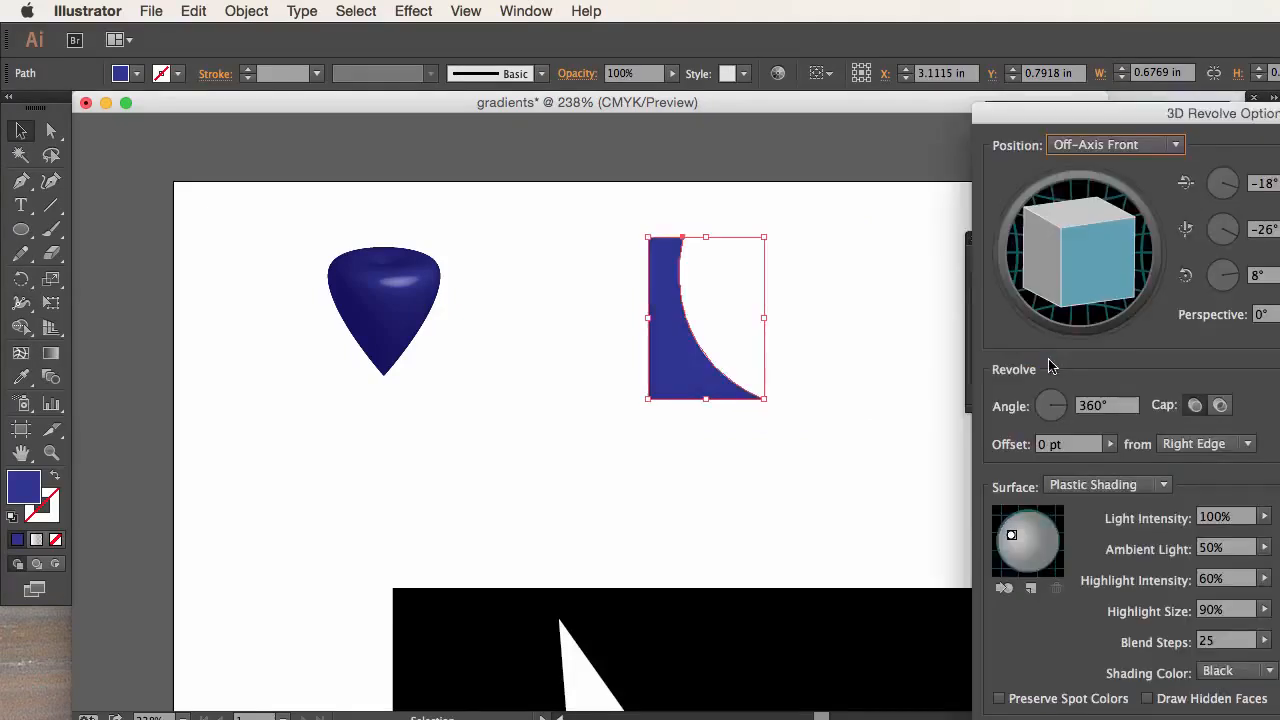
click(1003, 718)
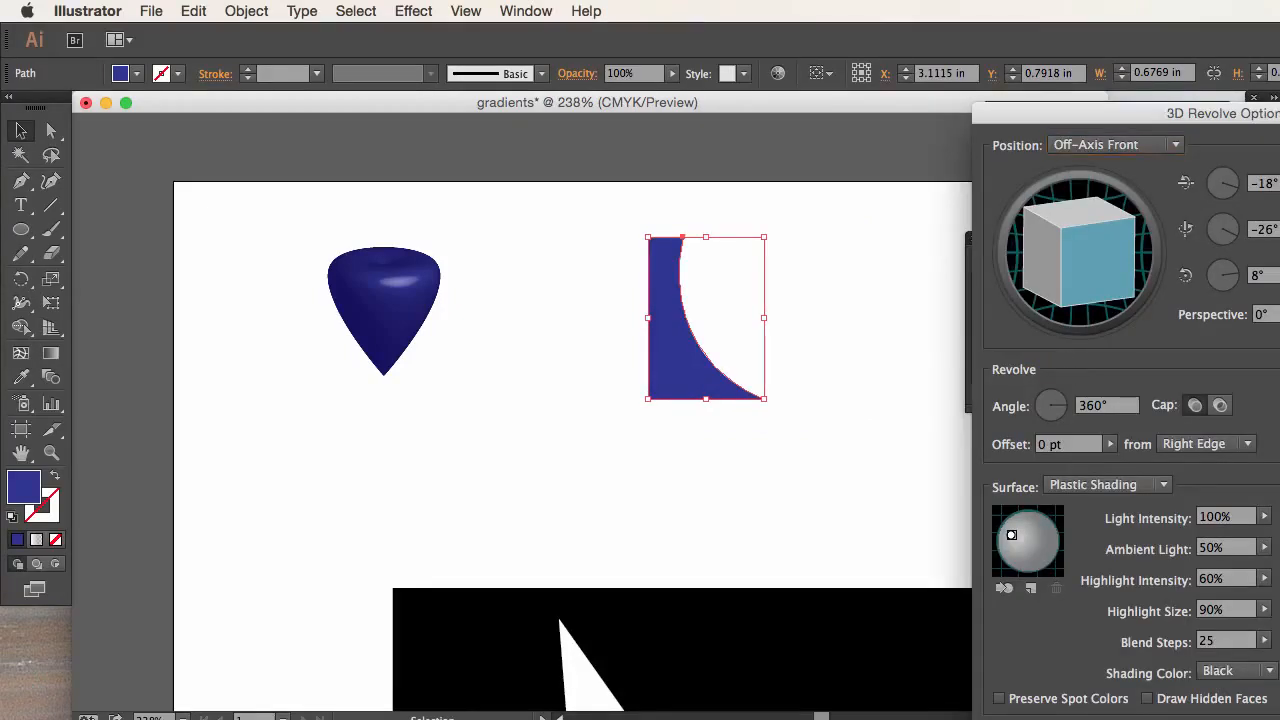
click(1214, 409)
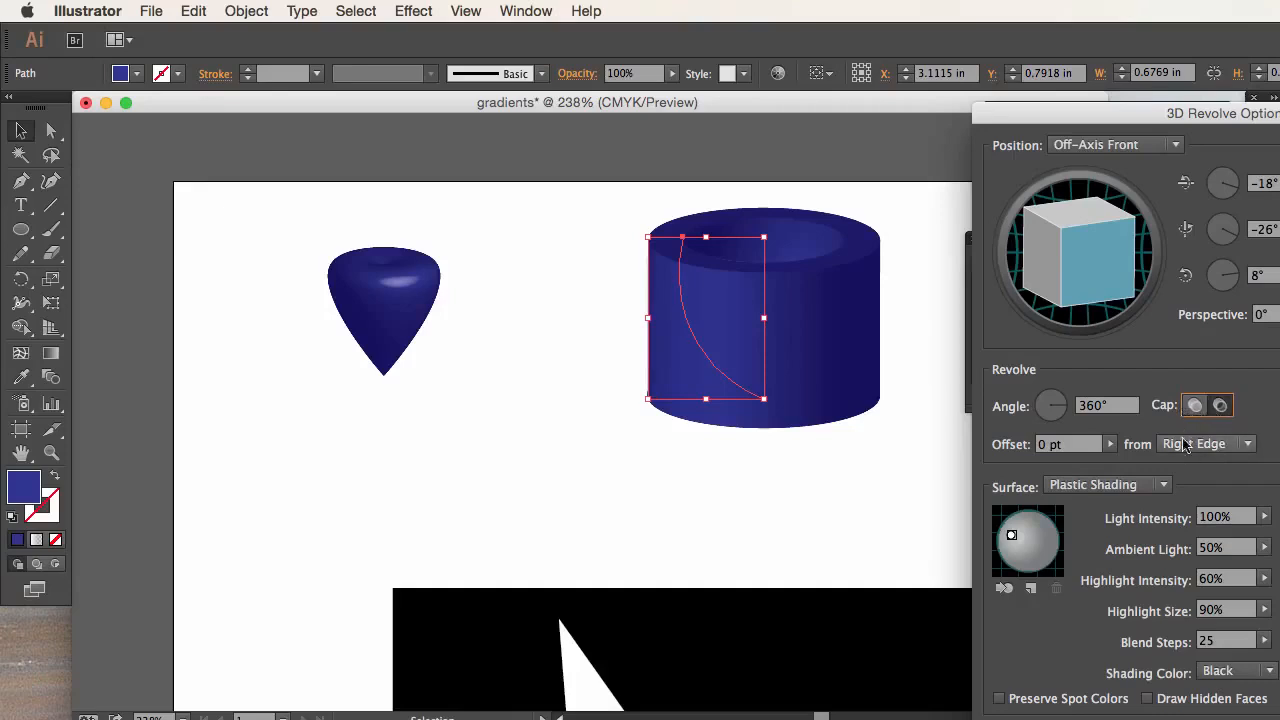
drag(1067, 415, 1045, 399)
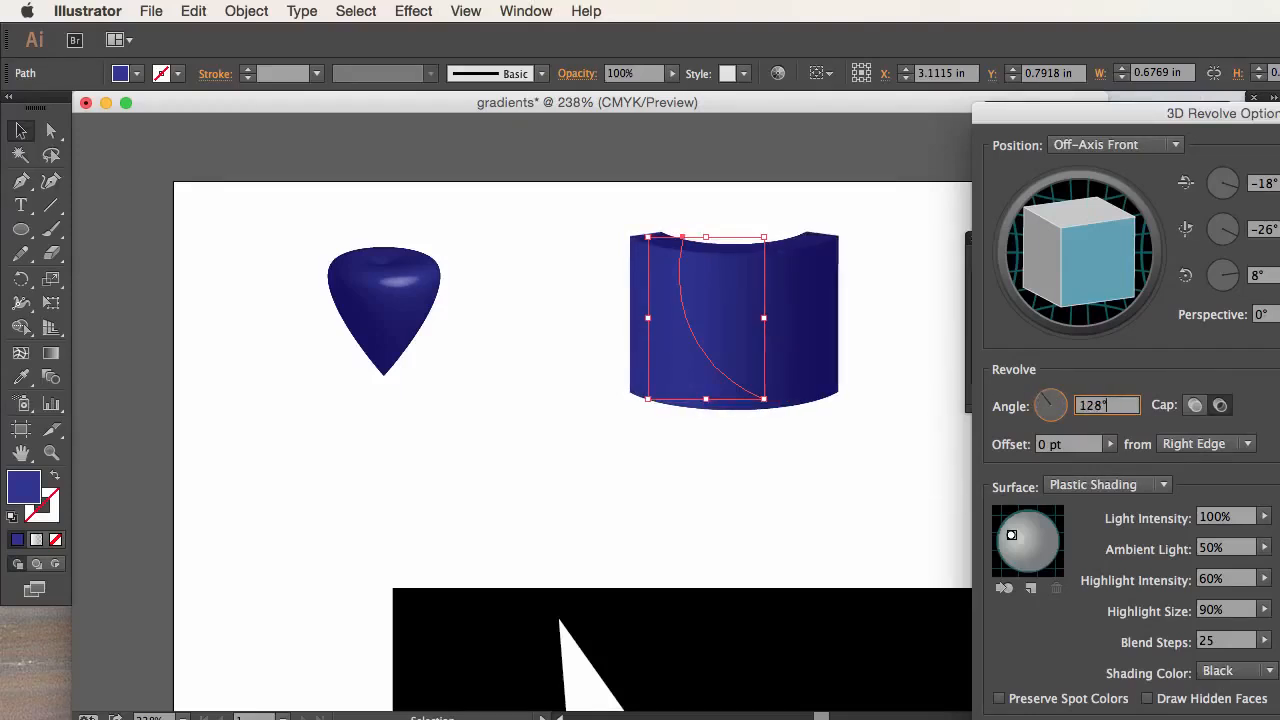
key(Return)
click(888, 533)
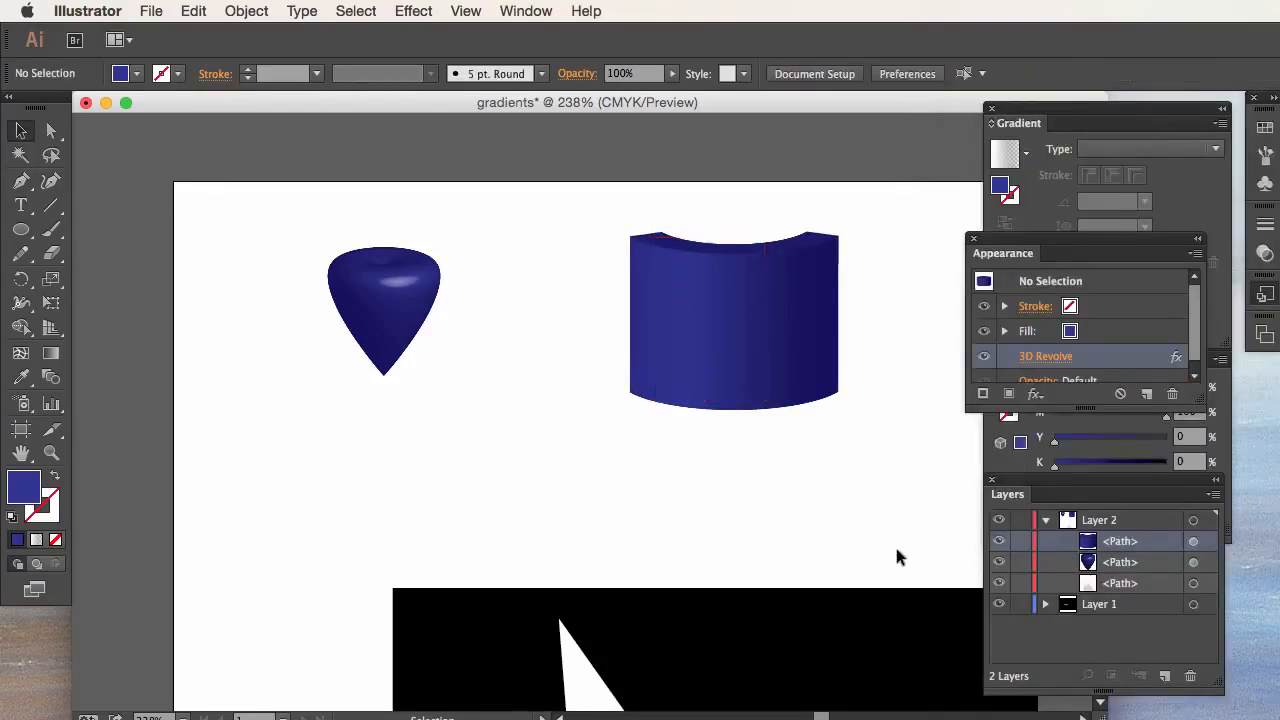